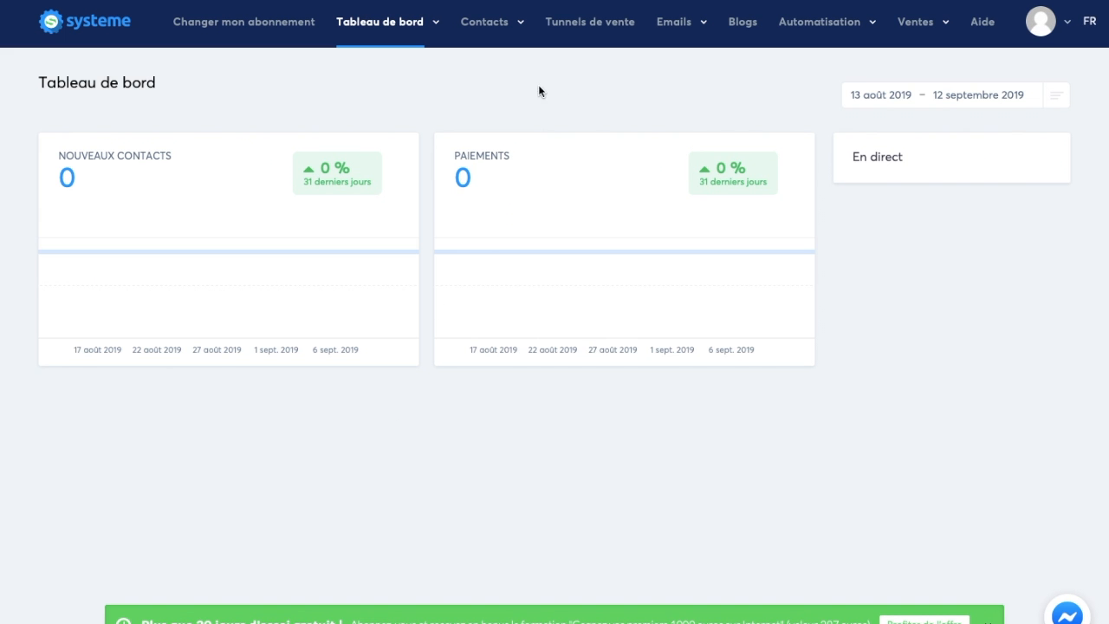
Create a new sales funnel named "Tunnel de capture" with the "Construisez votre audience" objective.
{"action": "left_click", "coordinate": [592, 26]}
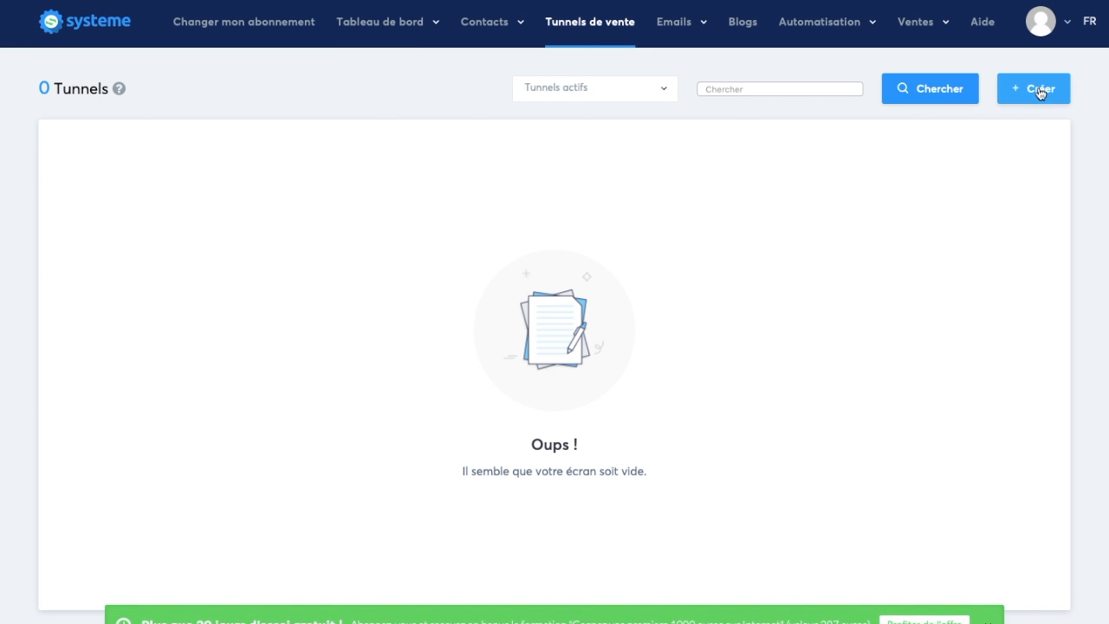
{"action": "left_click", "coordinate": [1037, 86]}
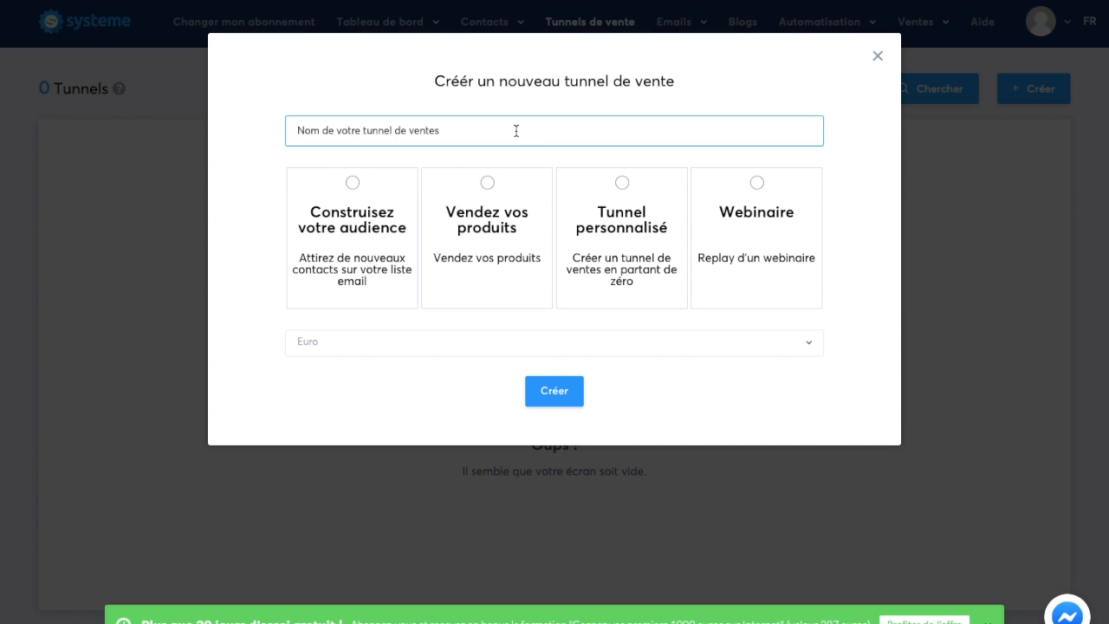
{"action": "type", "text": "Tunnel de capture"}
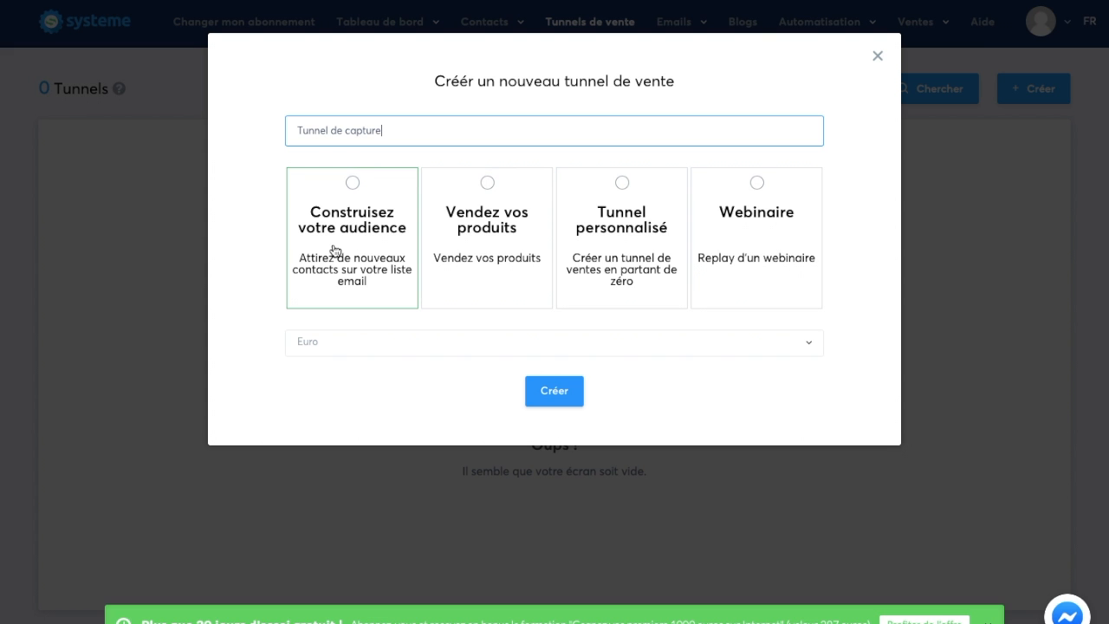
{"action": "left_click", "coordinate": [348, 199]}
{"action": "left_click", "coordinate": [555, 391]}
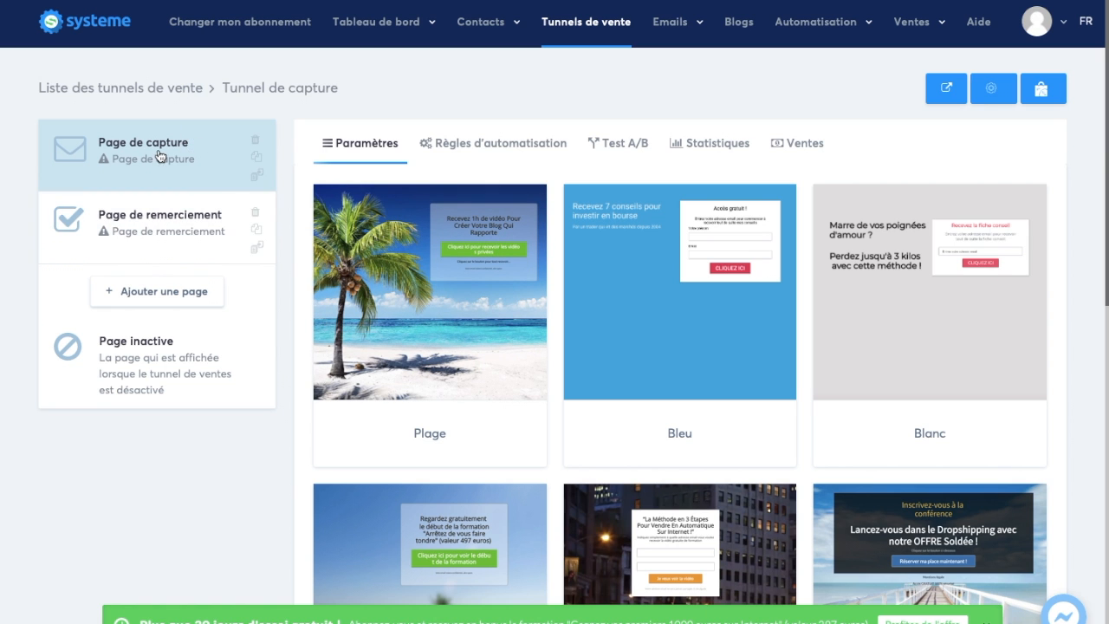
Add a page named "Page de capture test" to the funnel, with the opt-in type "Page de capture".
{"action": "scroll", "coordinate": [617, 342], "scroll_direction": "down", "scroll_amount": 3}
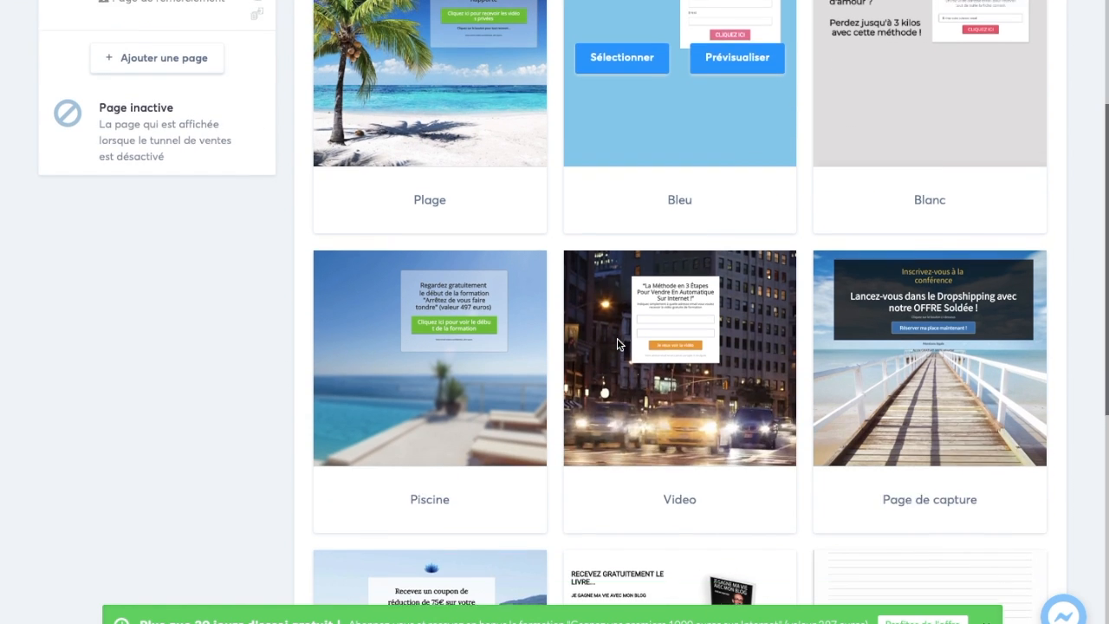
{"action": "scroll", "coordinate": [679, 494], "scroll_direction": "down", "scroll_amount": 6}
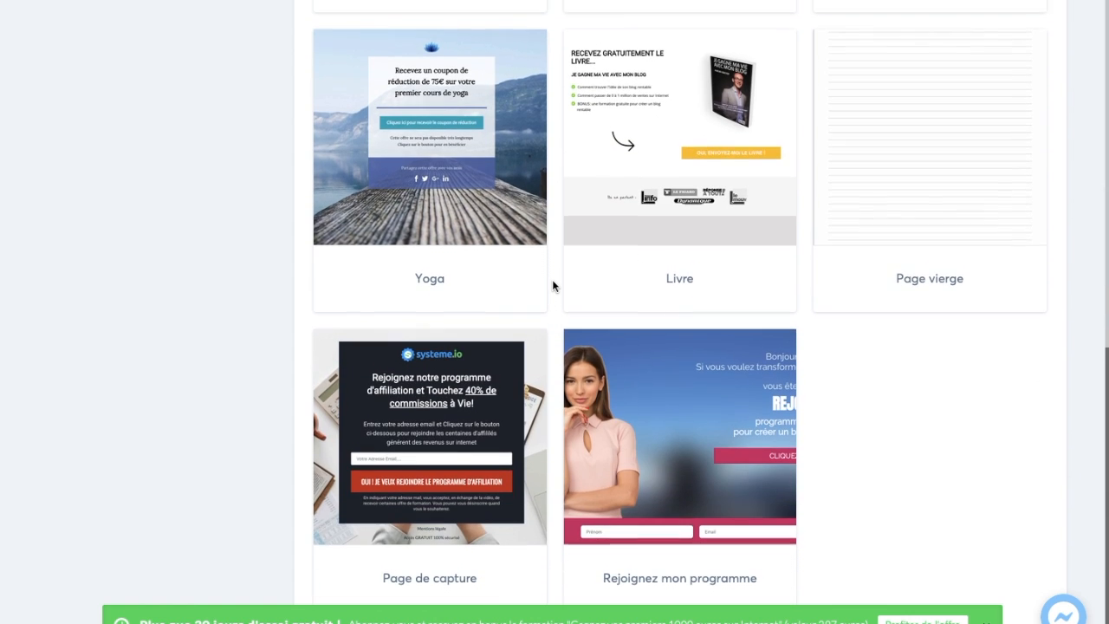
{"action": "scroll", "coordinate": [551, 286], "scroll_direction": "up", "scroll_amount": 9}
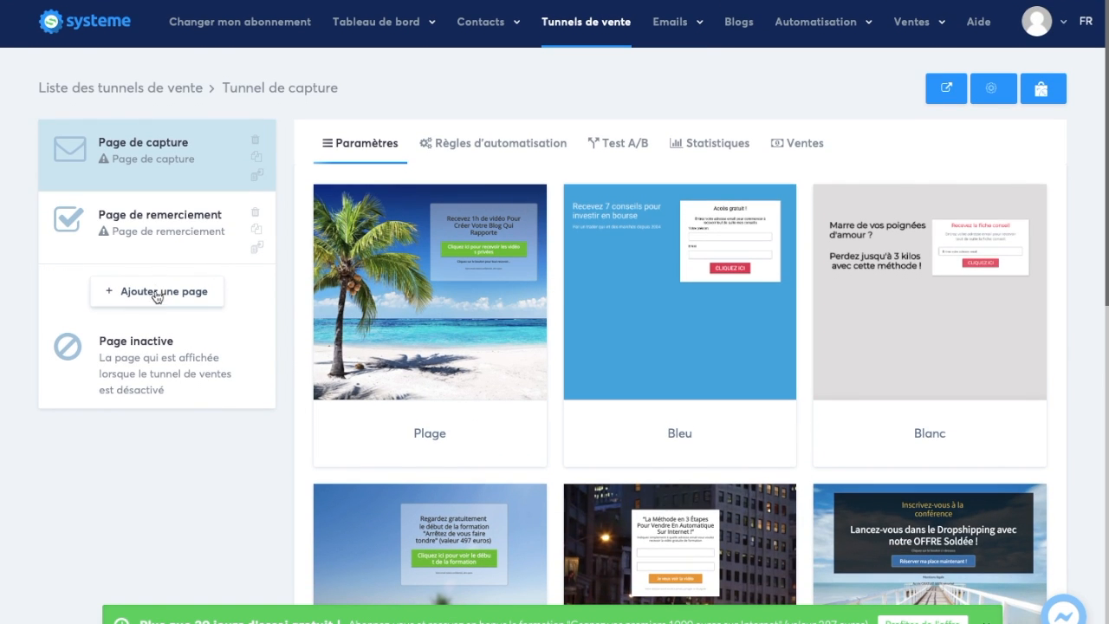
{"action": "left_click", "coordinate": [152, 293]}
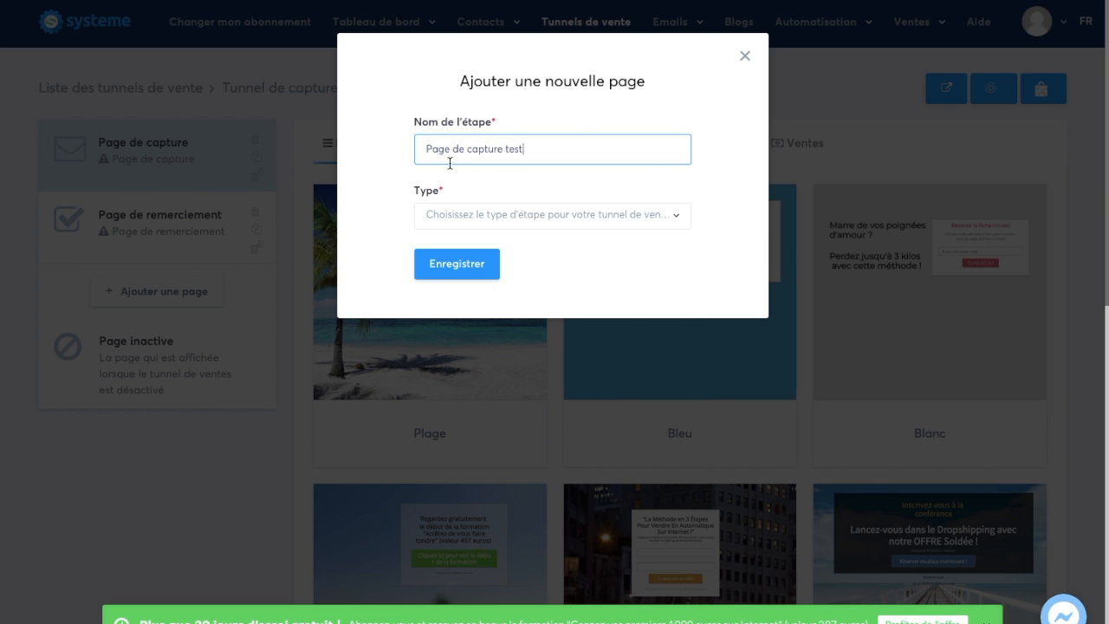
{"action": "left_click", "coordinate": [464, 215]}
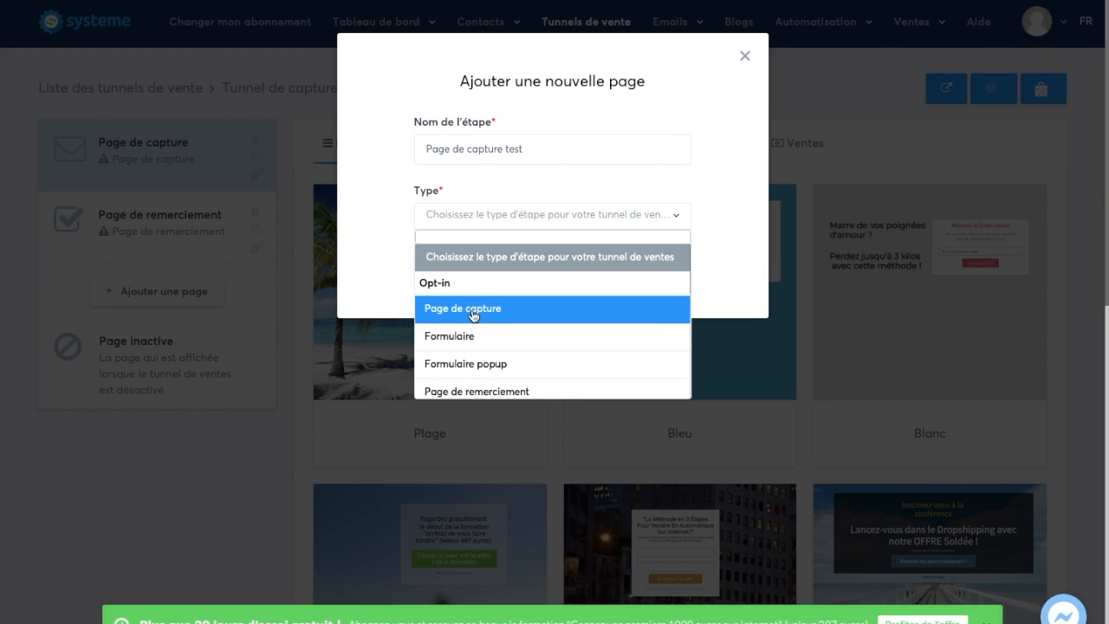
{"action": "scroll", "coordinate": [472, 315], "scroll_direction": "down", "scroll_amount": 1}
{"action": "scroll", "coordinate": [472, 326], "scroll_direction": "down", "scroll_amount": 1}
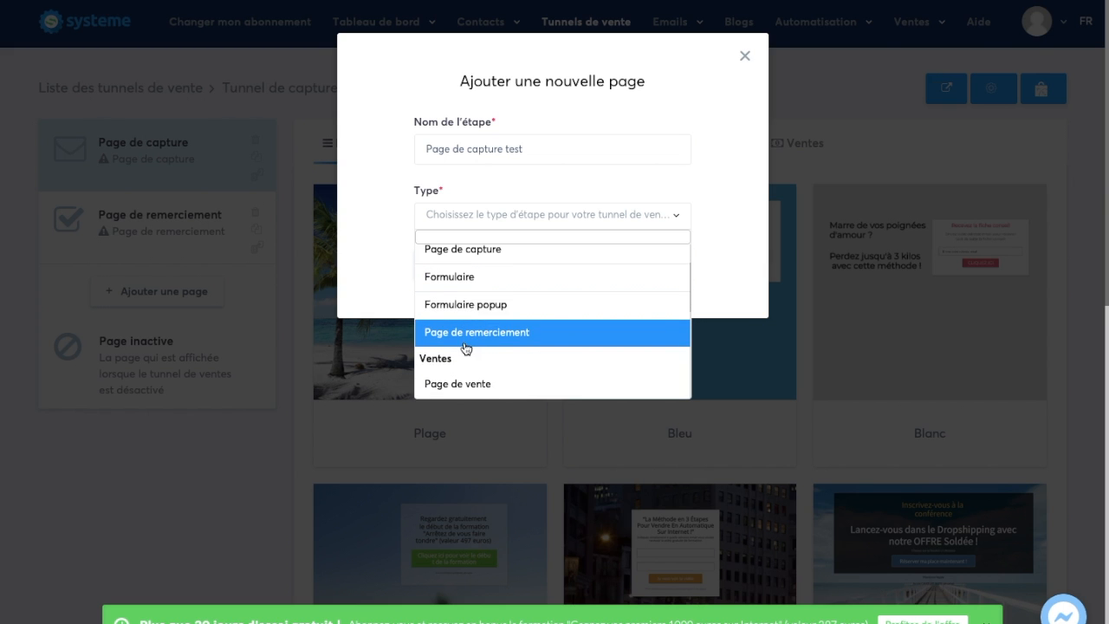
{"action": "scroll", "coordinate": [504, 355], "scroll_direction": "down", "scroll_amount": 8}
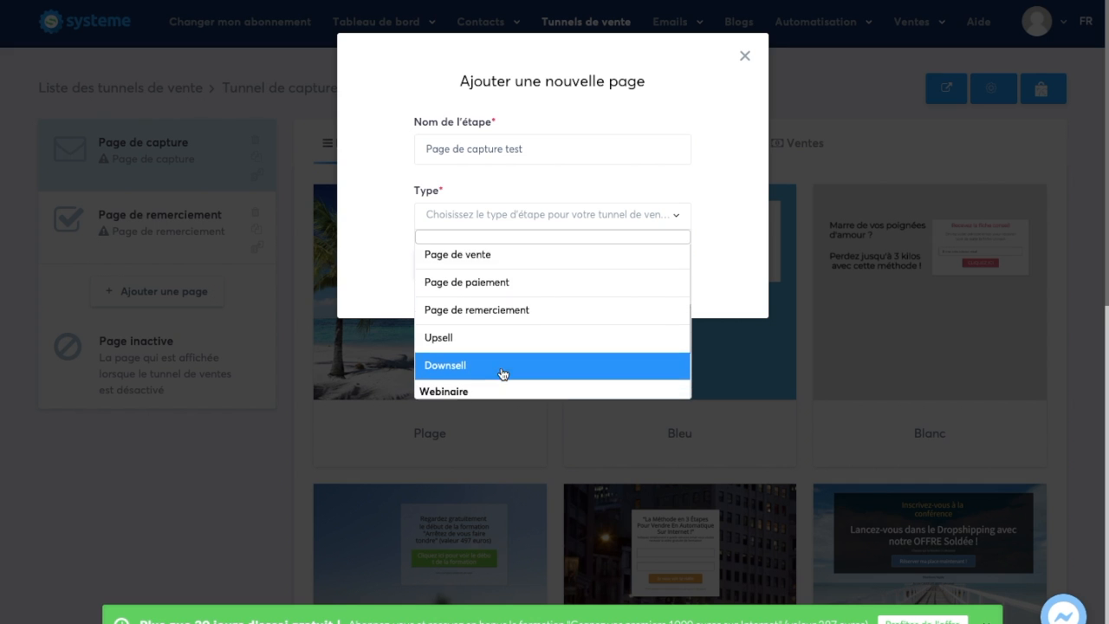
{"action": "scroll", "coordinate": [503, 372], "scroll_direction": "down", "scroll_amount": 2}
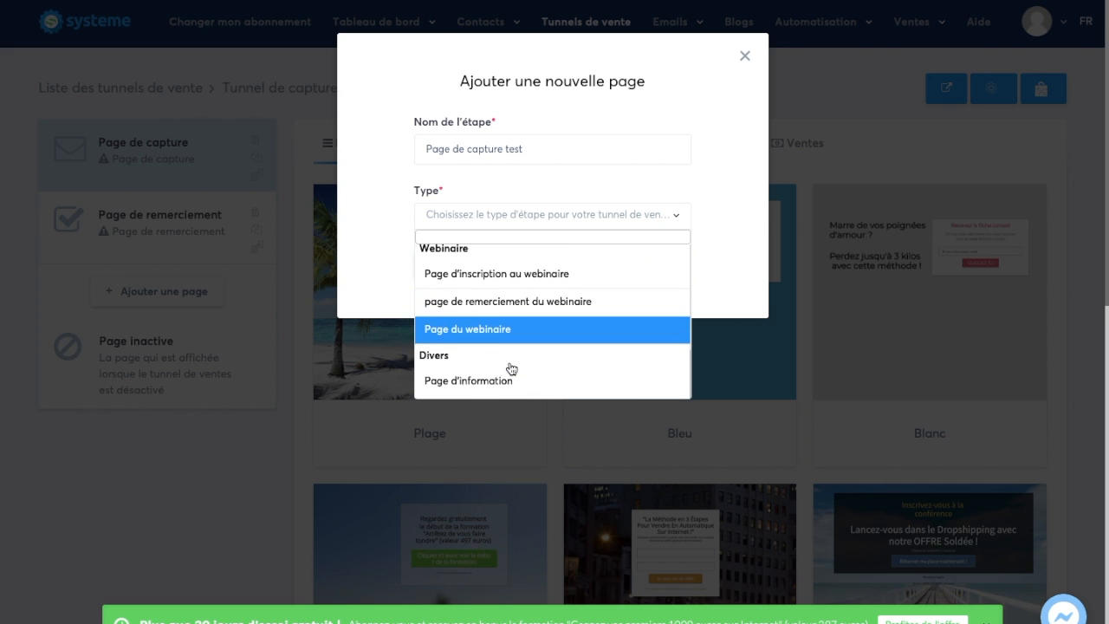
{"action": "scroll", "coordinate": [552, 297], "scroll_direction": "up", "scroll_amount": 10}
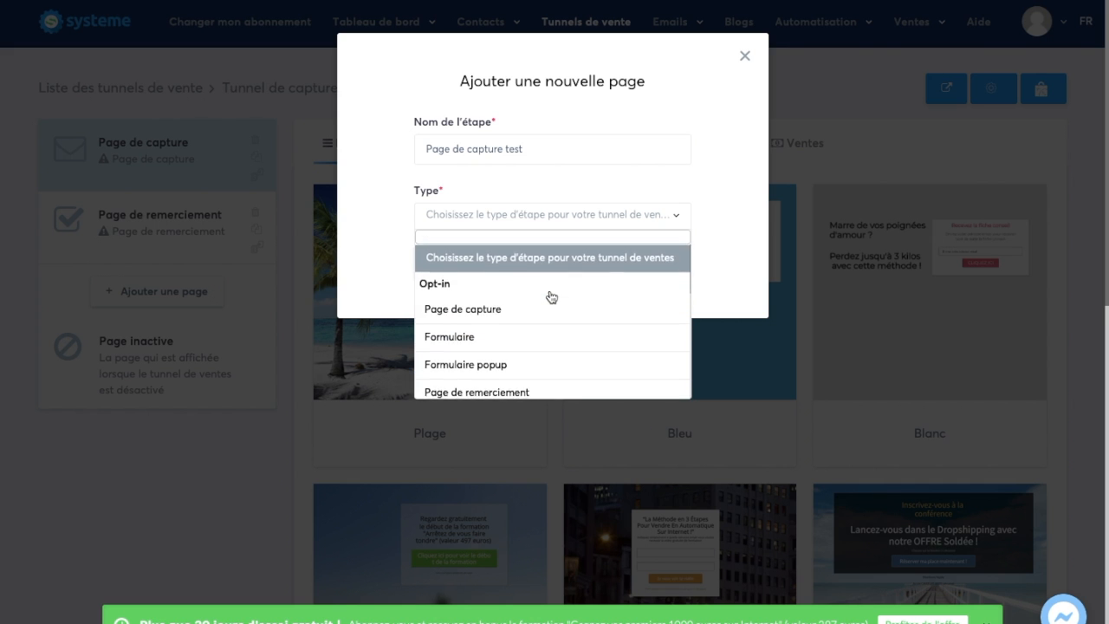
{"action": "left_click", "coordinate": [458, 312]}
{"action": "left_click", "coordinate": [463, 268]}
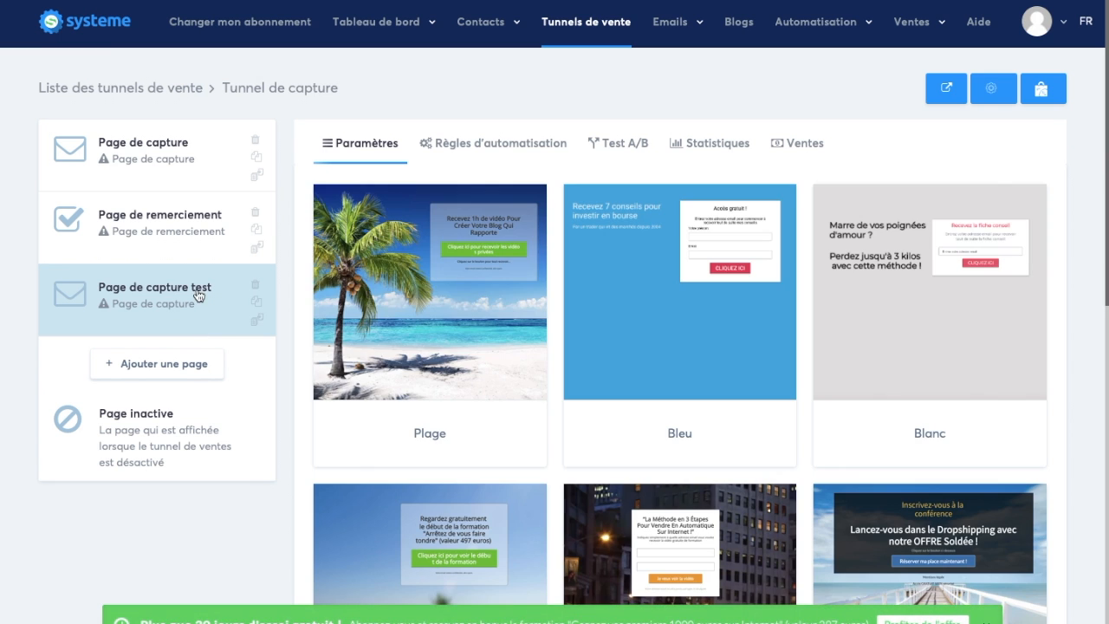
Compare the templates offered for the Page de capture and Page de capture test steps.
{"action": "mouse_move", "coordinate": [488, 343]}
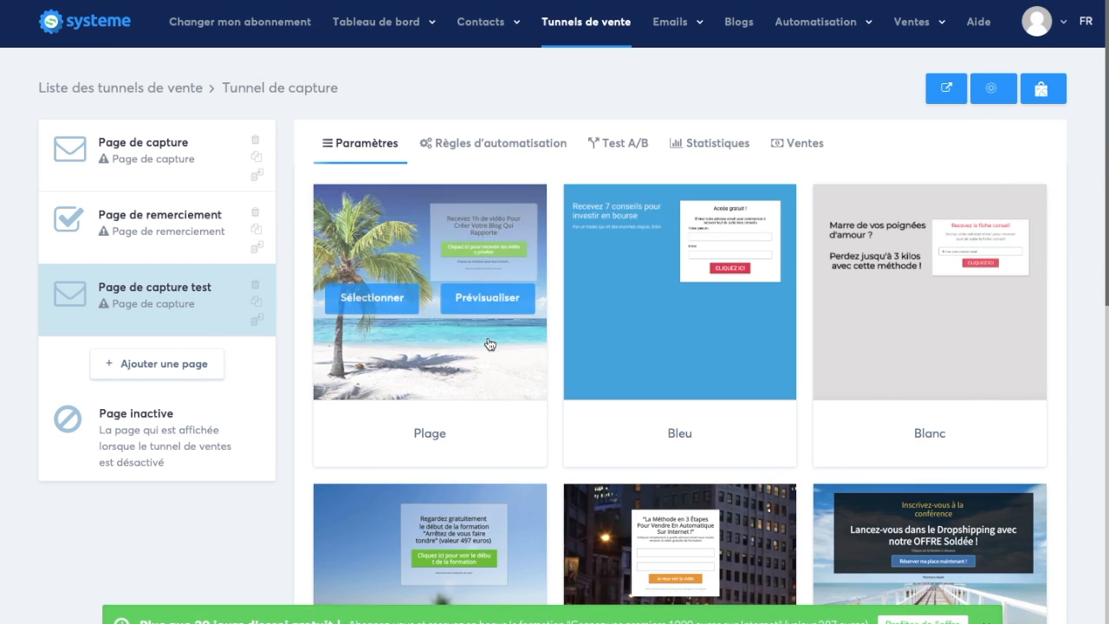
{"action": "left_click", "coordinate": [185, 159]}
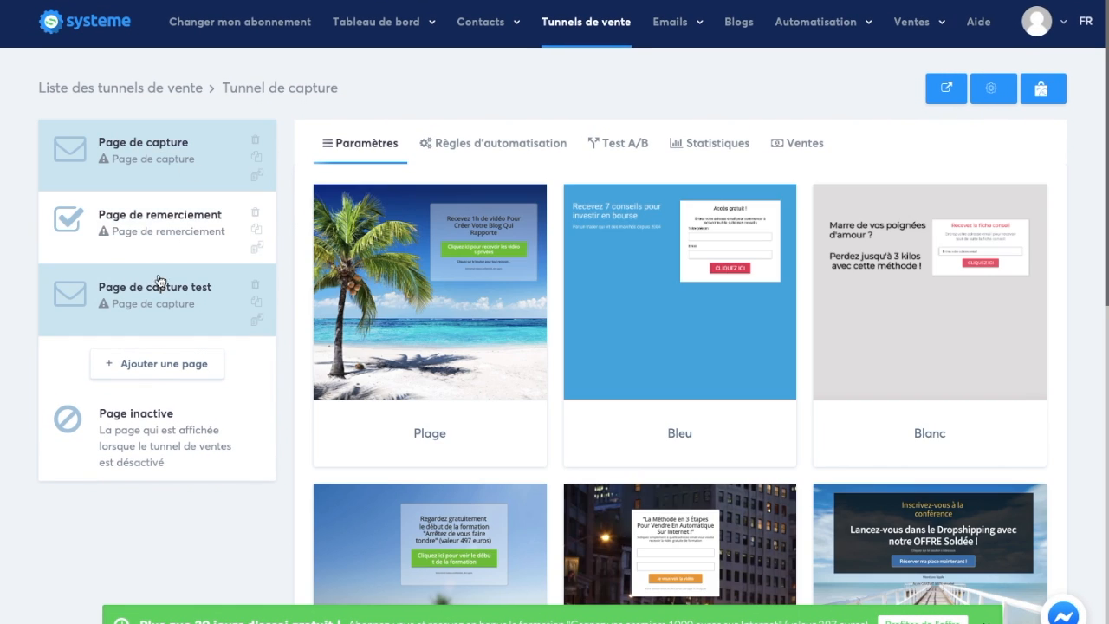
{"action": "left_click", "coordinate": [159, 296]}
{"action": "left_click", "coordinate": [163, 167]}
{"action": "left_click", "coordinate": [184, 318]}
{"action": "mouse_move", "coordinate": [370, 370]}
{"action": "scroll", "coordinate": [369, 368], "scroll_direction": "down", "scroll_amount": 6}
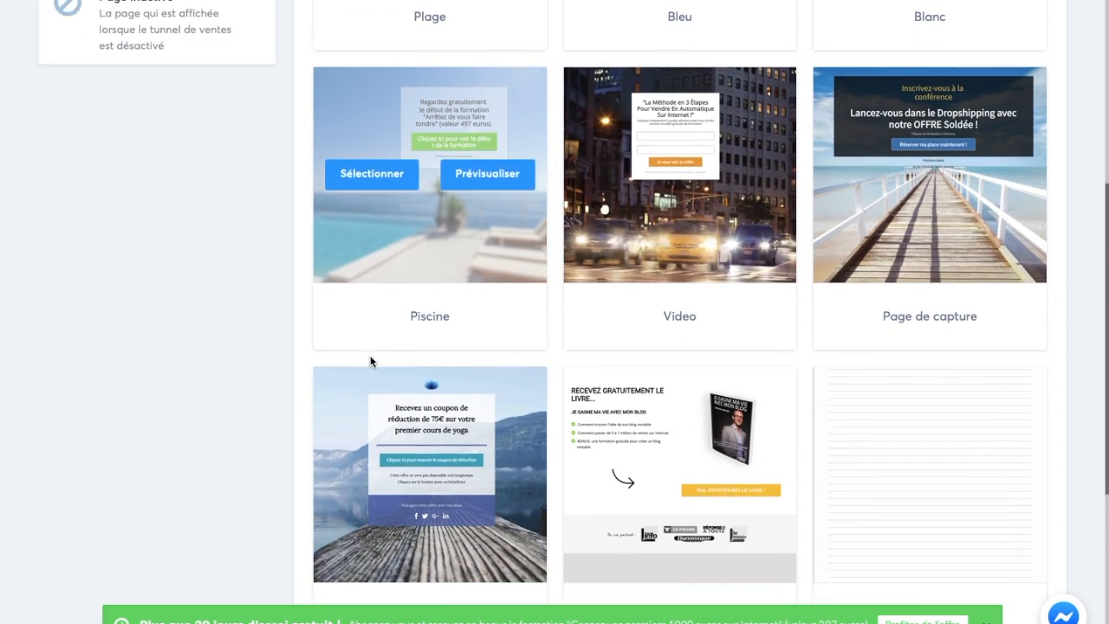
{"action": "scroll", "coordinate": [219, 416], "scroll_direction": "up", "scroll_amount": 6}
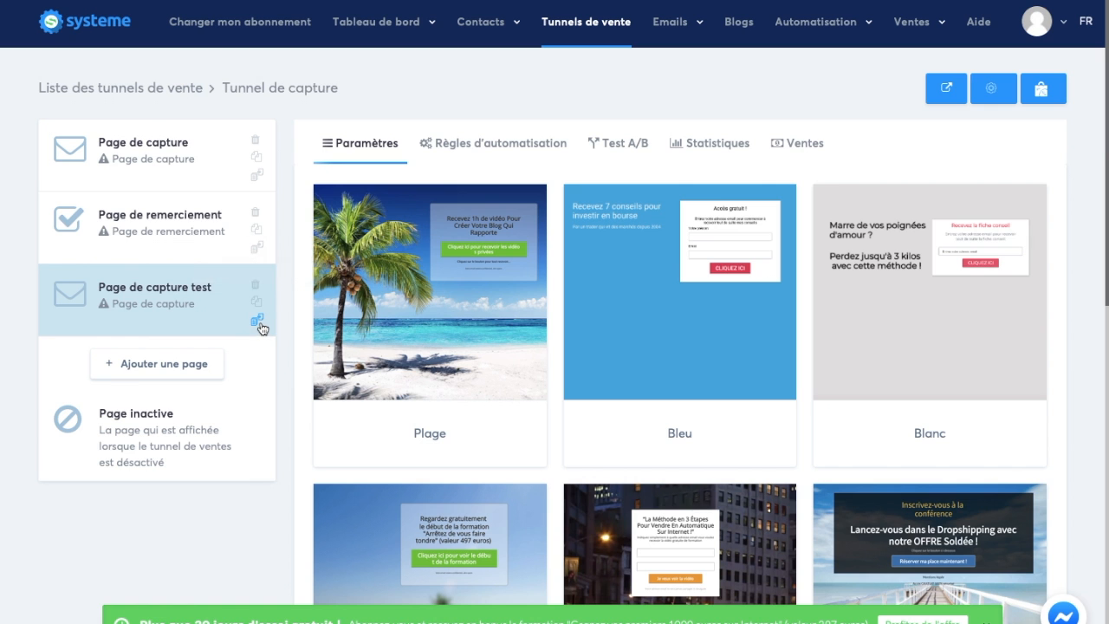
Delete the Page de capture test step from the funnel and return to the Page de capture step.
{"action": "left_click", "coordinate": [253, 287]}
{"action": "left_click", "coordinate": [518, 377]}
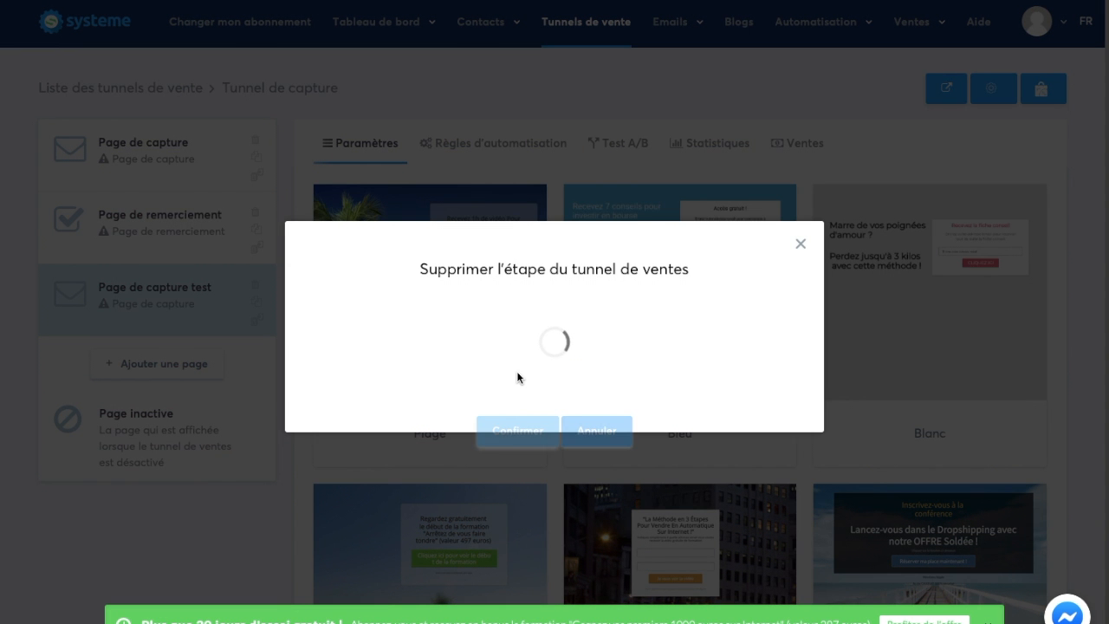
{"action": "left_click", "coordinate": [139, 142]}
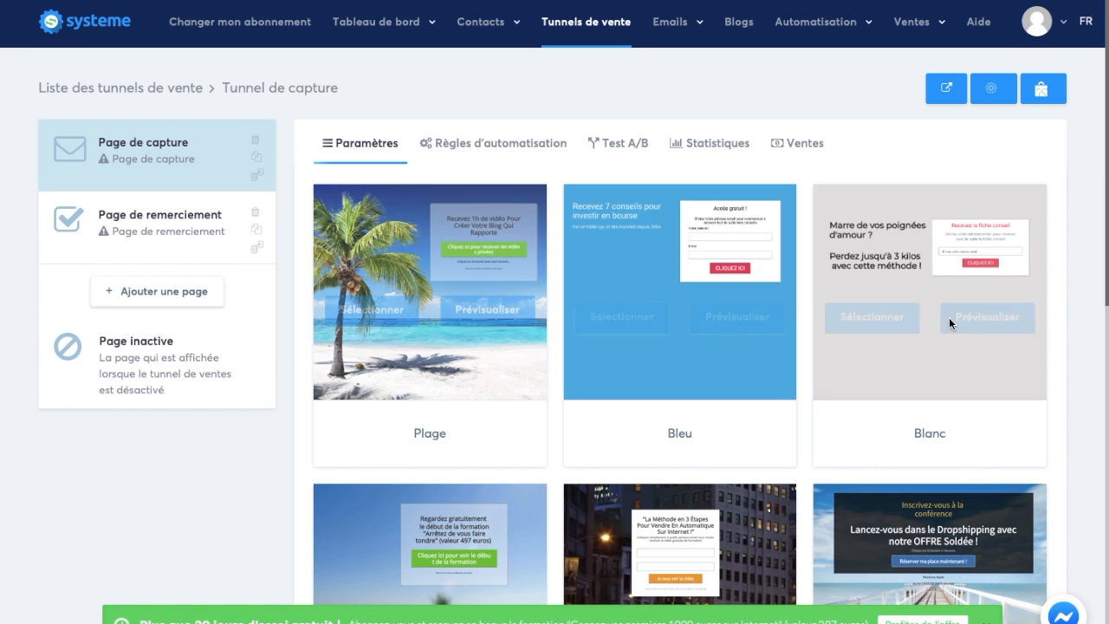
Look through all the templates available for the Page de capture step.
{"action": "scroll", "coordinate": [1063, 361], "scroll_direction": "down", "scroll_amount": 3}
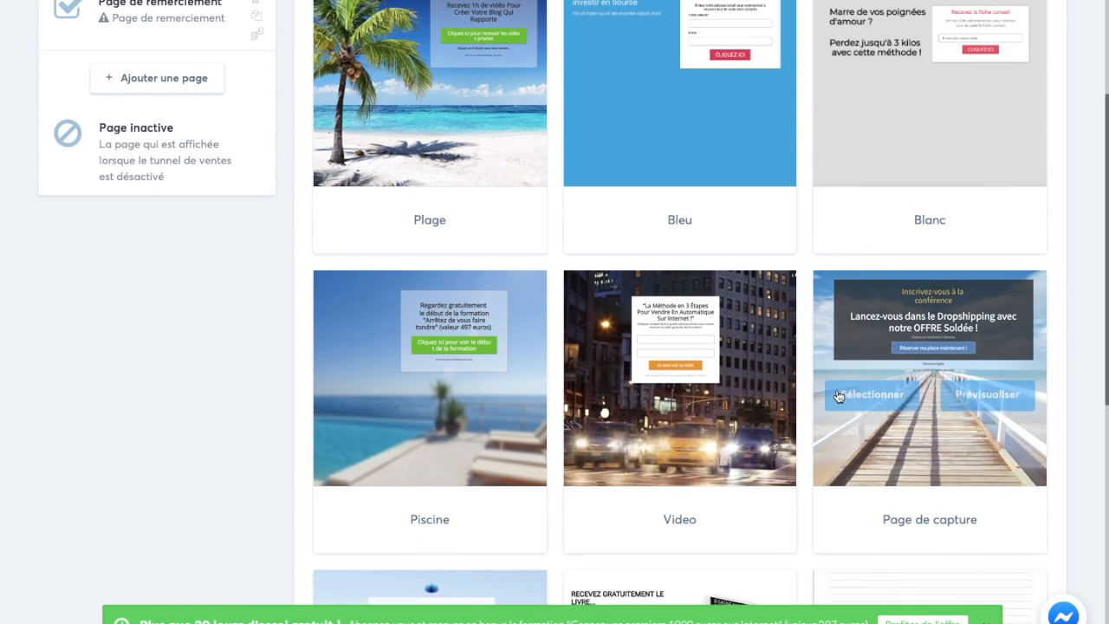
{"action": "scroll", "coordinate": [1083, 448], "scroll_direction": "down", "scroll_amount": 6}
{"action": "scroll", "coordinate": [1083, 448], "scroll_direction": "down", "scroll_amount": 2}
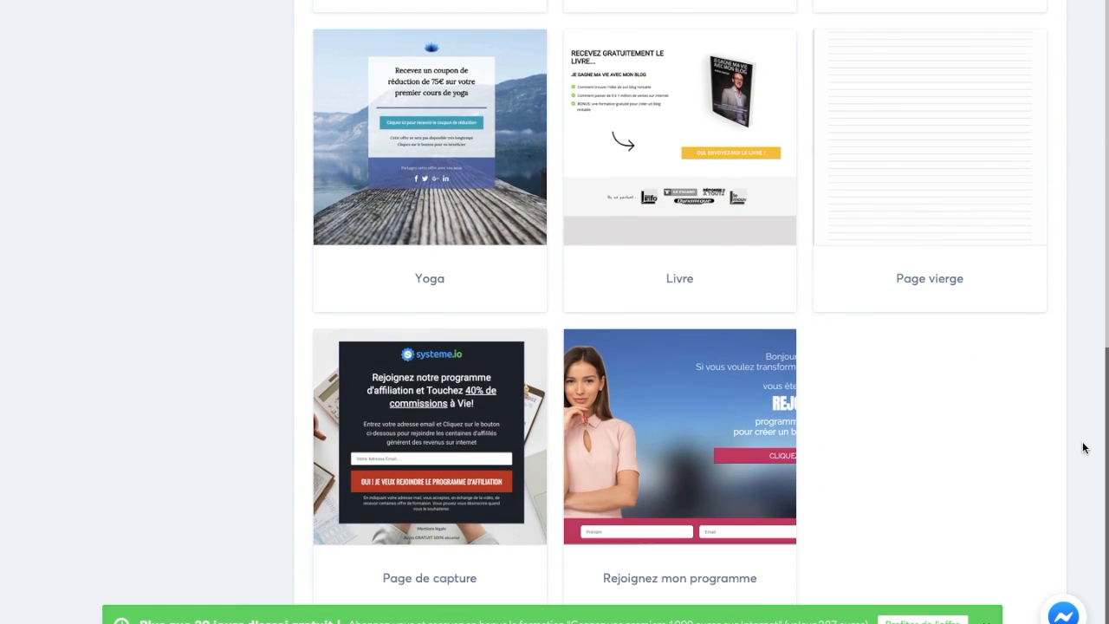
{"action": "scroll", "coordinate": [941, 247], "scroll_direction": "up", "scroll_amount": 1}
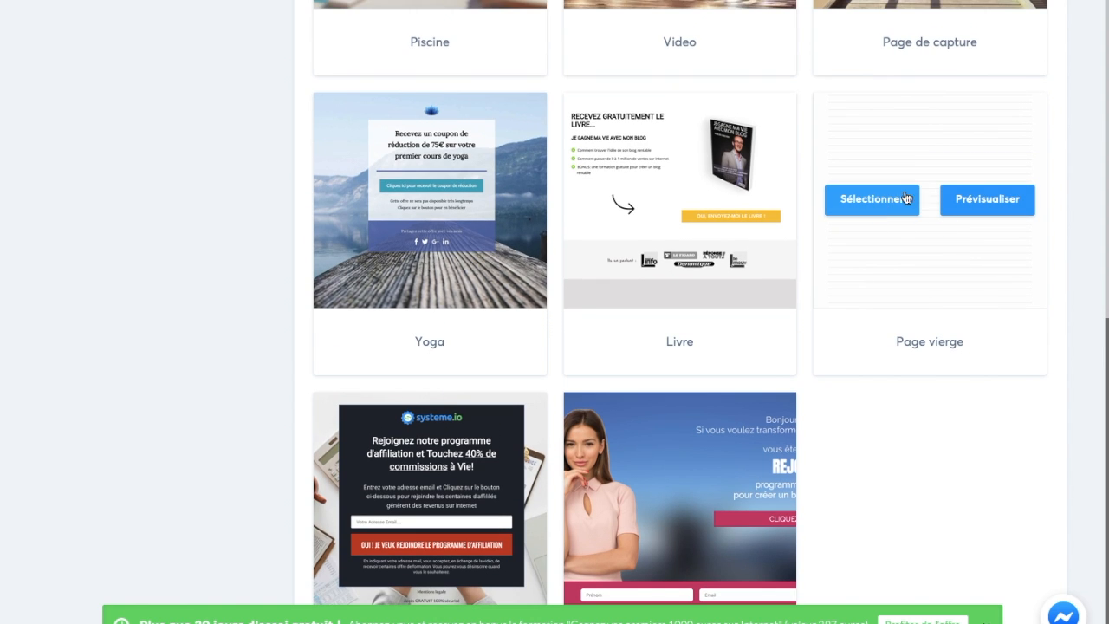
{"action": "scroll", "coordinate": [926, 305], "scroll_direction": "up", "scroll_amount": 4}
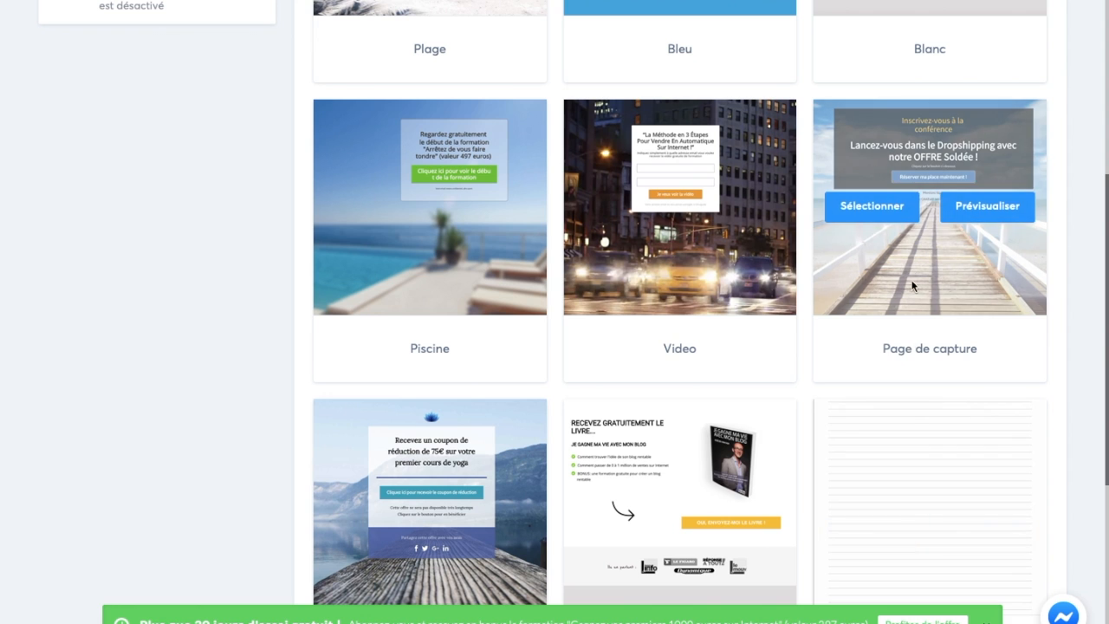
{"action": "scroll", "coordinate": [903, 396], "scroll_direction": "up", "scroll_amount": 5}
{"action": "scroll", "coordinate": [702, 340], "scroll_direction": "down", "scroll_amount": 1}
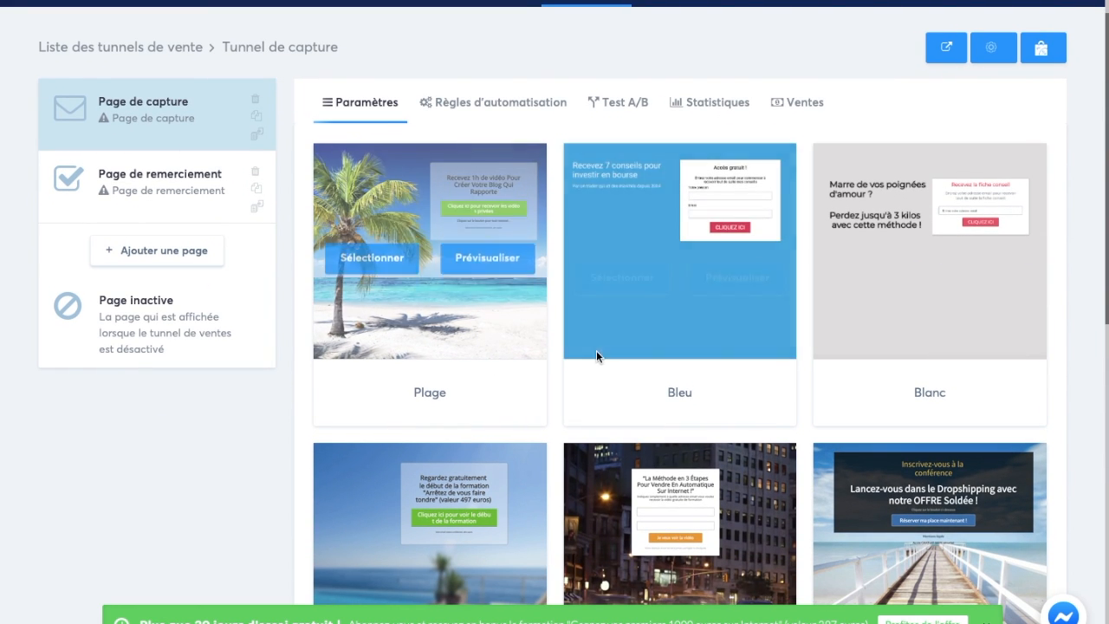
{"action": "scroll", "coordinate": [597, 354], "scroll_direction": "down", "scroll_amount": 3}
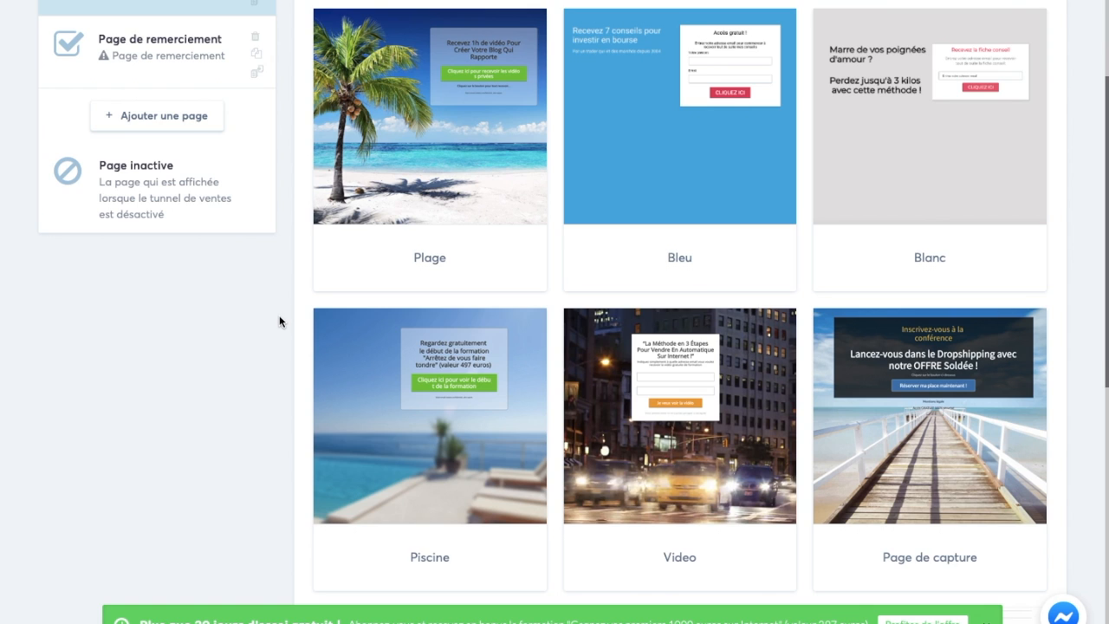
{"action": "scroll", "coordinate": [279, 317], "scroll_direction": "up", "scroll_amount": 1}
Preview the Plage template and return to the template list.
{"action": "mouse_move", "coordinate": [414, 125]}
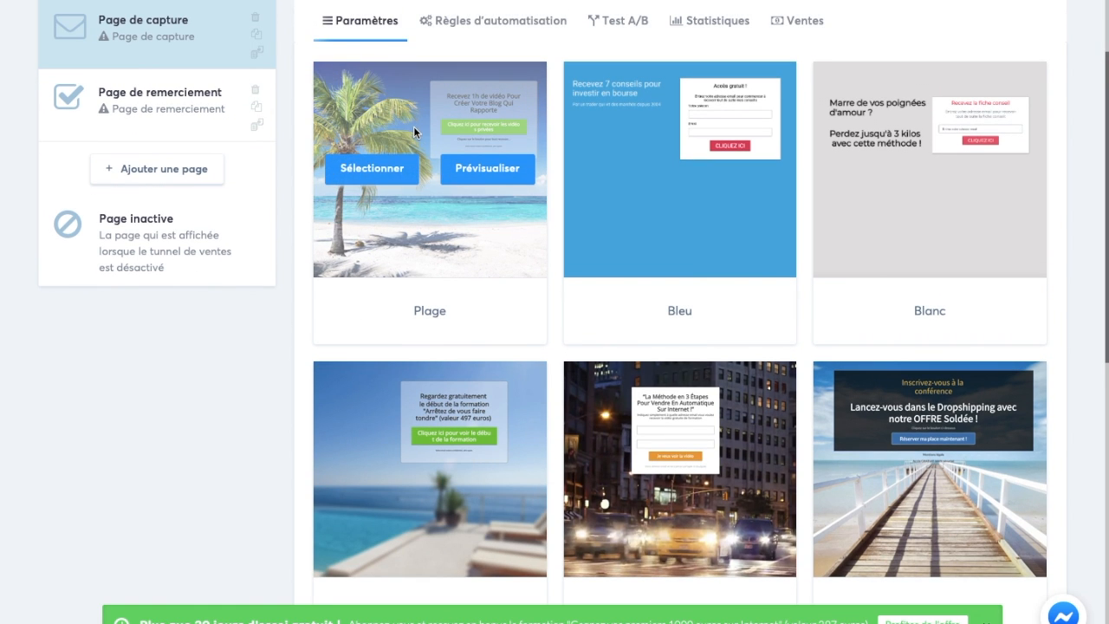
{"action": "left_click", "coordinate": [491, 174]}
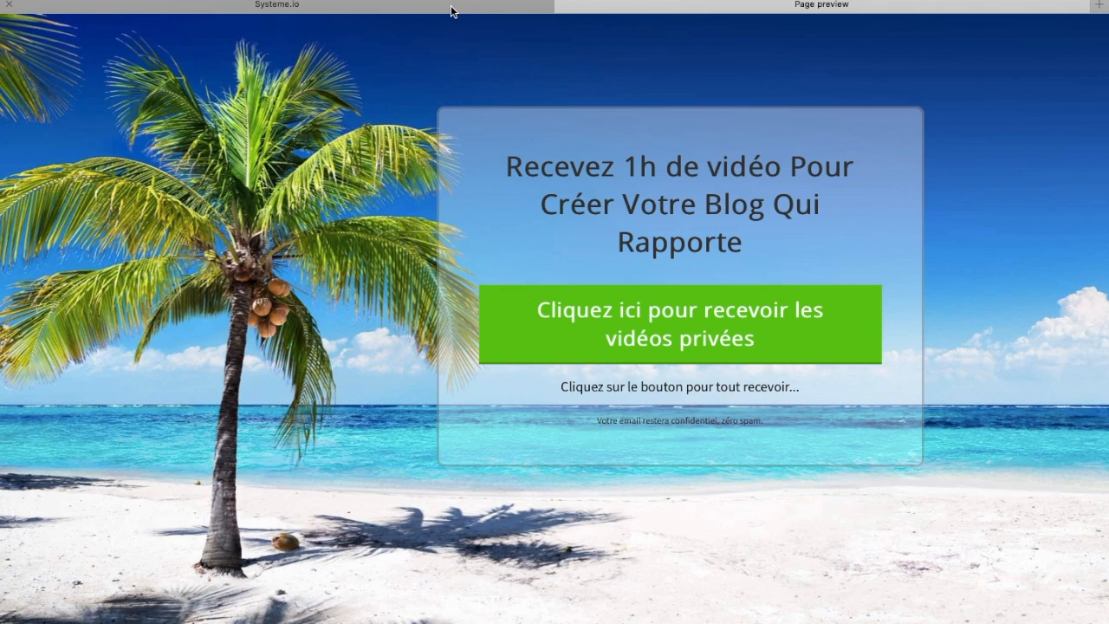
{"action": "left_click", "coordinate": [453, 8]}
Preview the pier-themed Page de capture template and close the template previews.
{"action": "scroll", "coordinate": [553, 342], "scroll_direction": "down", "scroll_amount": 3}
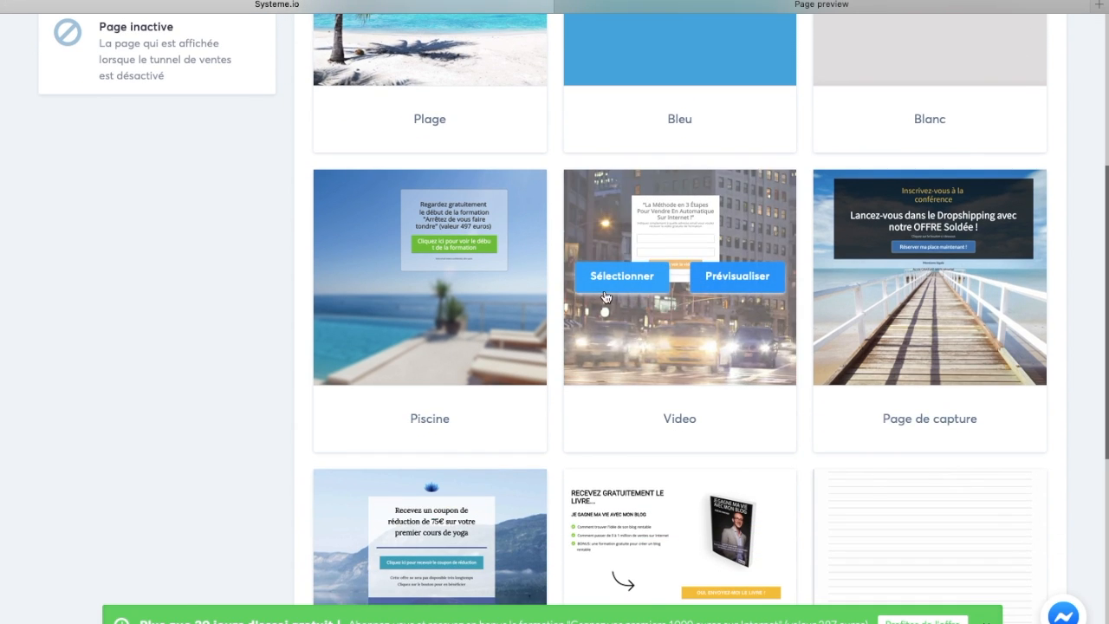
{"action": "mouse_move", "coordinate": [496, 283]}
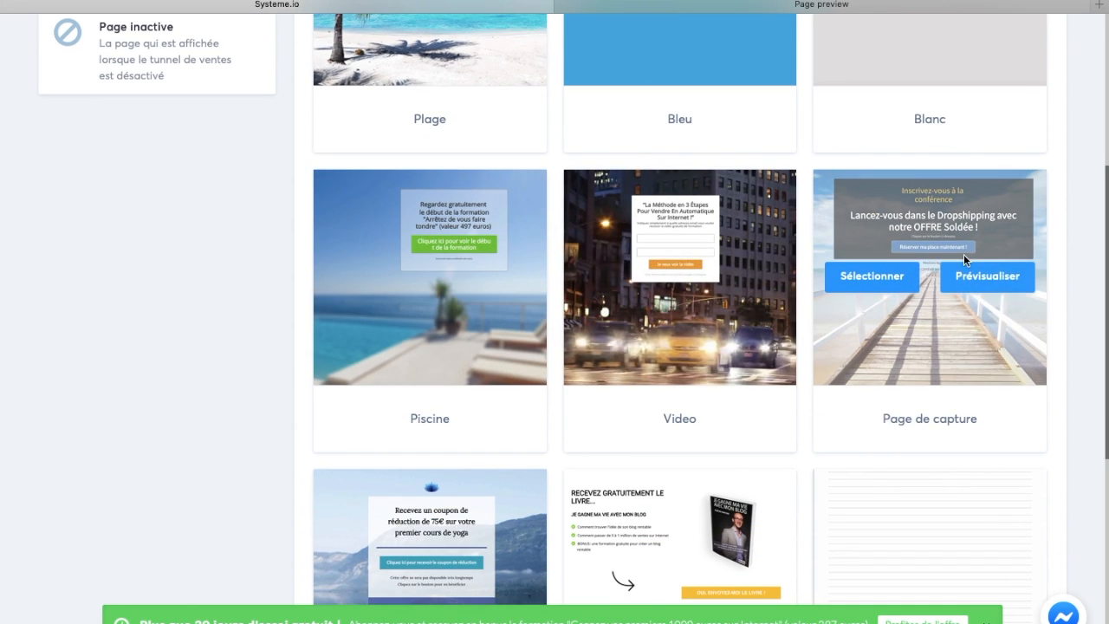
{"action": "left_click", "coordinate": [966, 282]}
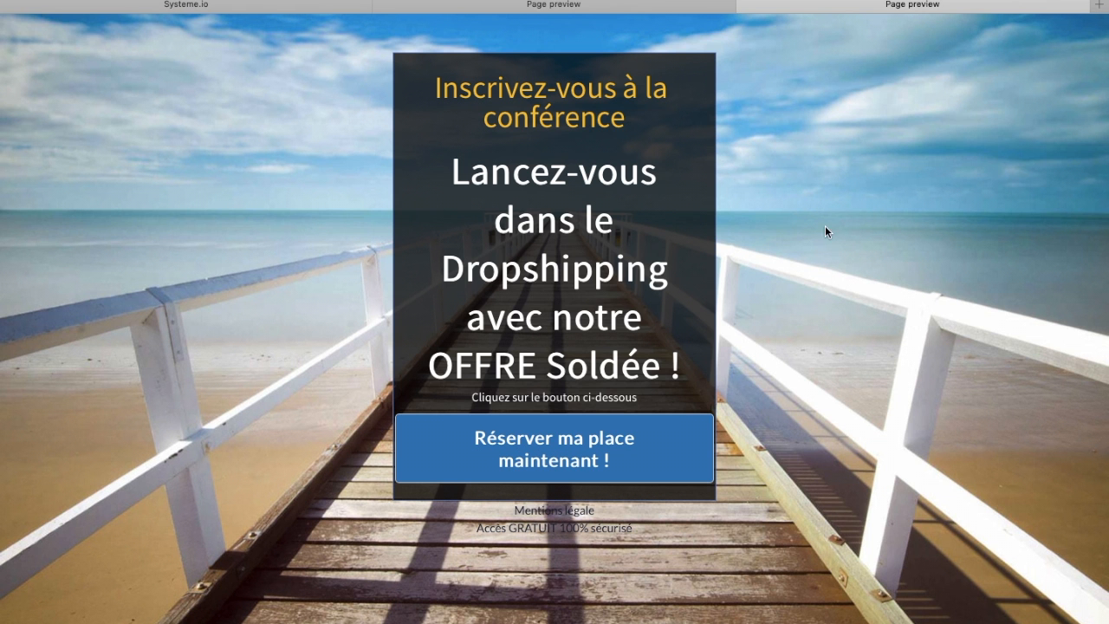
{"action": "left_click", "coordinate": [748, 6]}
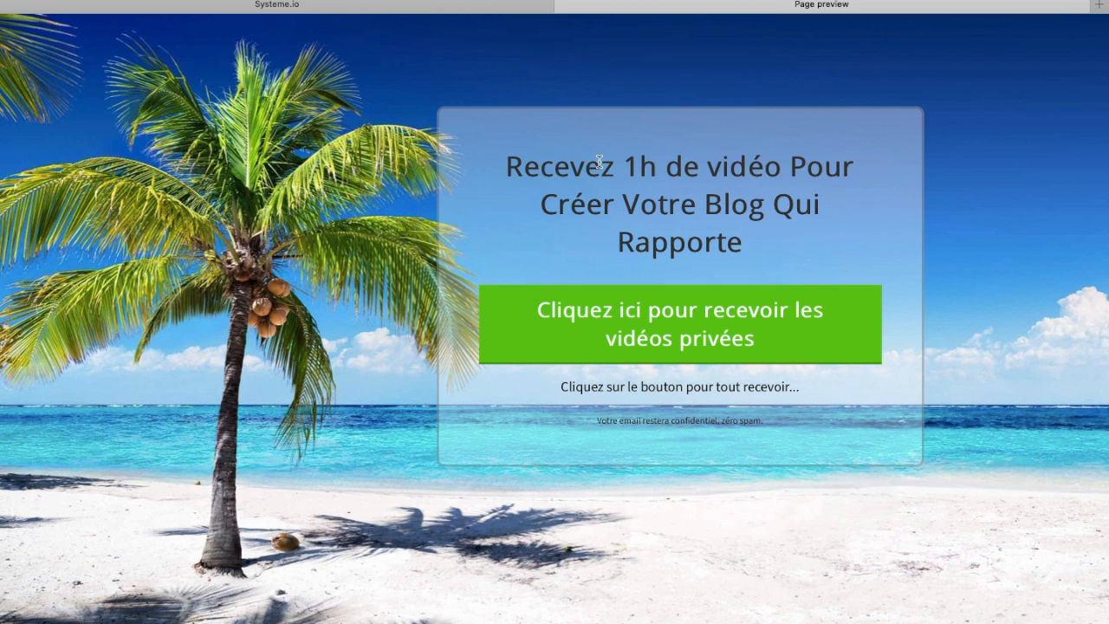
{"action": "left_click", "coordinate": [561, 4]}
Apply the Plage template to the Page de capture step and copy the page's access link.
{"action": "scroll", "coordinate": [572, 121], "scroll_direction": "up", "scroll_amount": 5}
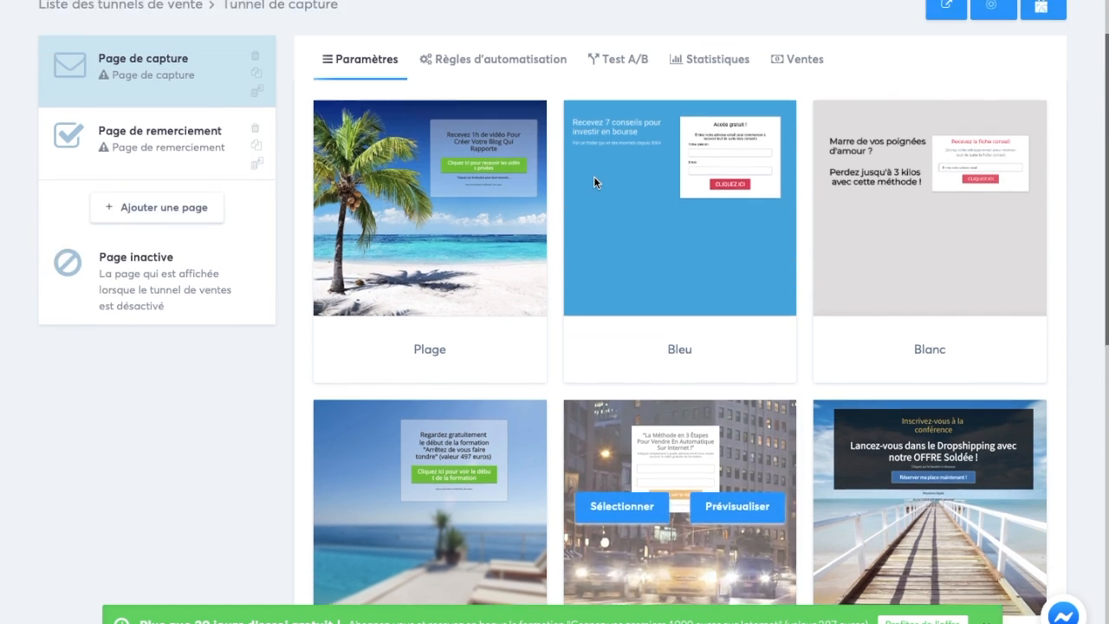
{"action": "left_click", "coordinate": [395, 240]}
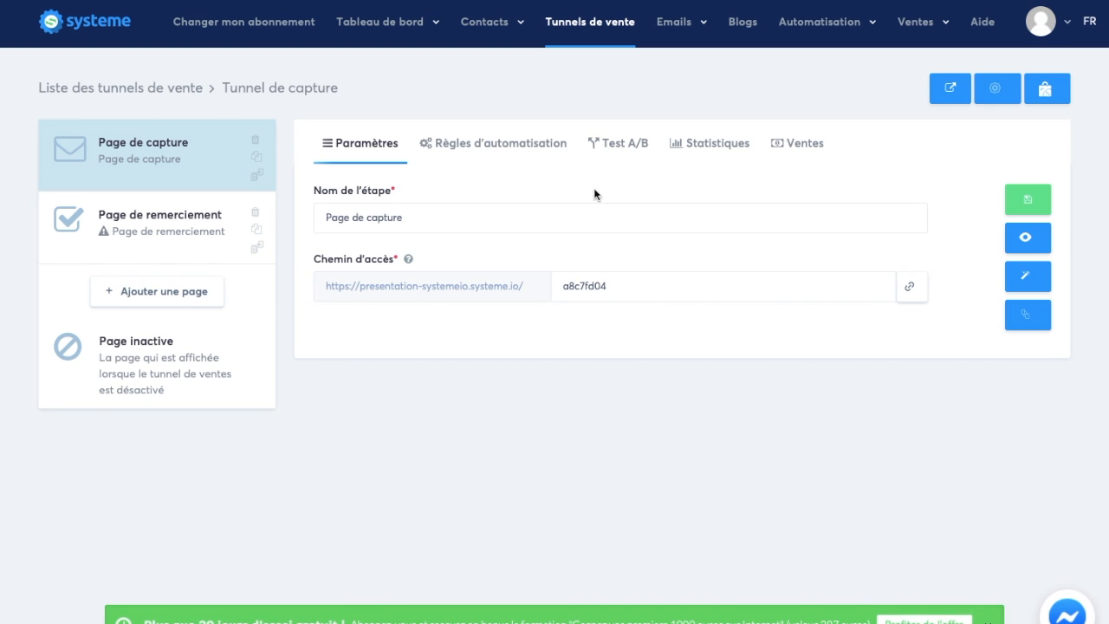
{"action": "left_click", "coordinate": [909, 287]}
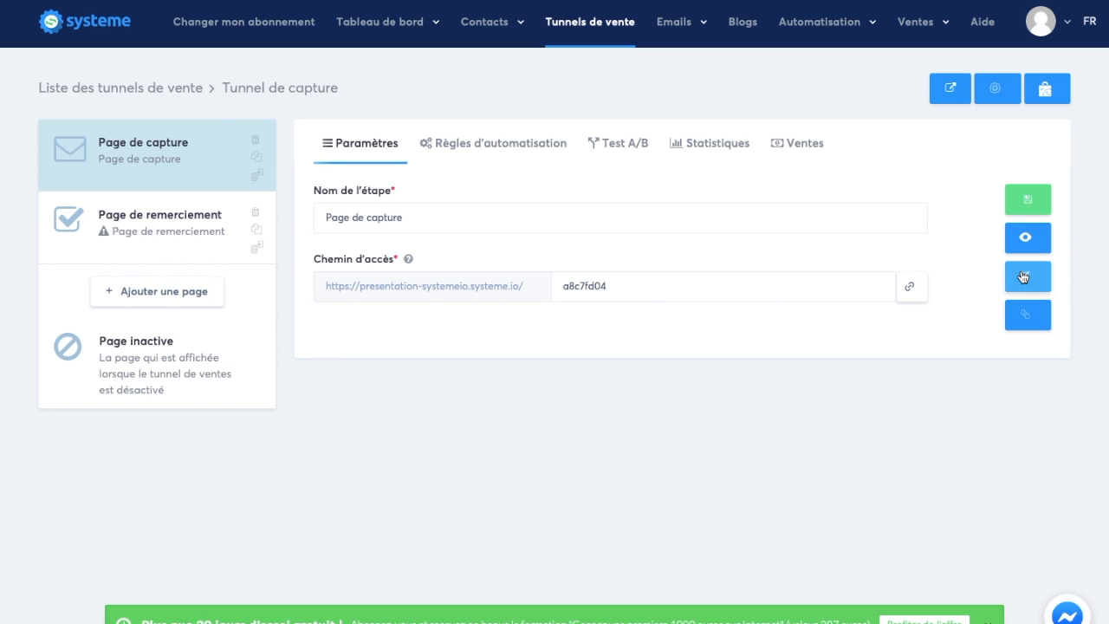
Open the Page de capture step in the page editor and go through its page settings to the affiliation option.
{"action": "left_click", "coordinate": [1023, 276]}
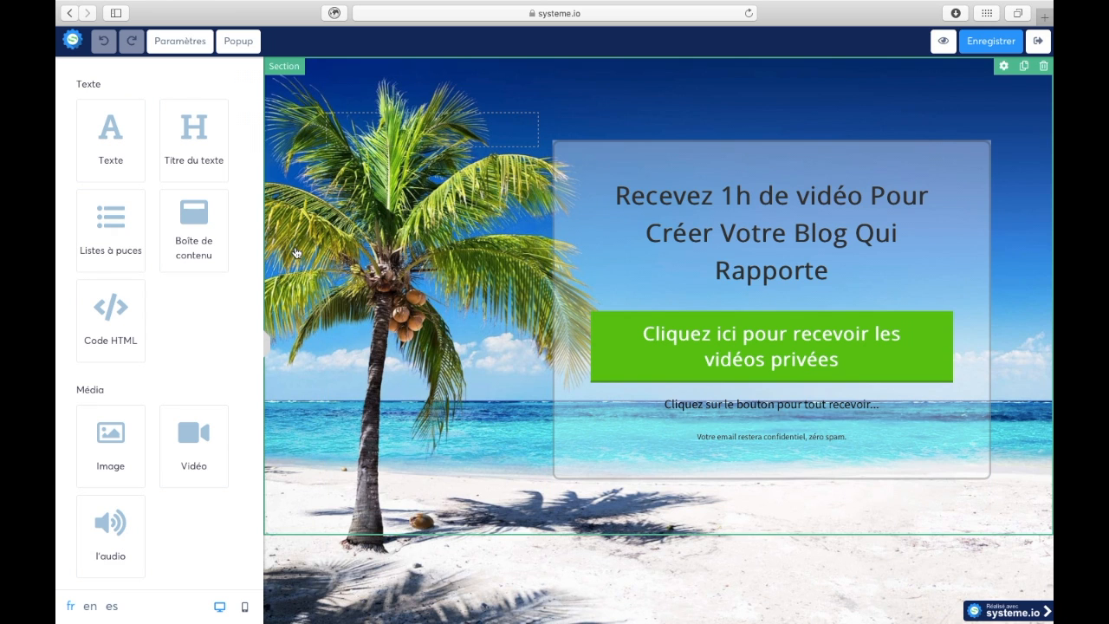
{"action": "left_click", "coordinate": [182, 42]}
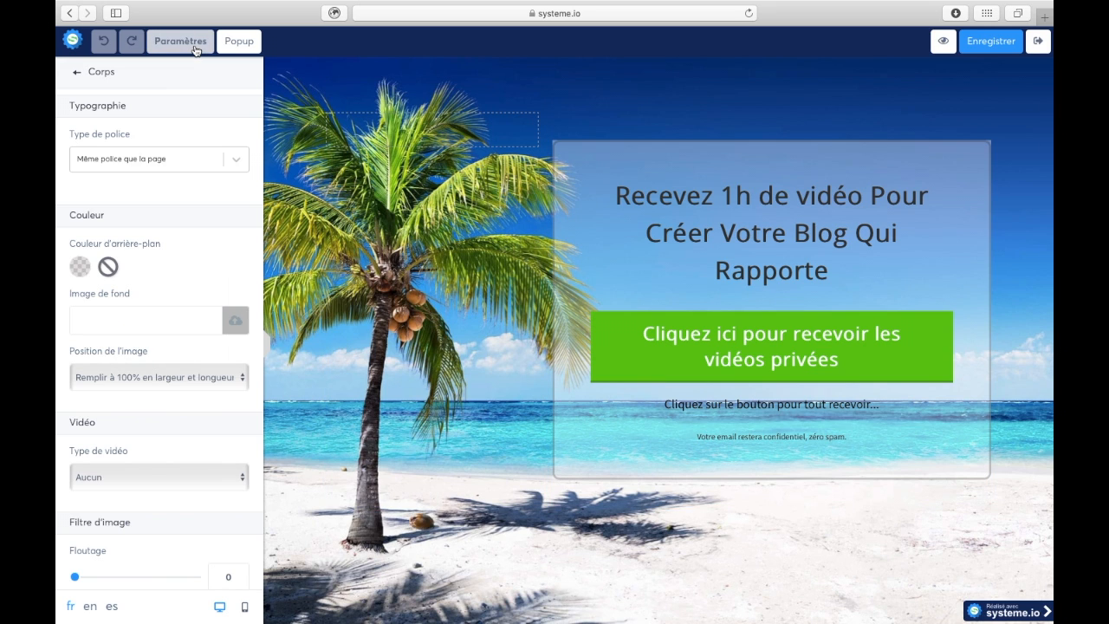
{"action": "scroll", "coordinate": [204, 223], "scroll_direction": "down", "scroll_amount": 1}
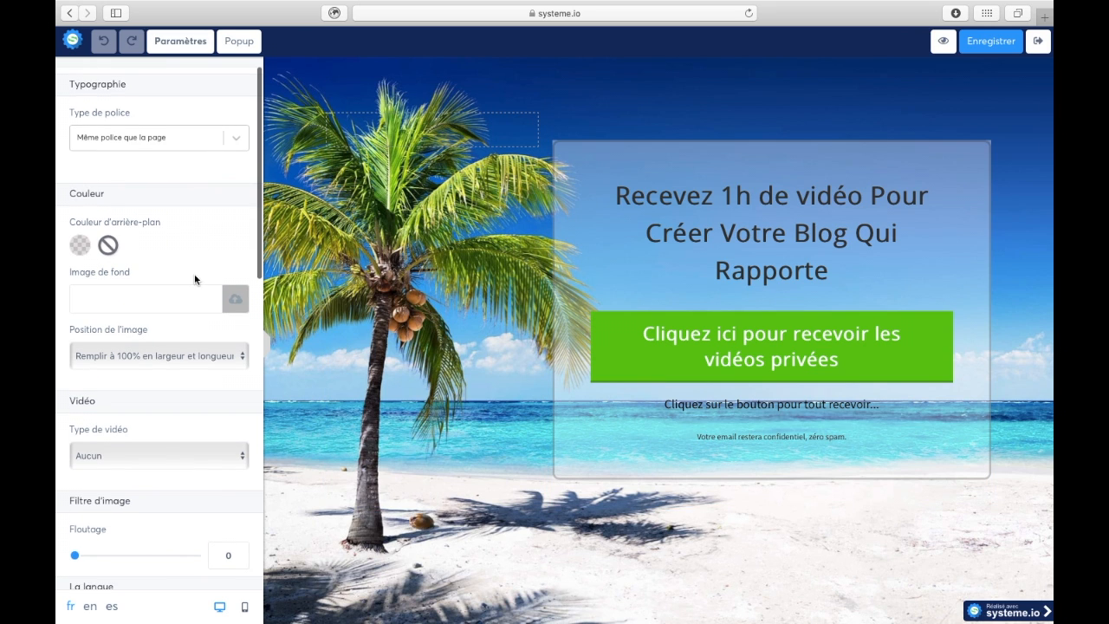
{"action": "scroll", "coordinate": [195, 279], "scroll_direction": "down", "scroll_amount": 10}
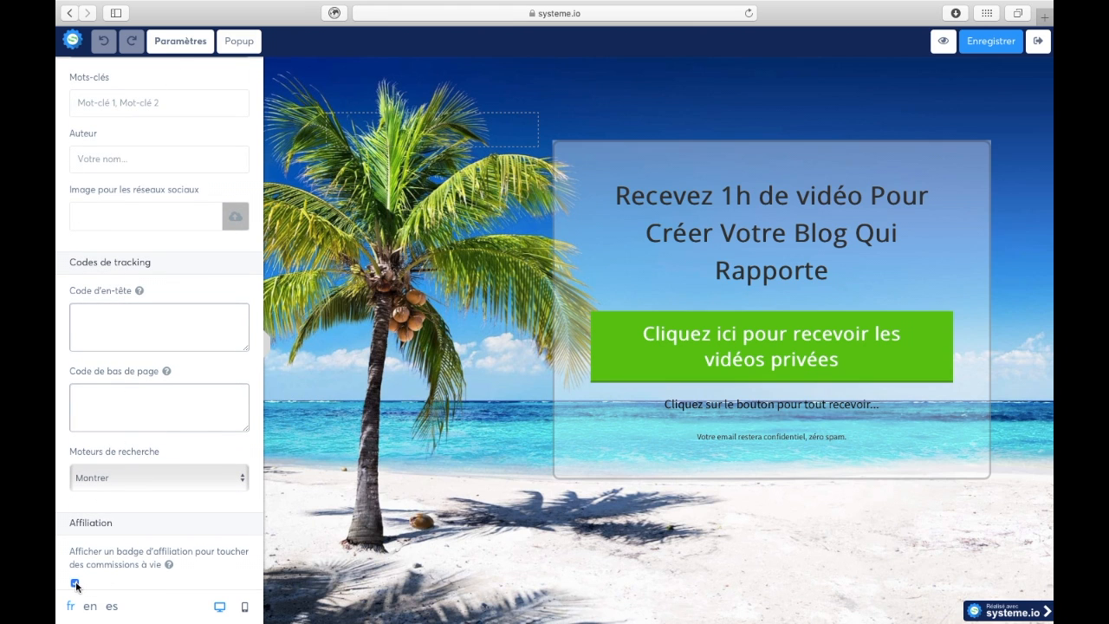
Toggle the affiliation badge off and back on, and leave the page settings.
{"action": "left_click", "coordinate": [76, 583]}
{"action": "left_click", "coordinate": [76, 583]}
{"action": "left_click", "coordinate": [75, 583]}
{"action": "left_click", "coordinate": [75, 583]}
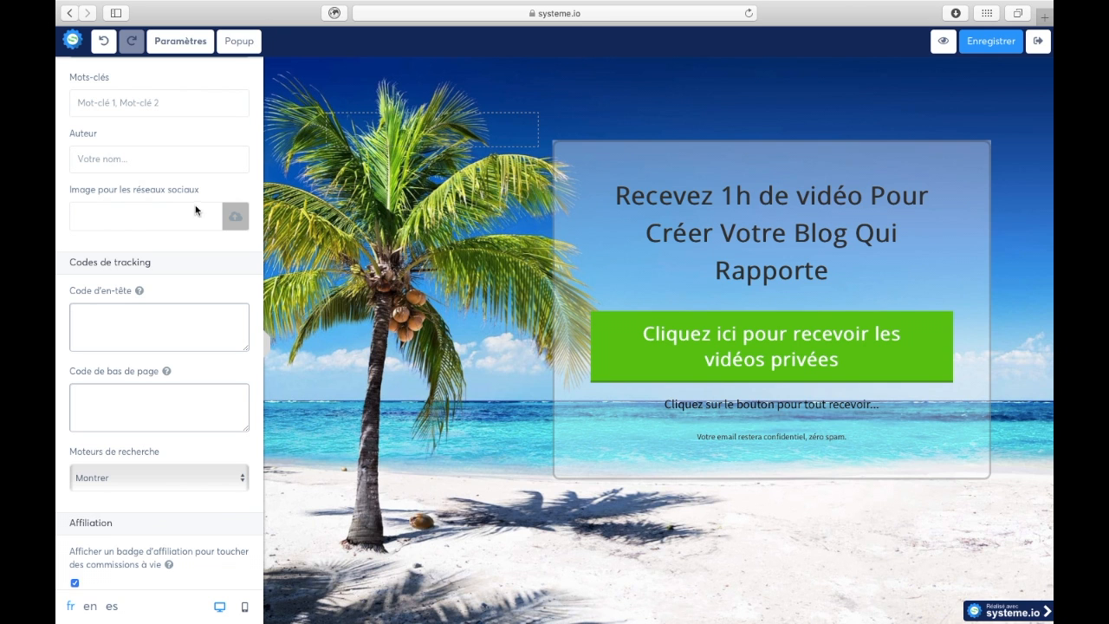
{"action": "scroll", "coordinate": [82, 346], "scroll_direction": "up", "scroll_amount": 10}
{"action": "left_click", "coordinate": [81, 82]}
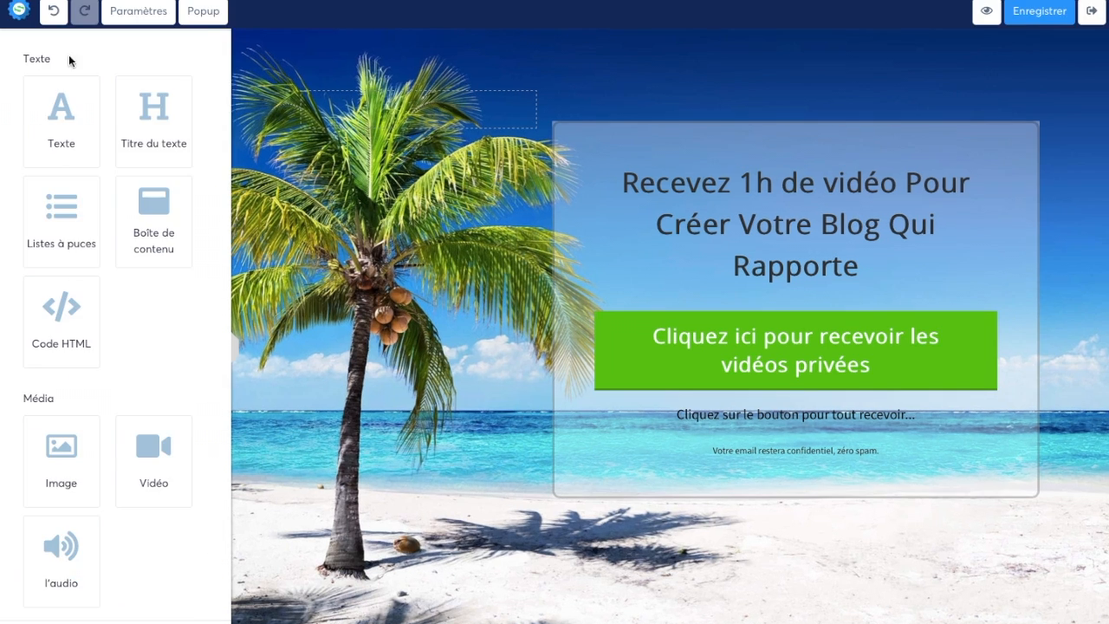
Replace the capture page's headline with "Reçois une formation Gratuite de 4 vidéos".
{"action": "left_click", "coordinate": [823, 236]}
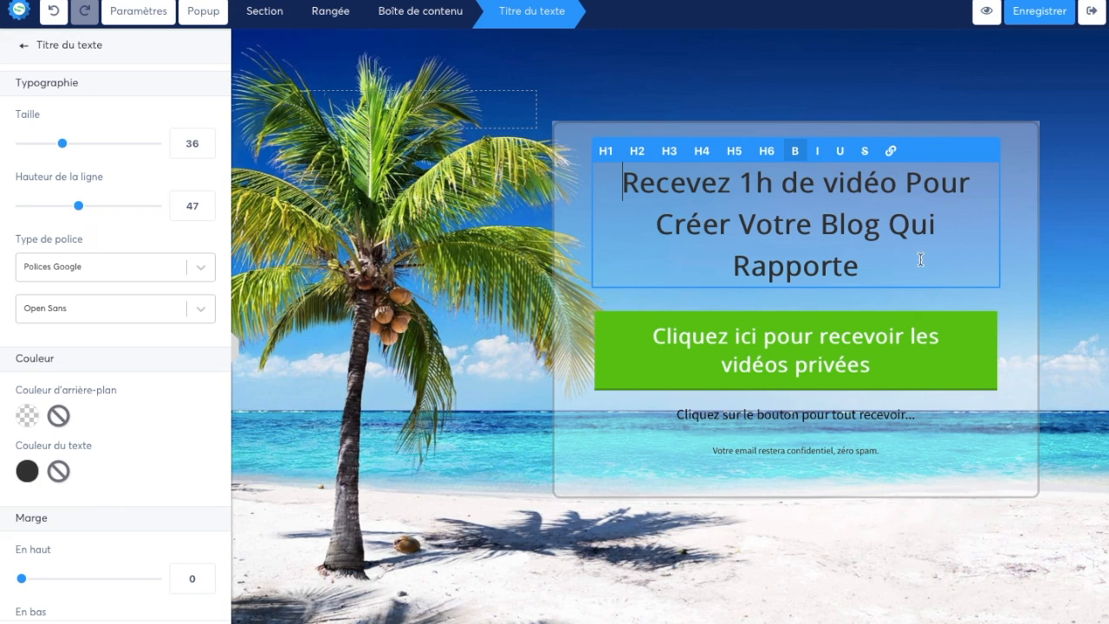
{"action": "left_click_drag", "start_coordinate": [888, 270], "coordinate": [623, 183]}
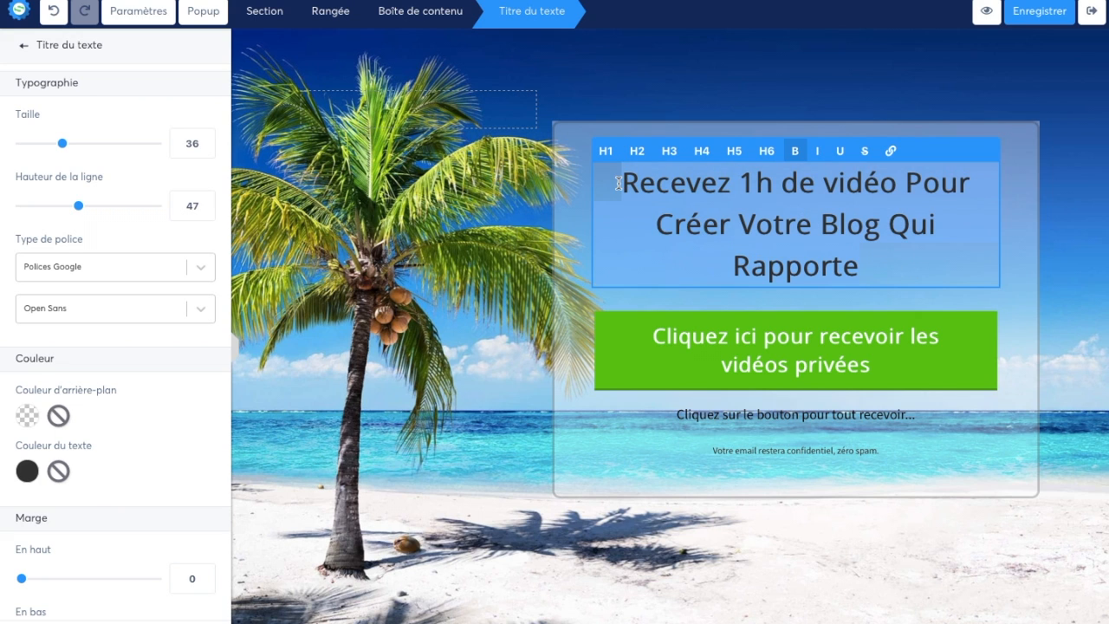
{"action": "type", "text": "Reço"}
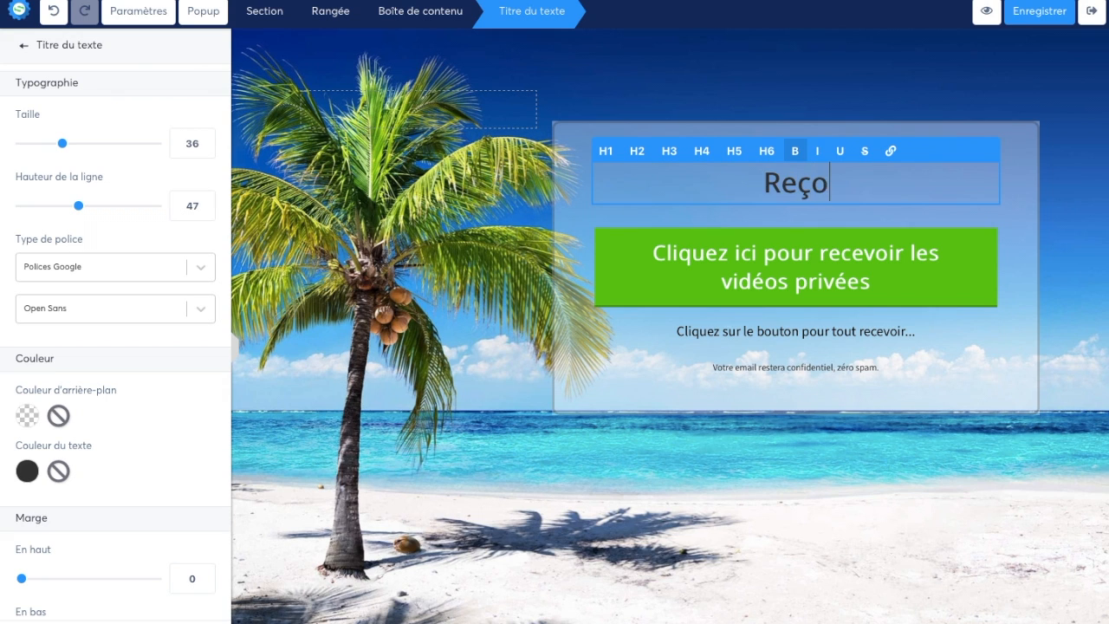
{"action": "type", "text": "is une formation "}
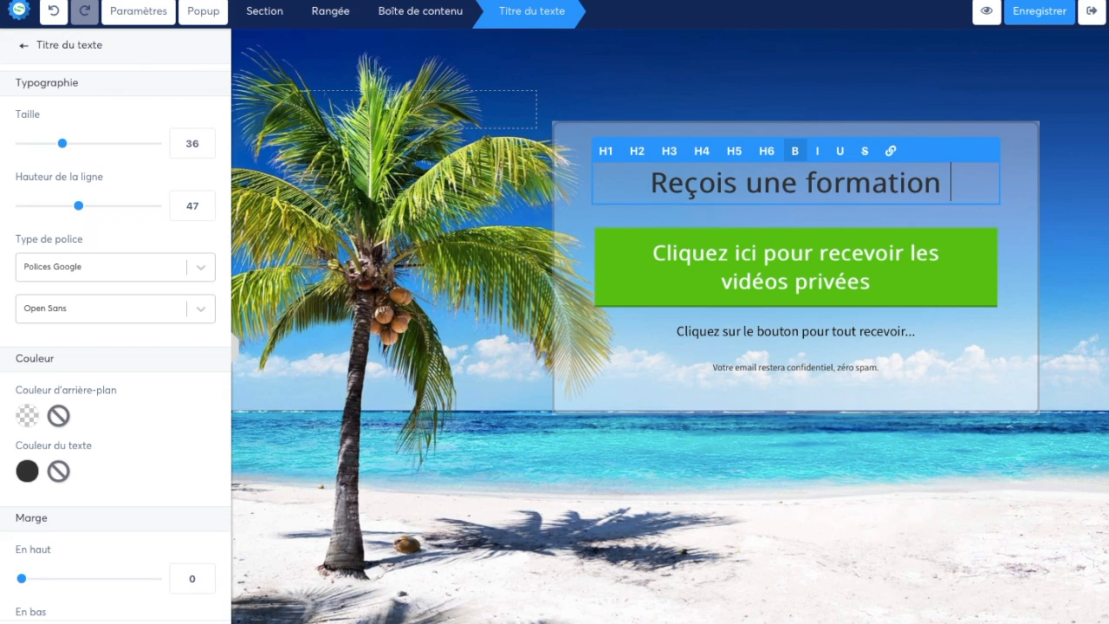
{"action": "type", "text": "Gratuite de "}
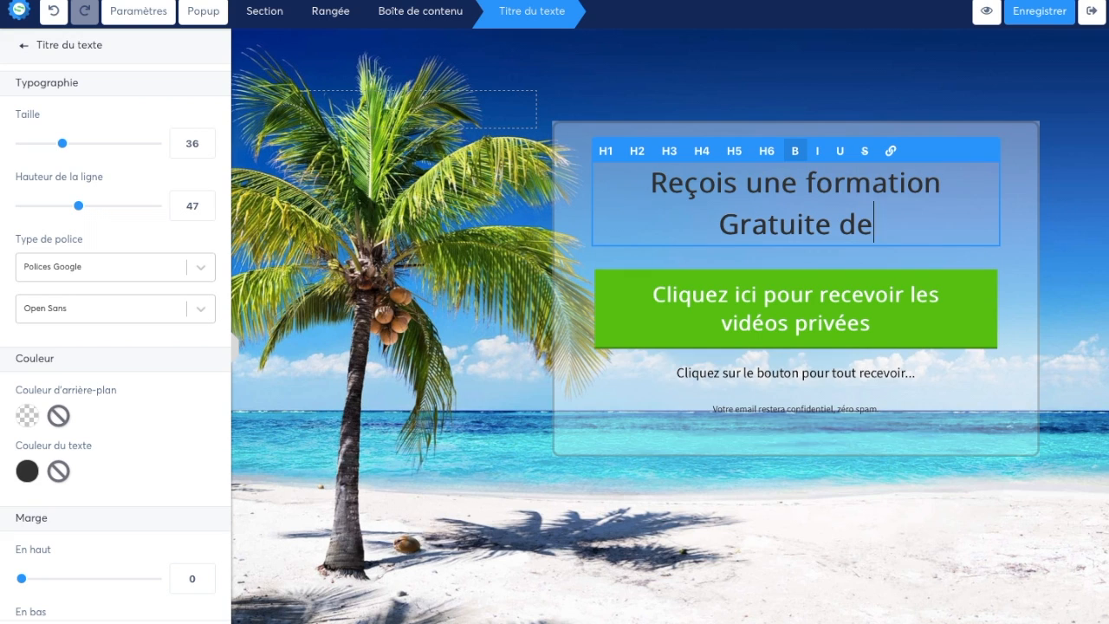
{"action": "type", "text": "4  vidéos"}
{"action": "key", "text": "Left"}
{"action": "key", "text": "Left"}
{"action": "key", "text": "Left"}
{"action": "key", "text": "Left"}
{"action": "key", "text": "Left"}
{"action": "key", "text": "Left"}
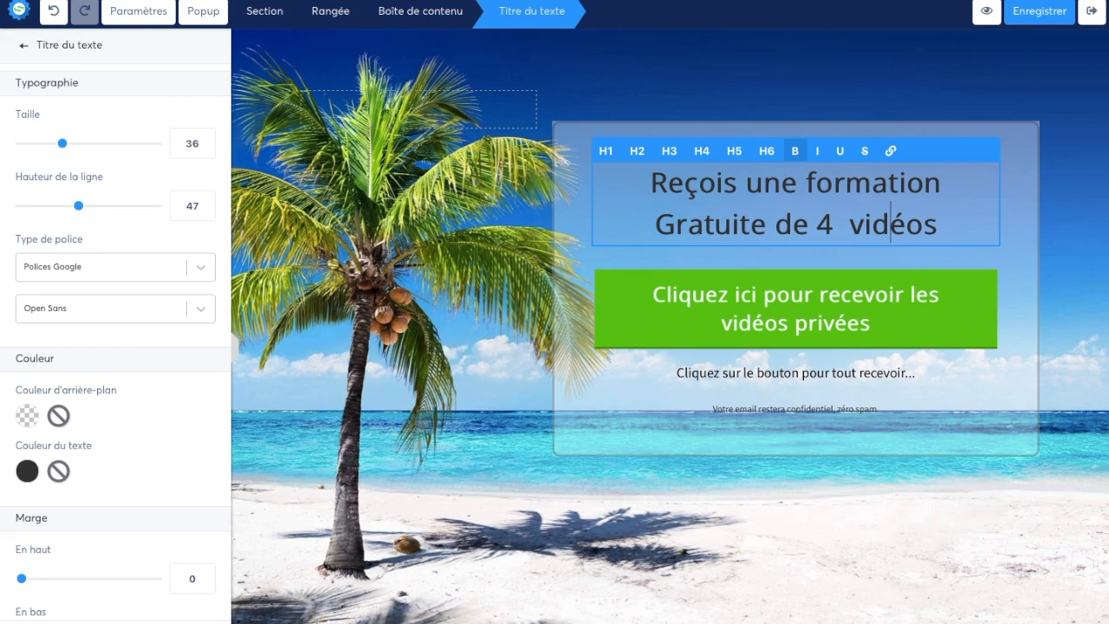
{"action": "key", "text": "BackSpace"}
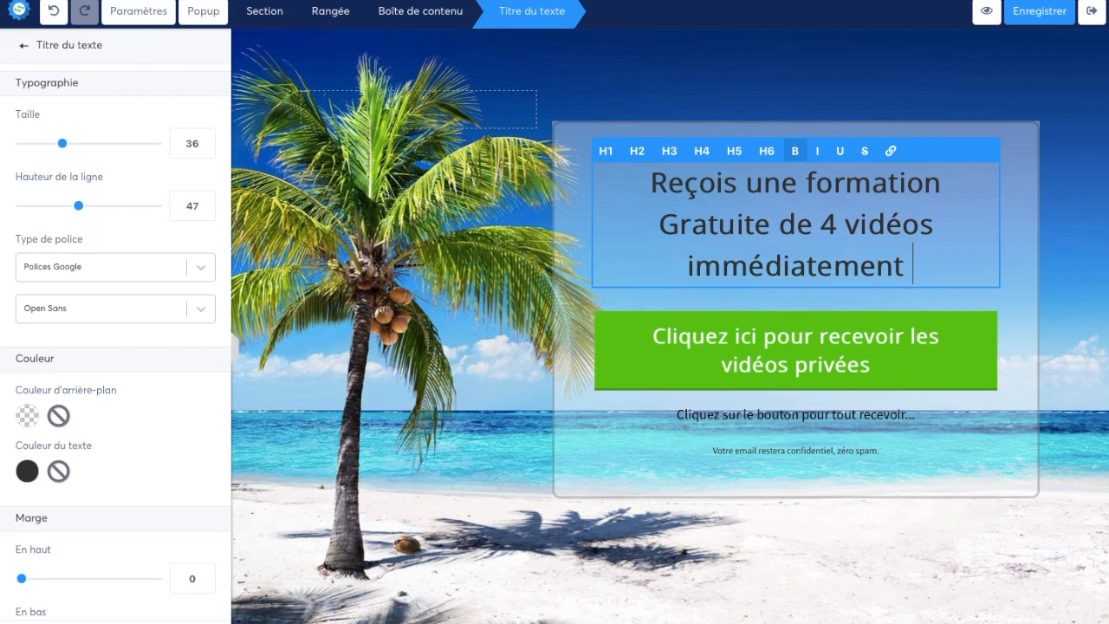
Try the headline ending "immédiatement par mail", remove those words and end the headline with an exclamation mark instead.
{"action": "type", "text": "su"}
{"action": "key", "text": "BackSpace"}
{"action": "key", "text": "BackSpace"}
{"action": "type", "text": "par mail"}
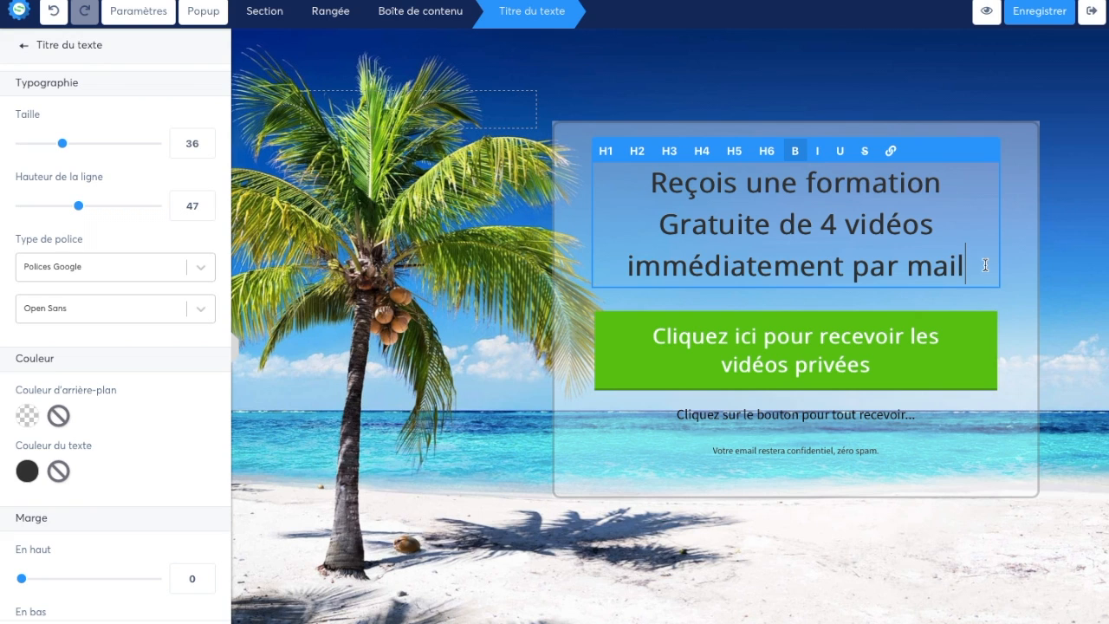
{"action": "key", "text": "BackSpace"}
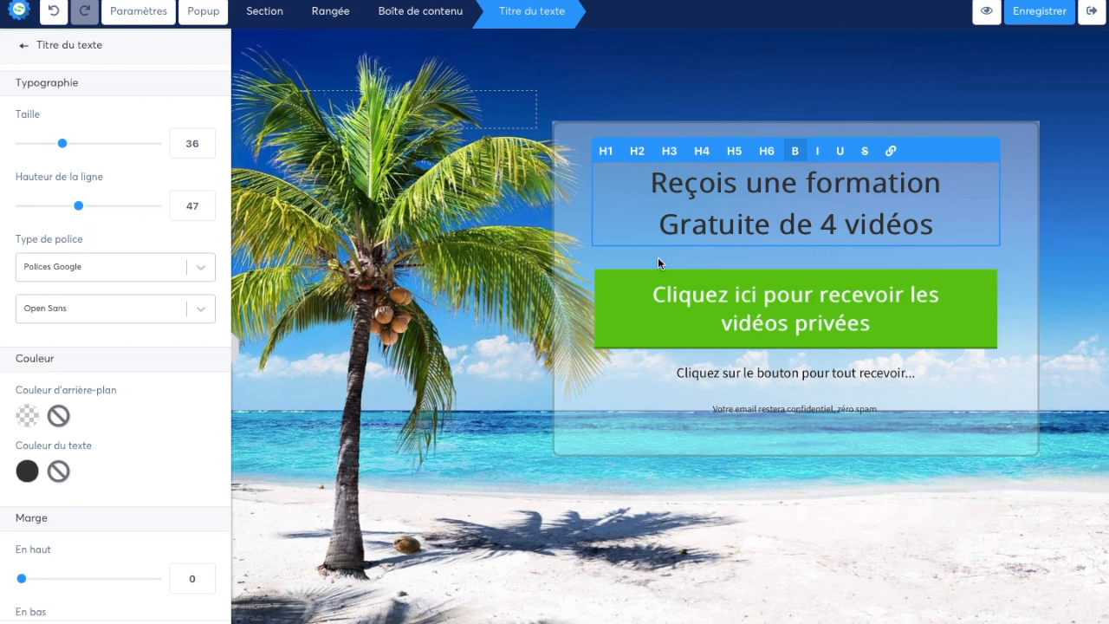
{"action": "type", "text": "!"}
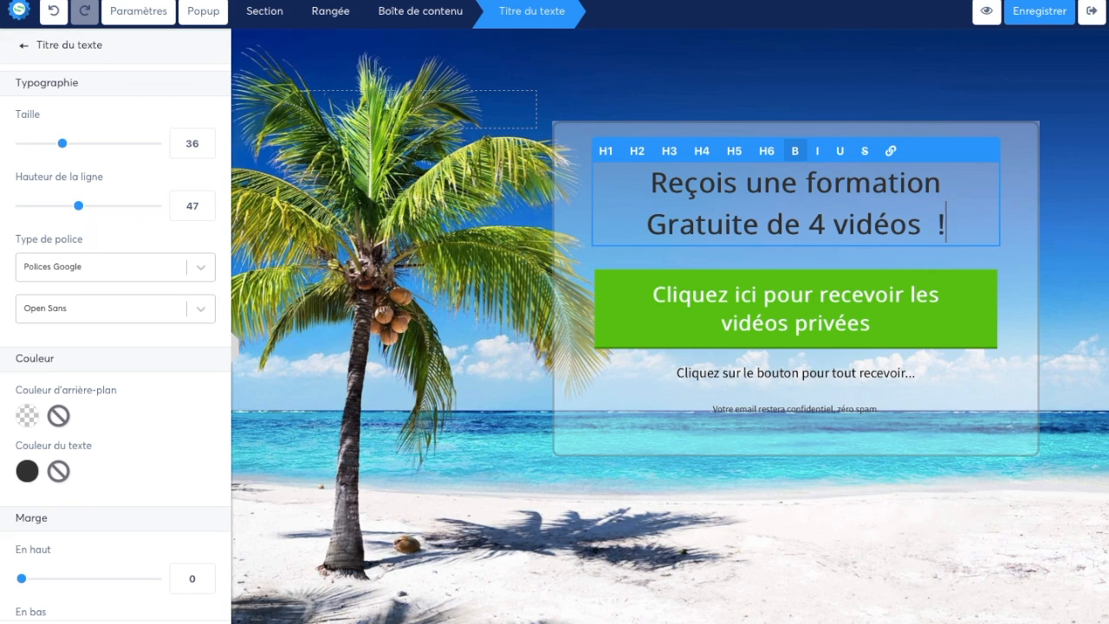
{"action": "left_click", "coordinate": [758, 313]}
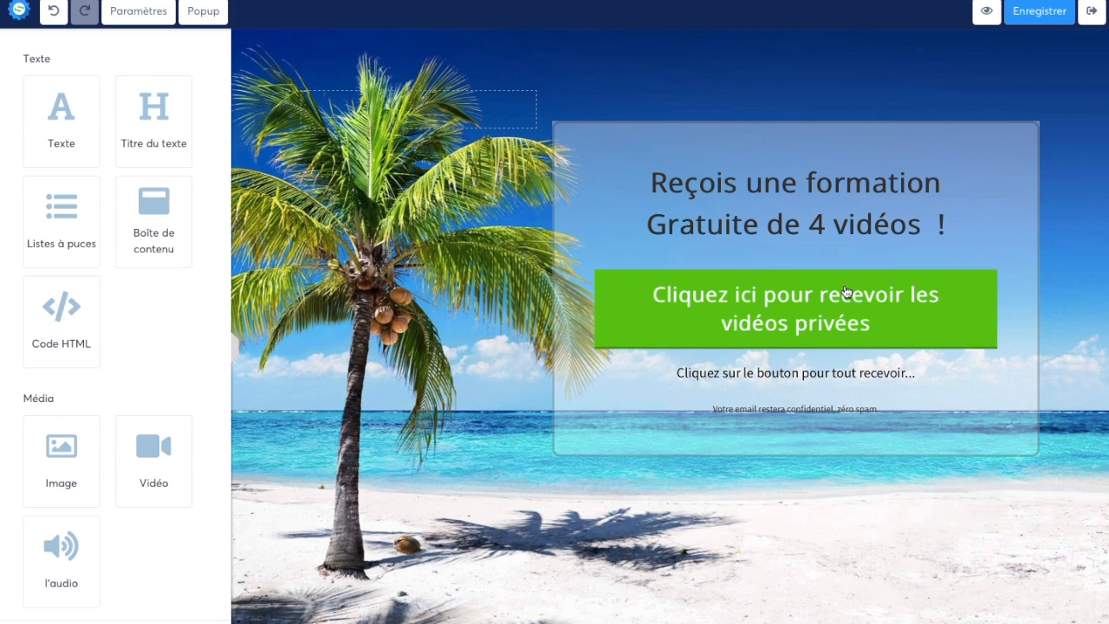
Examine the action assigned to the page's green button and the popup it is linked to.
{"action": "left_click", "coordinate": [785, 310]}
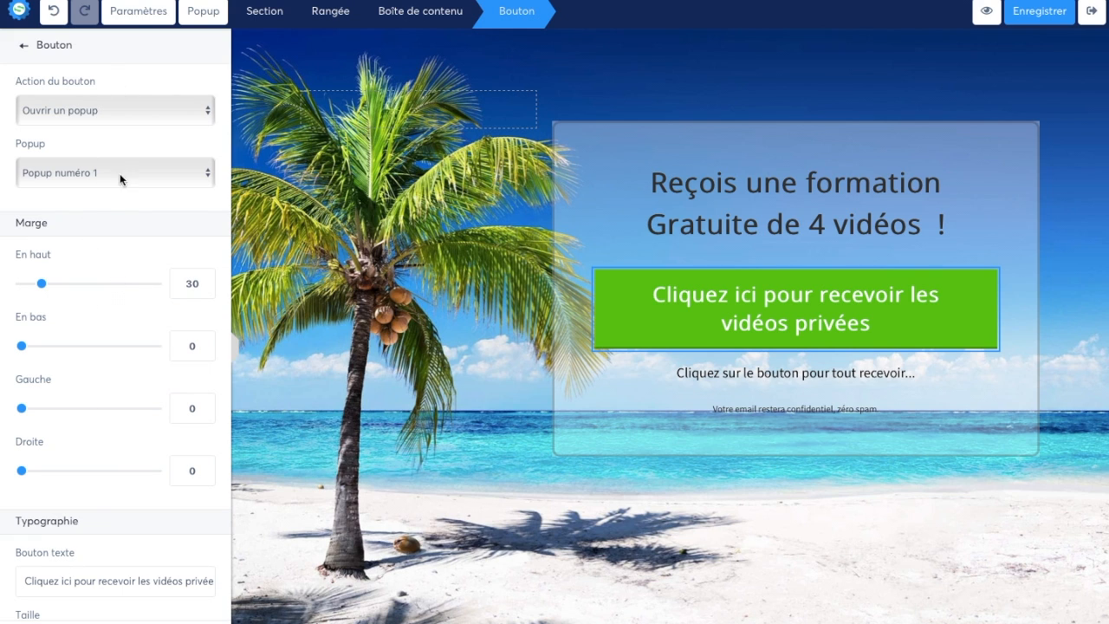
{"action": "left_click", "coordinate": [76, 111]}
{"action": "left_click", "coordinate": [86, 112]}
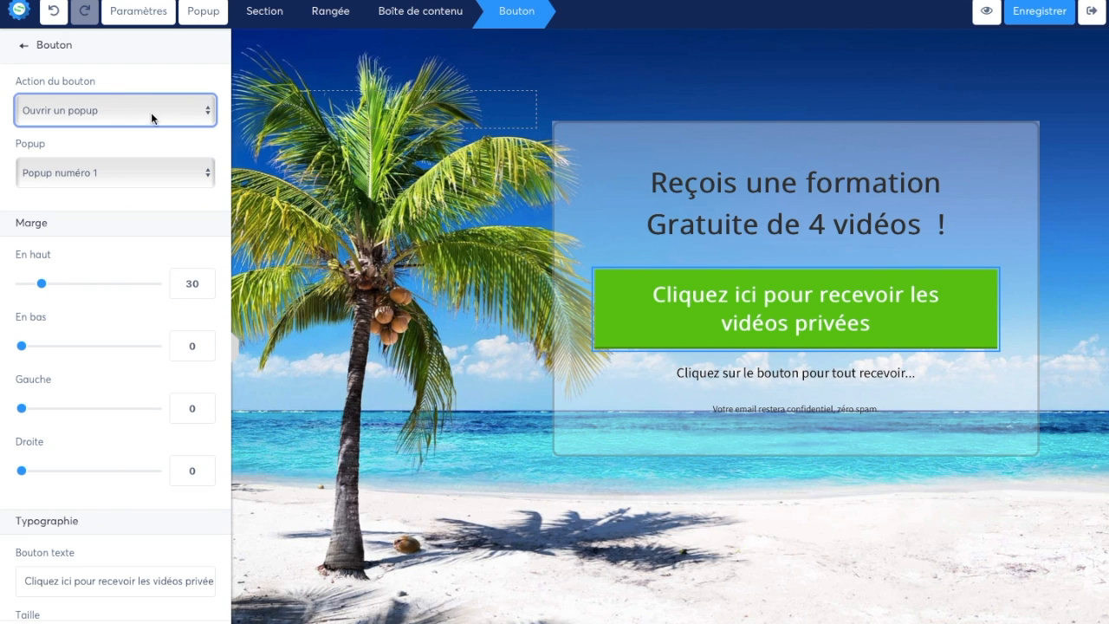
Display Popup №1 and change its headline to "Entrez votre email pour recevoir la formation maintenant".
{"action": "left_click", "coordinate": [191, 13]}
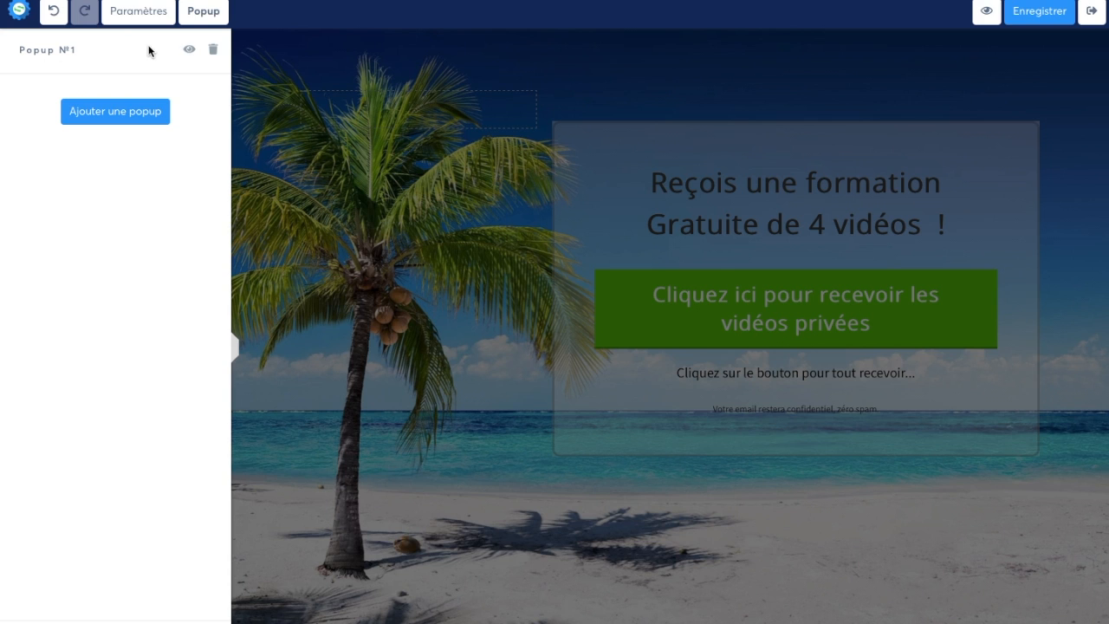
{"action": "left_click", "coordinate": [189, 50]}
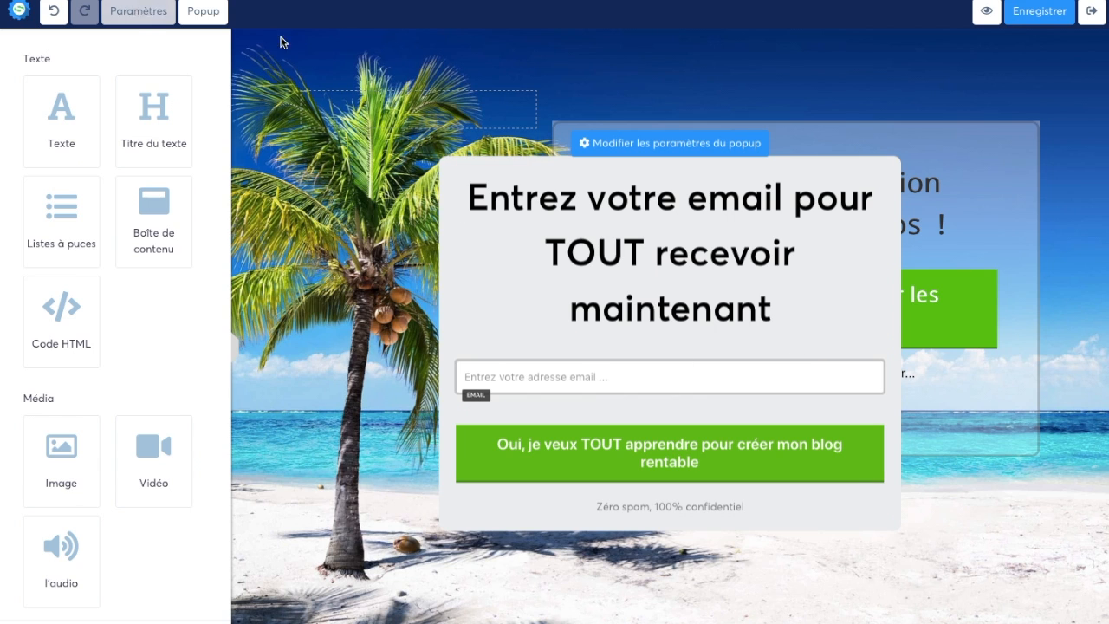
{"action": "left_click", "coordinate": [651, 255]}
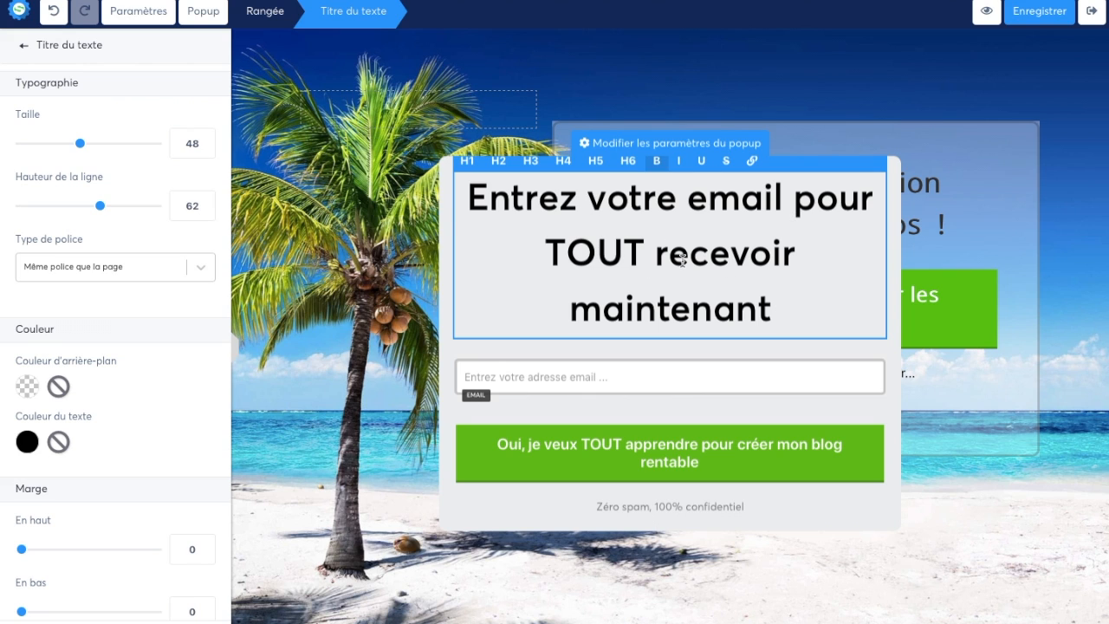
{"action": "double_click", "coordinate": [622, 254]}
{"action": "key", "text": "BackSpace"}
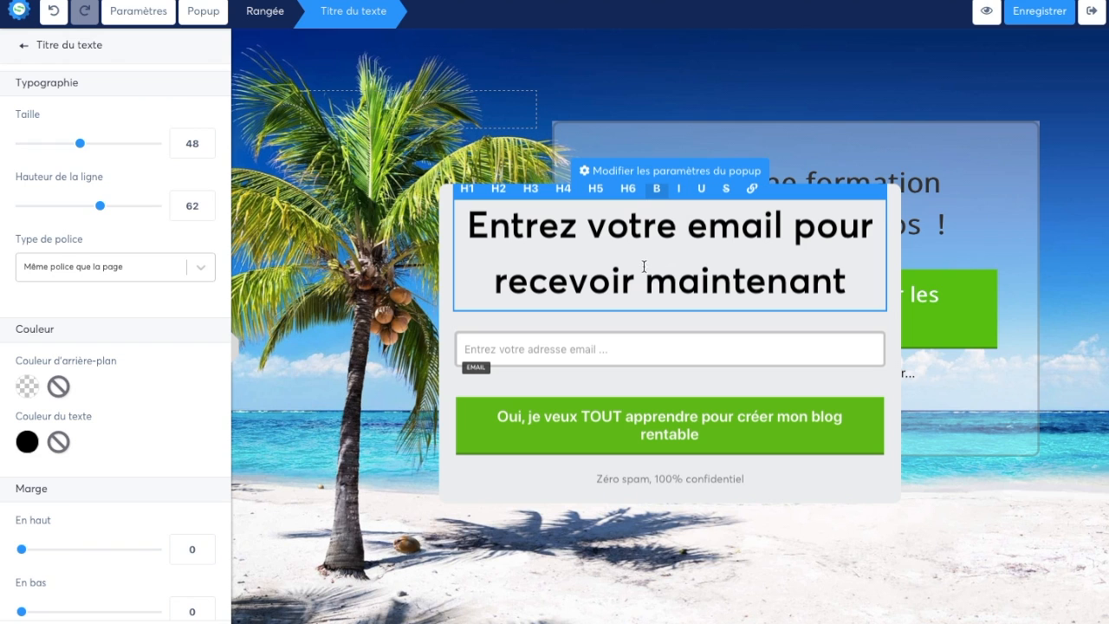
{"action": "type", "text": "la formation"}
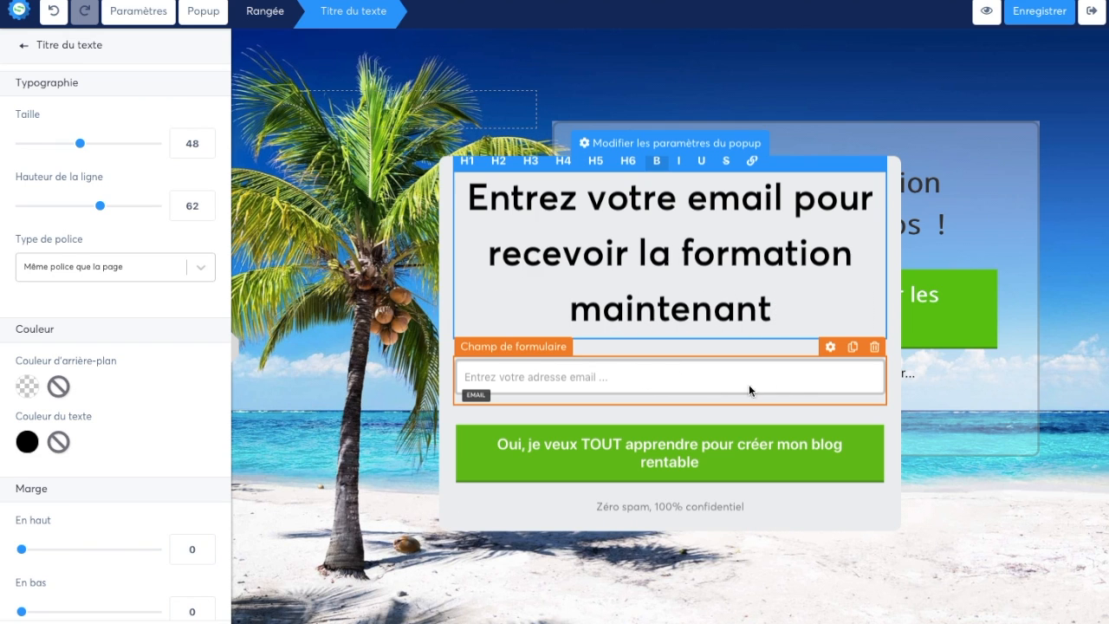
Set the default value of the popup's email field to "Tom email...".
{"action": "left_click", "coordinate": [825, 367]}
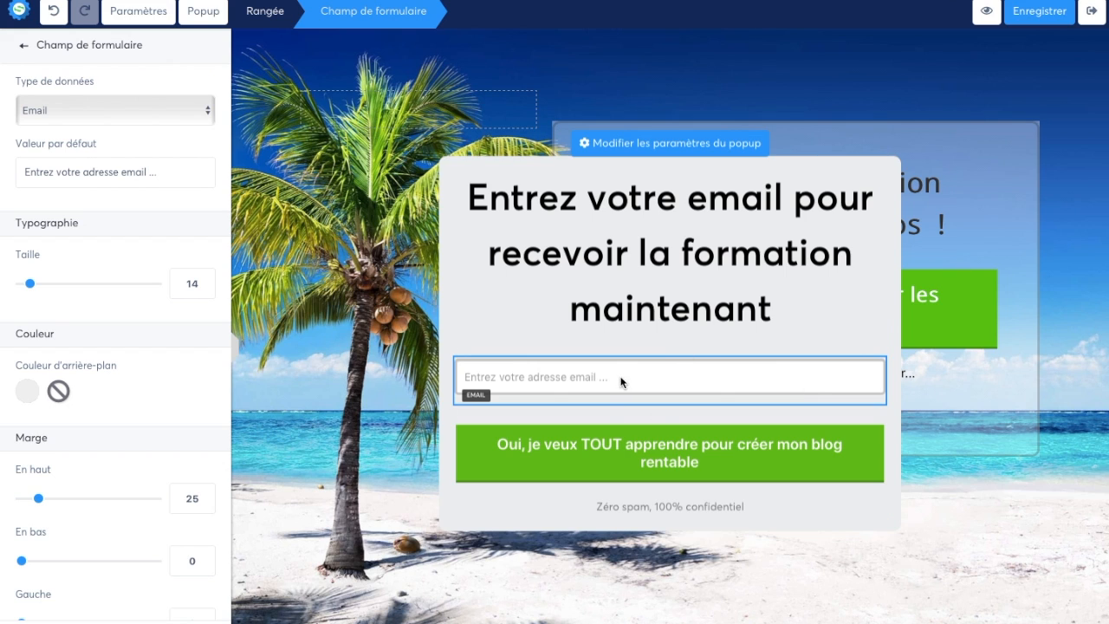
{"action": "triple_click", "coordinate": [156, 171]}
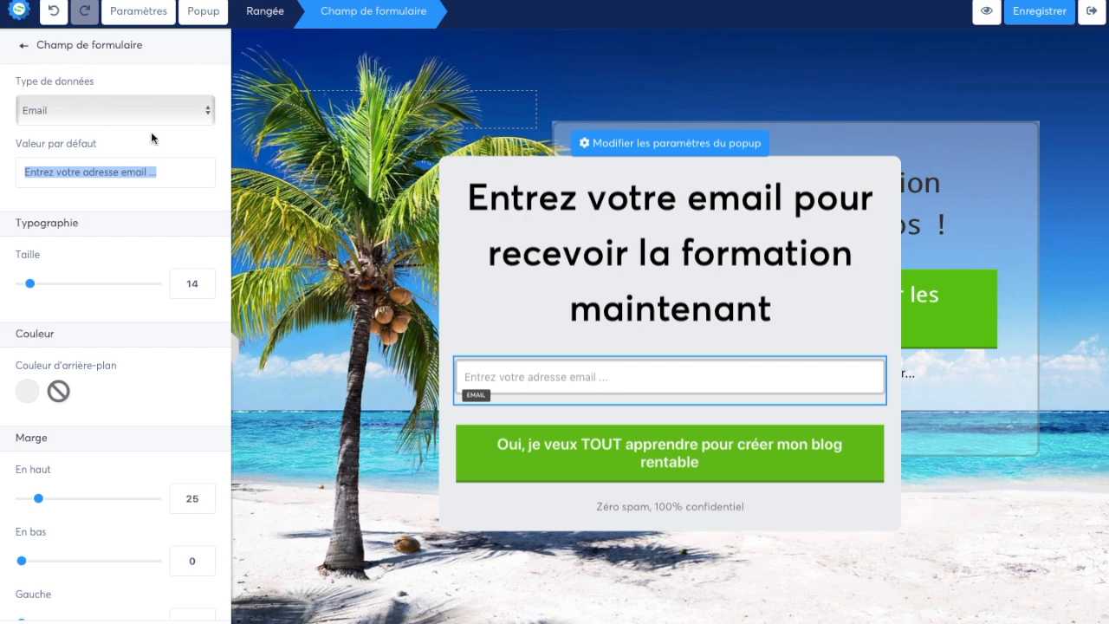
{"action": "type", "text": "Tom email"}
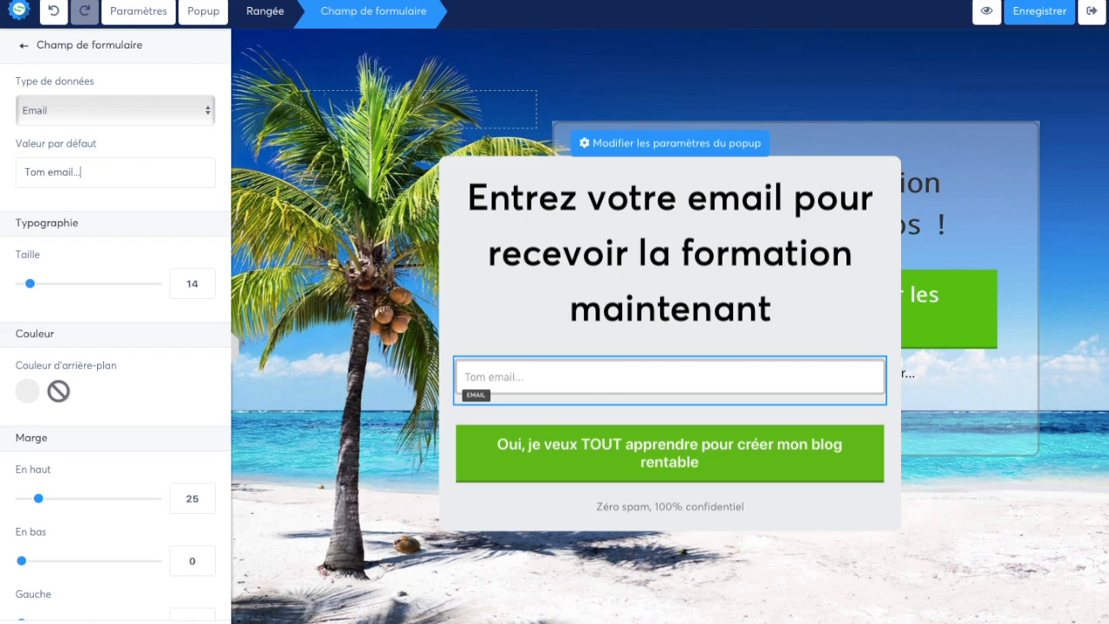
Examine the action options of the popup's green button and leave its settings without changing the action.
{"action": "left_click", "coordinate": [579, 459]}
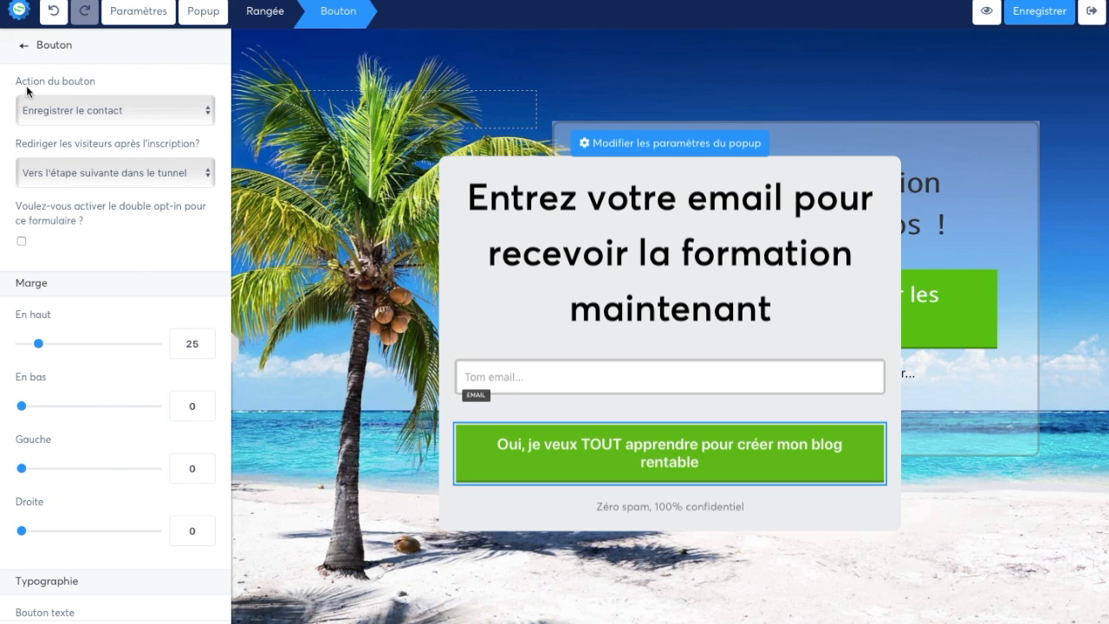
{"action": "left_click", "coordinate": [60, 111]}
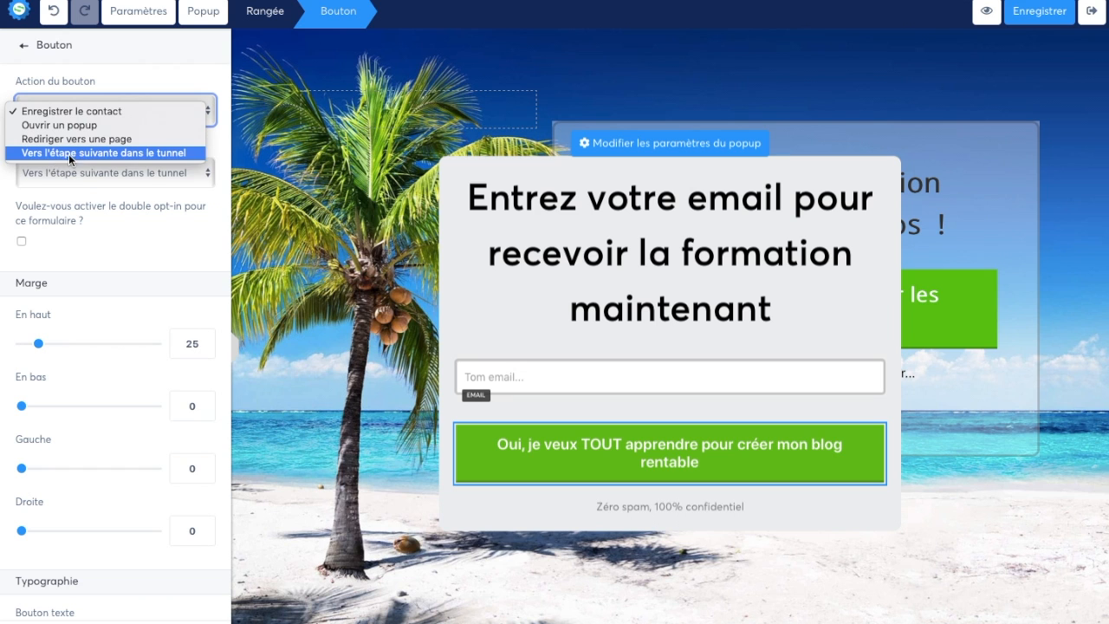
{"action": "left_click", "coordinate": [153, 75]}
{"action": "left_click", "coordinate": [22, 44]}
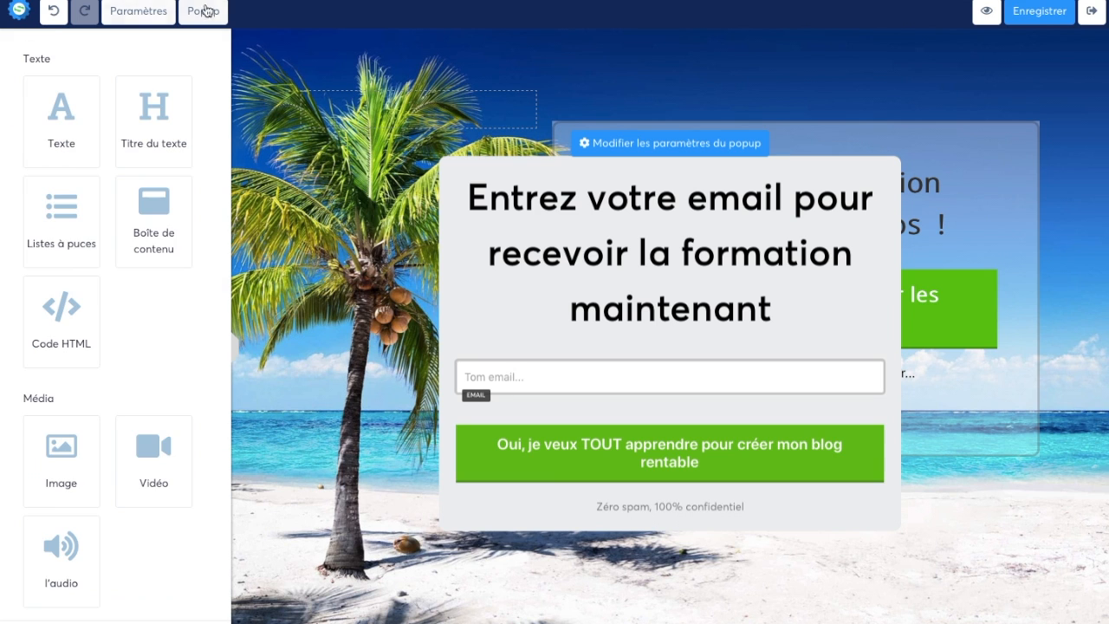
Add a new popup to the capture page from the popup list.
{"action": "left_click", "coordinate": [206, 11]}
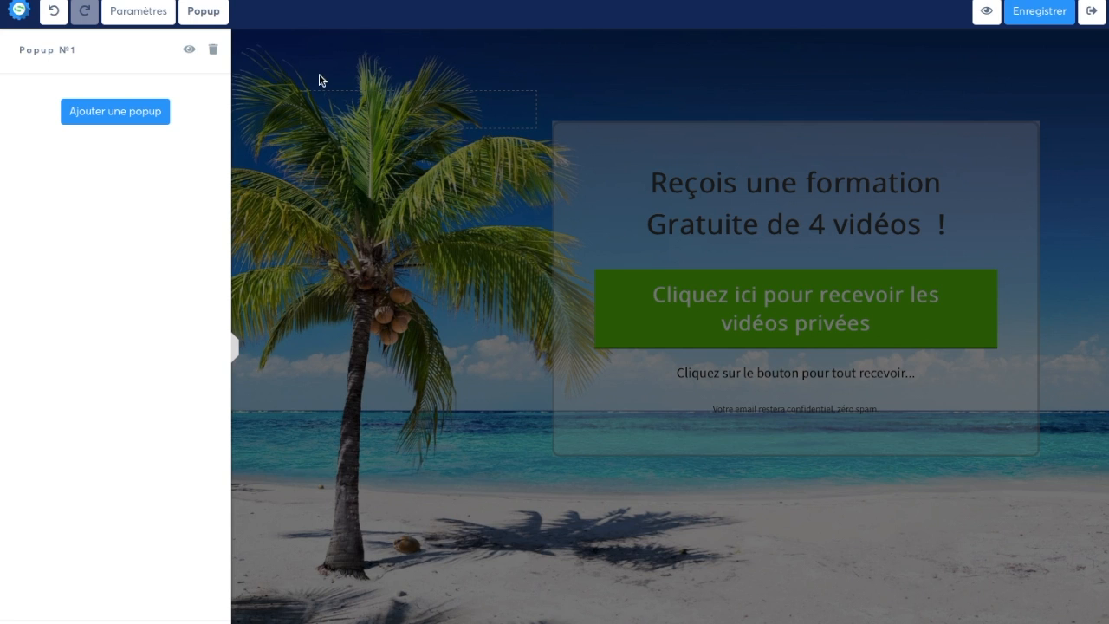
{"action": "left_click", "coordinate": [213, 52]}
{"action": "left_click", "coordinate": [139, 166]}
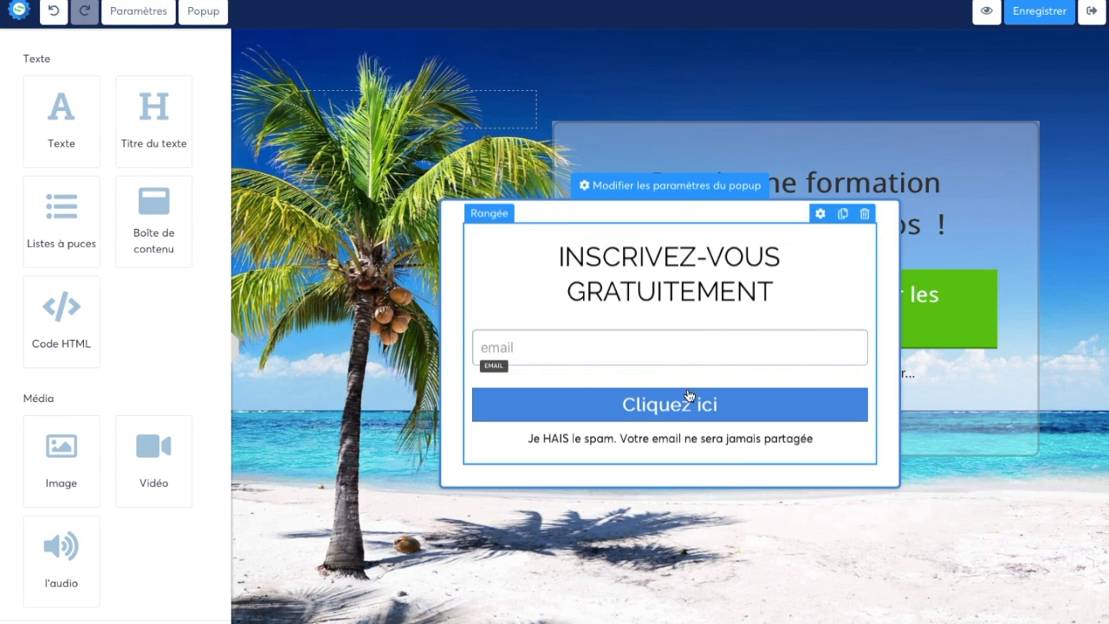
Set the new popup's close button display to ON and review its remaining settings.
{"action": "left_click", "coordinate": [651, 184]}
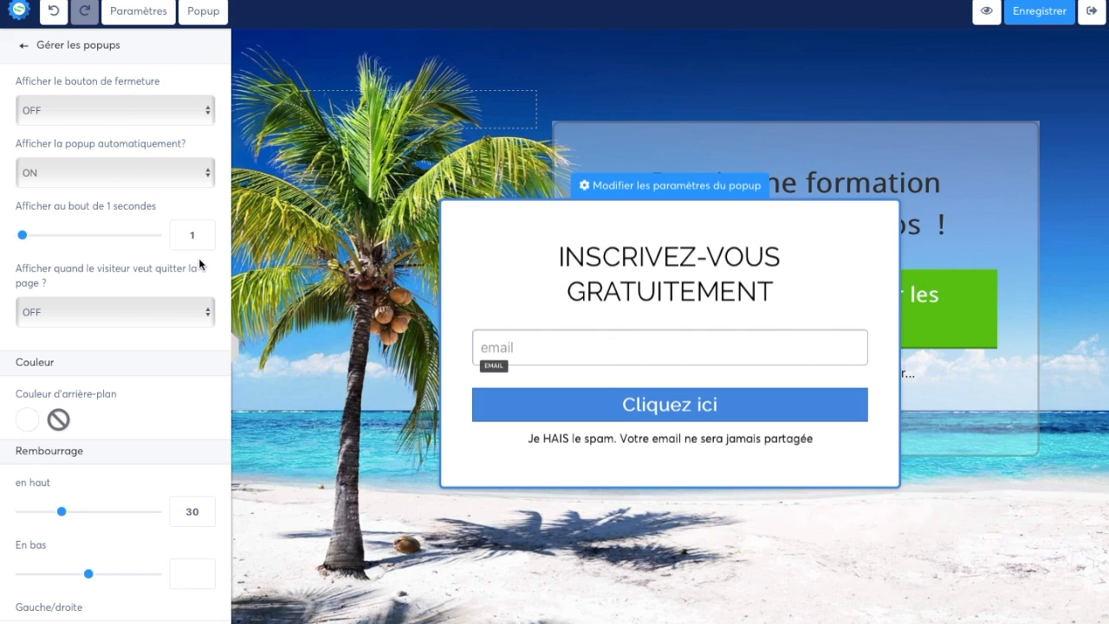
{"action": "left_click", "coordinate": [114, 117]}
{"action": "left_click", "coordinate": [111, 121]}
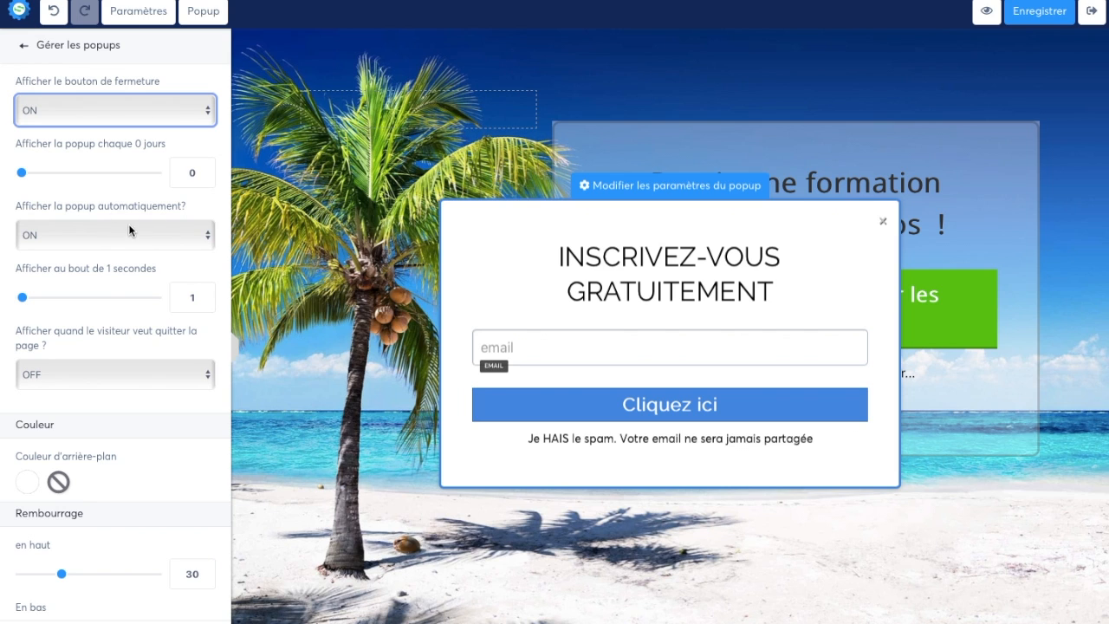
{"action": "scroll", "coordinate": [150, 342], "scroll_direction": "down", "scroll_amount": 1}
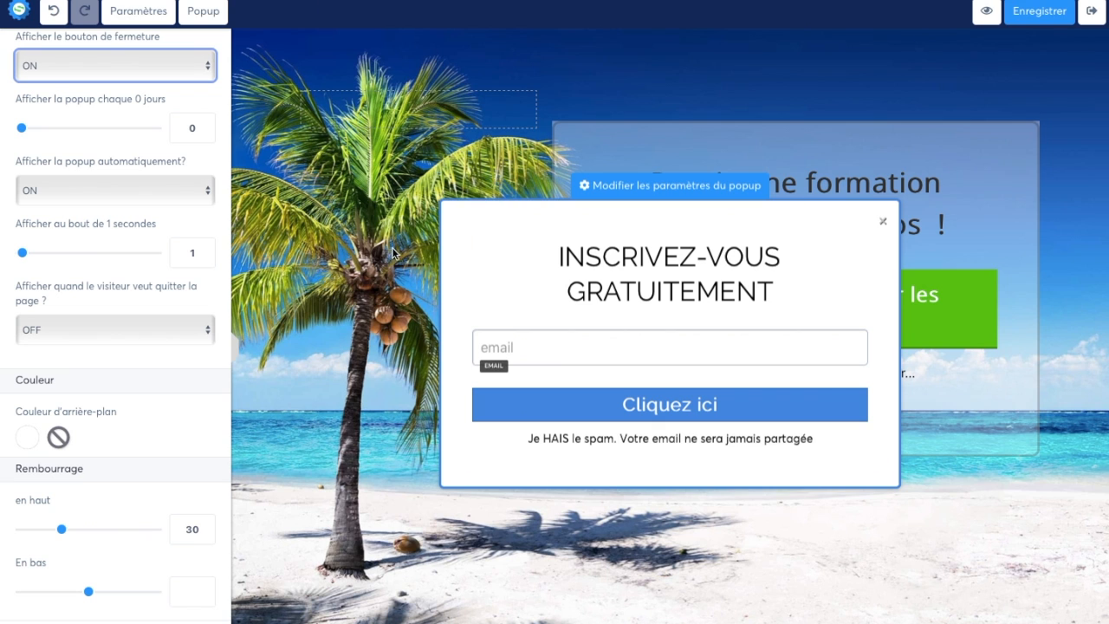
Delete the newly added popup from the capture page's popup list and return to the page elements.
{"action": "scroll", "coordinate": [149, 333], "scroll_direction": "down", "scroll_amount": 6}
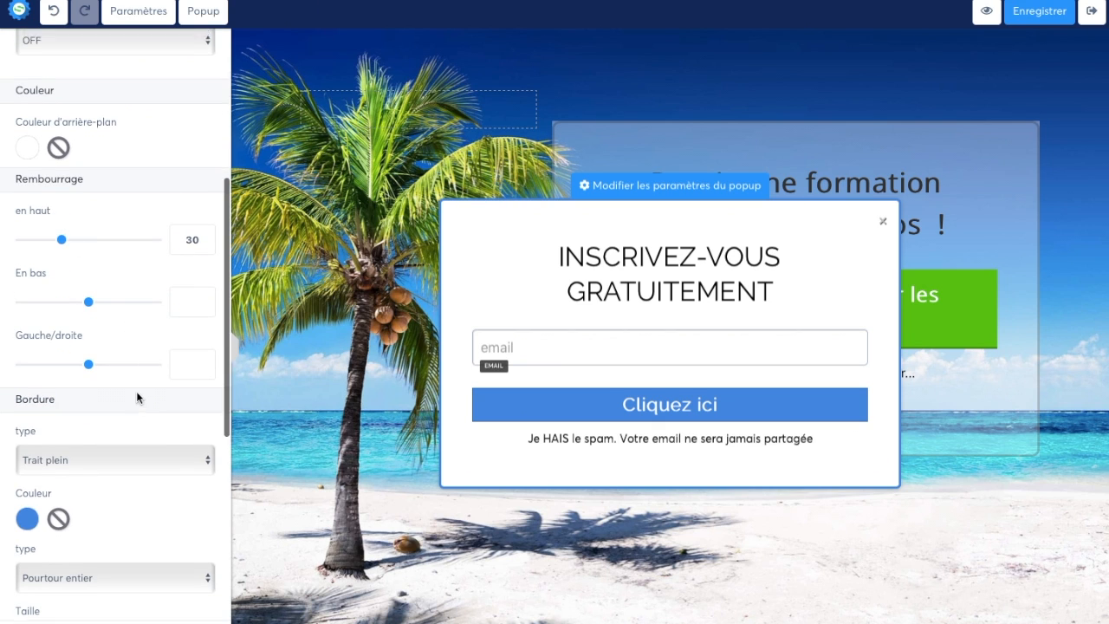
{"action": "scroll", "coordinate": [136, 391], "scroll_direction": "up", "scroll_amount": 7}
{"action": "left_click", "coordinate": [25, 45]}
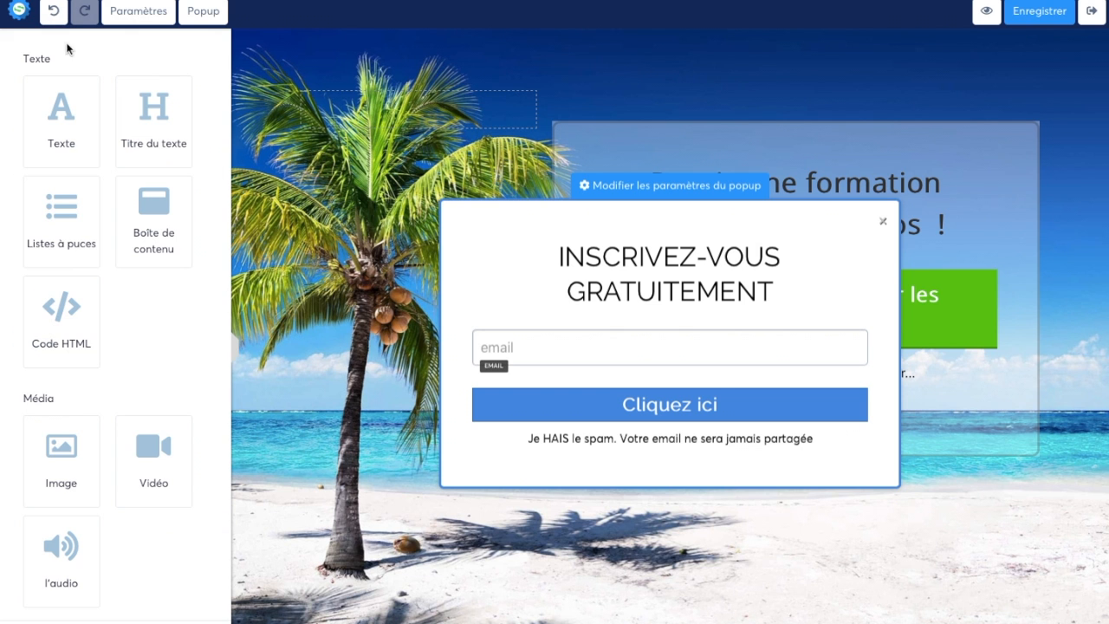
{"action": "left_click", "coordinate": [212, 12]}
{"action": "left_click", "coordinate": [210, 46]}
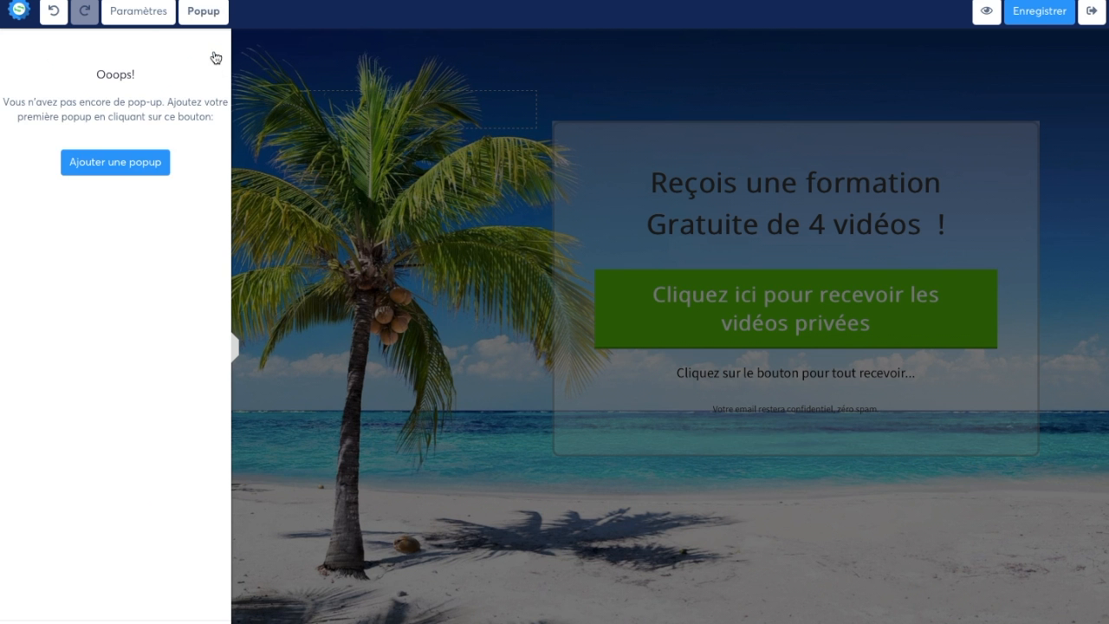
{"action": "left_click", "coordinate": [157, 21]}
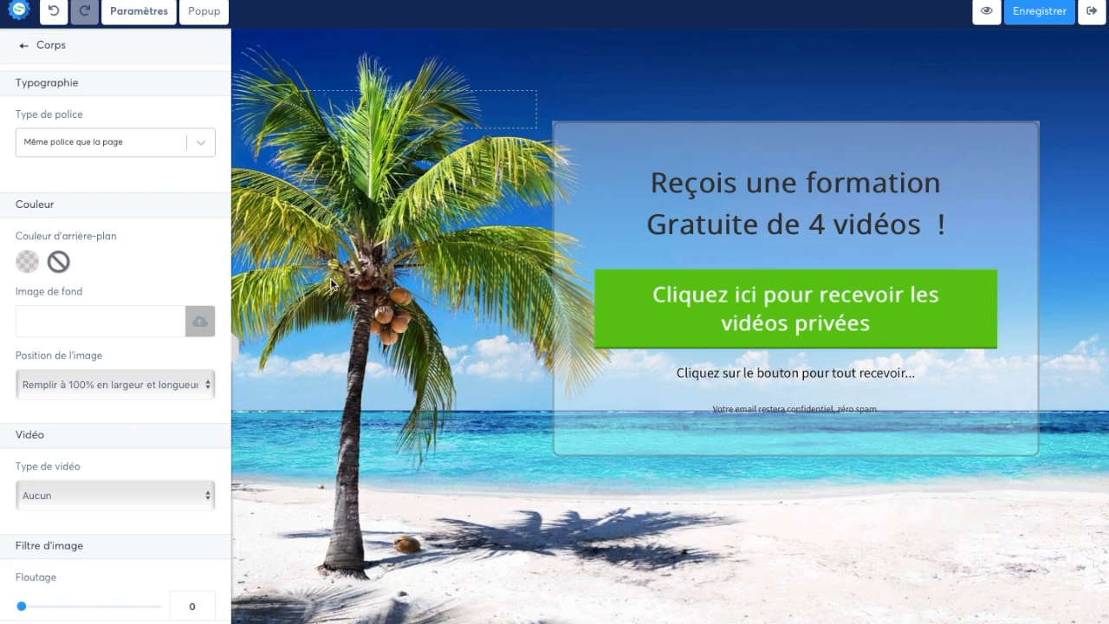
{"action": "left_click", "coordinate": [24, 48]}
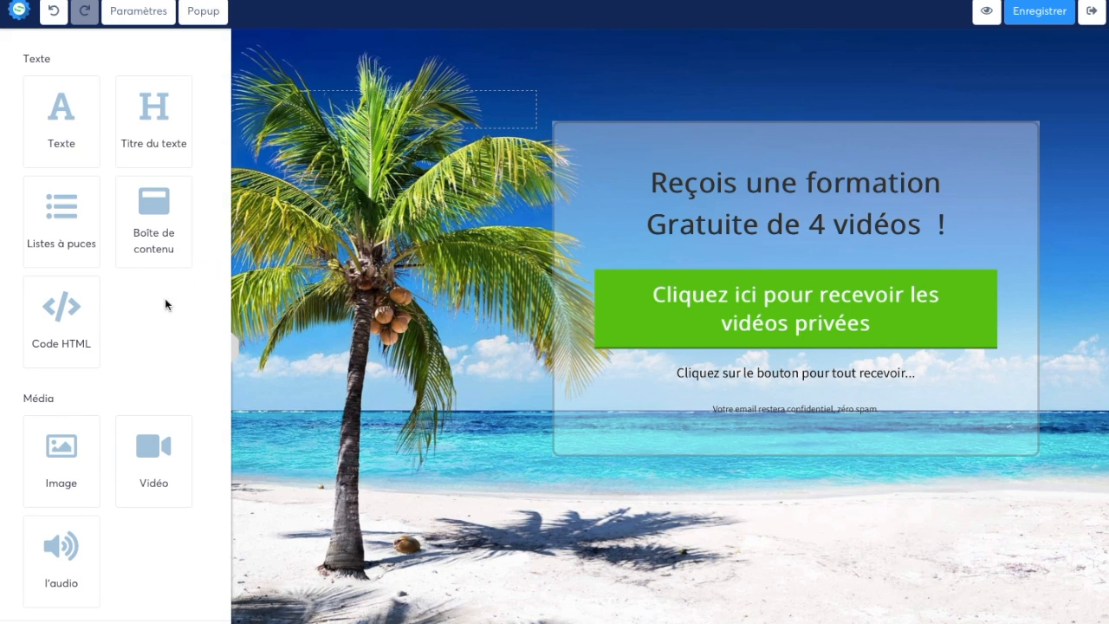
Add a form field inside the content box, between the headline and the green button.
{"action": "scroll", "coordinate": [163, 331], "scroll_direction": "down", "scroll_amount": 8}
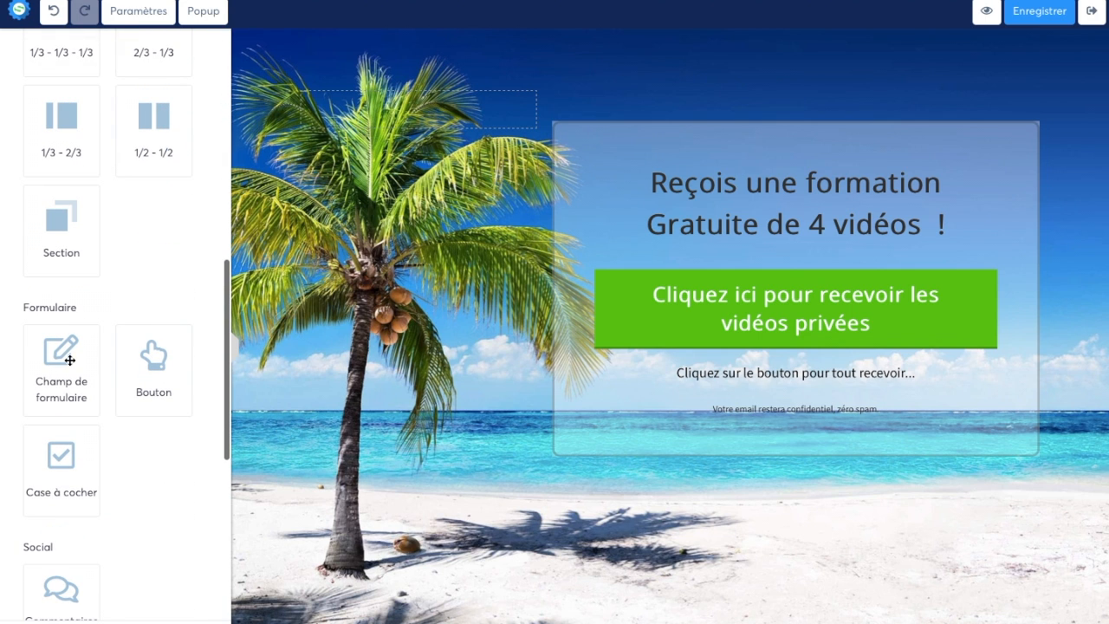
{"action": "left_click_drag", "start_coordinate": [57, 388], "coordinate": [681, 267]}
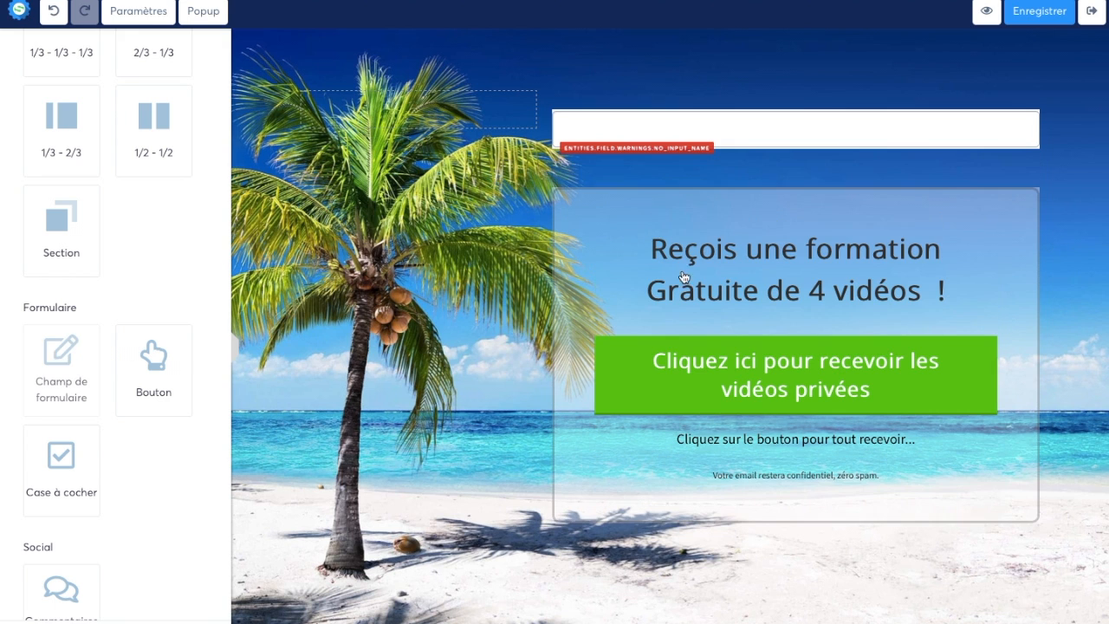
{"action": "left_click_drag", "start_coordinate": [715, 165], "coordinate": [718, 316]}
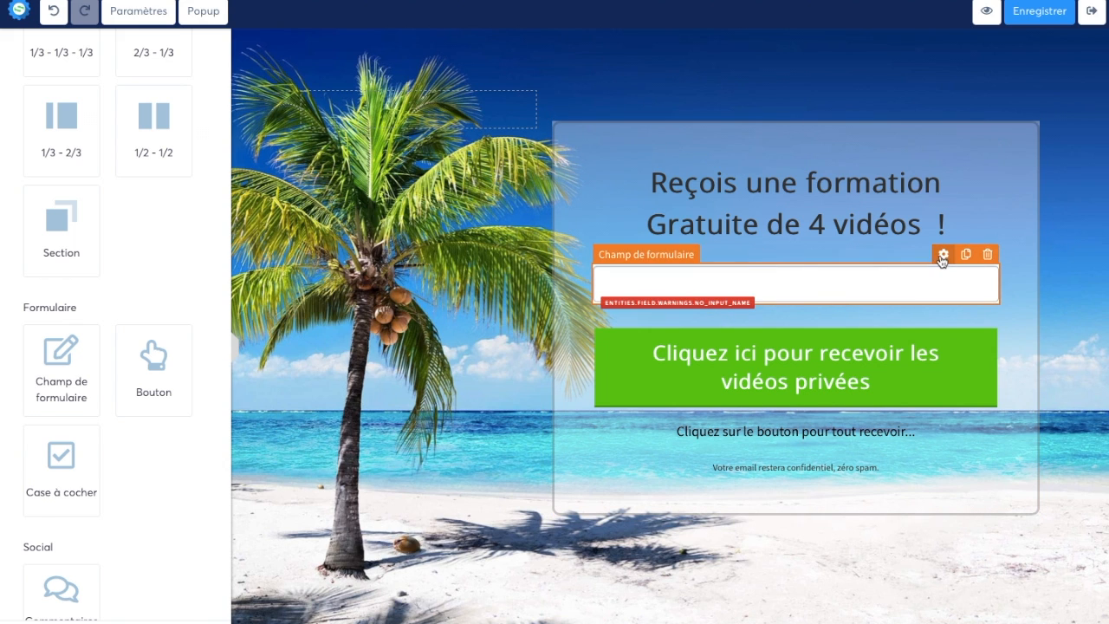
Set the new form field's data type to Prénom and its default value to "Ton prénom".
{"action": "left_click", "coordinate": [943, 254]}
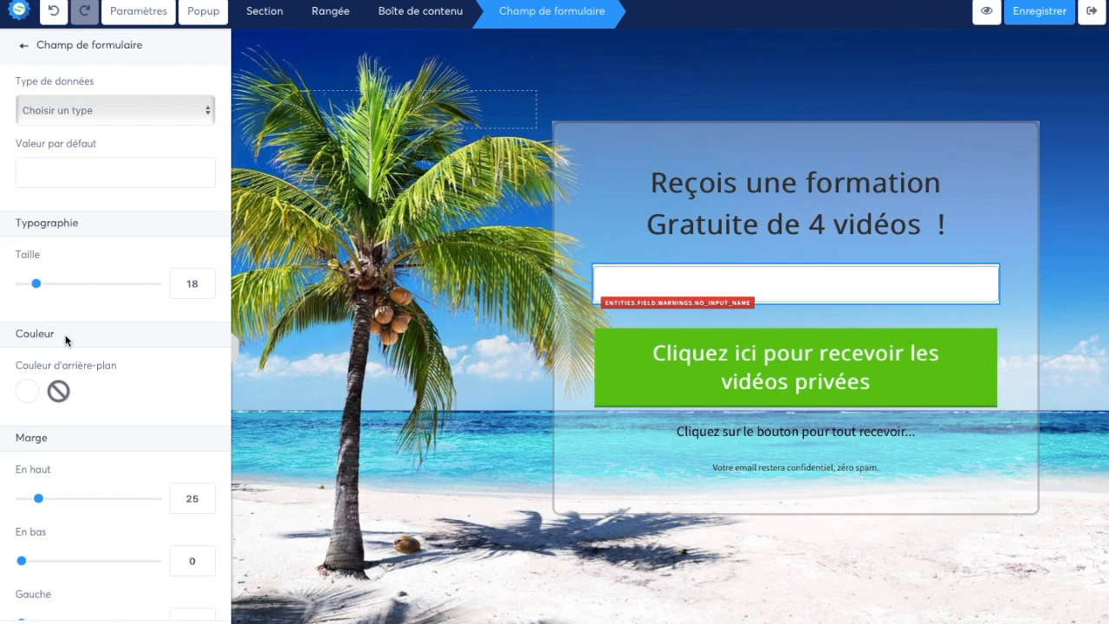
{"action": "left_click", "coordinate": [130, 108]}
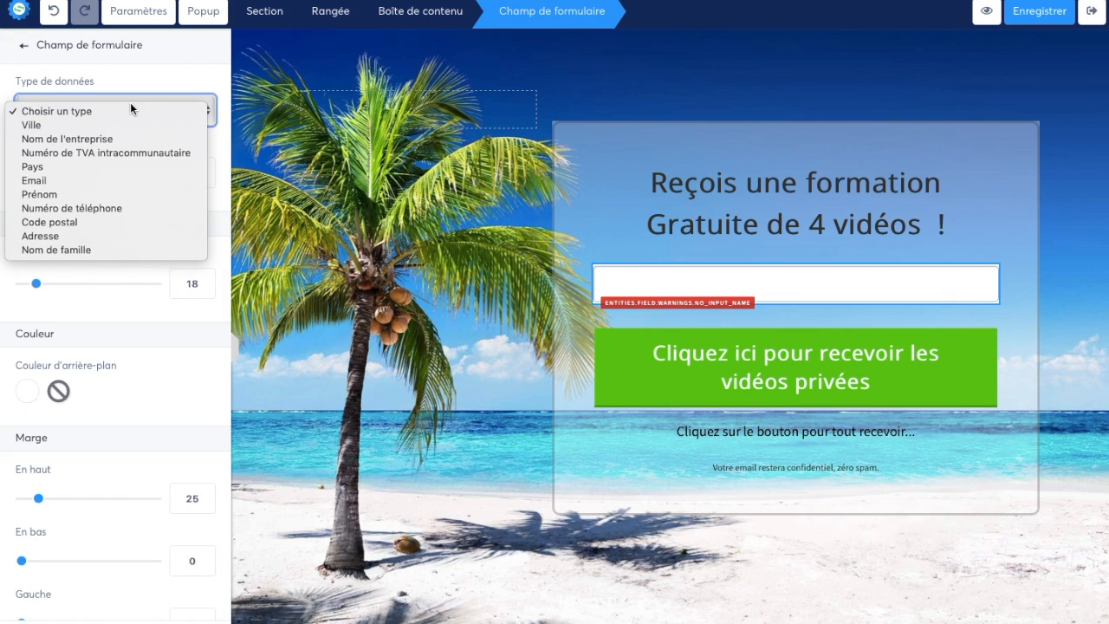
{"action": "left_click", "coordinate": [116, 195]}
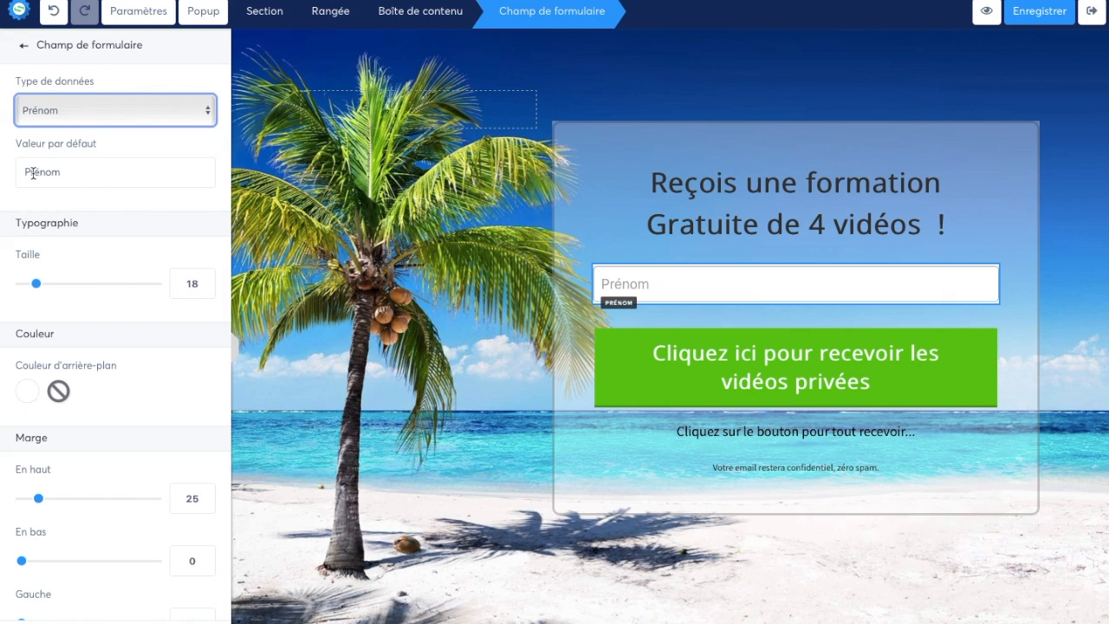
{"action": "left_click", "coordinate": [28, 171]}
{"action": "key", "text": "BackSpace"}
{"action": "type", "text": "Ton p"}
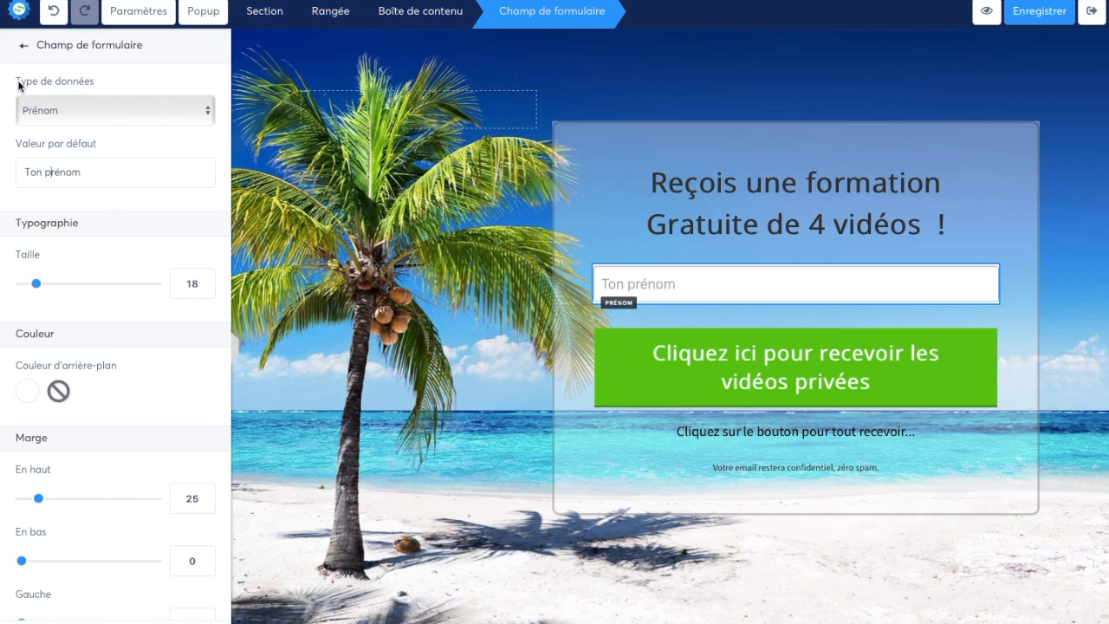
{"action": "left_click", "coordinate": [23, 48]}
Add a second form field between the first-name field and the green button.
{"action": "scroll", "coordinate": [121, 370], "scroll_direction": "down", "scroll_amount": 6}
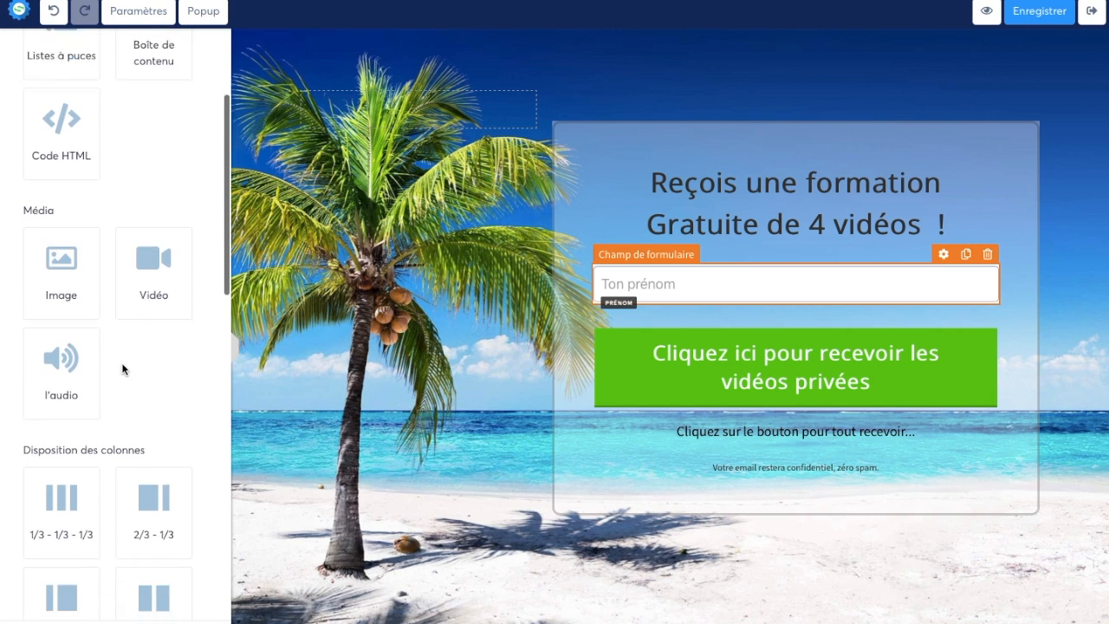
{"action": "scroll", "coordinate": [122, 370], "scroll_direction": "down", "scroll_amount": 3}
{"action": "left_click_drag", "start_coordinate": [64, 259], "coordinate": [691, 294]}
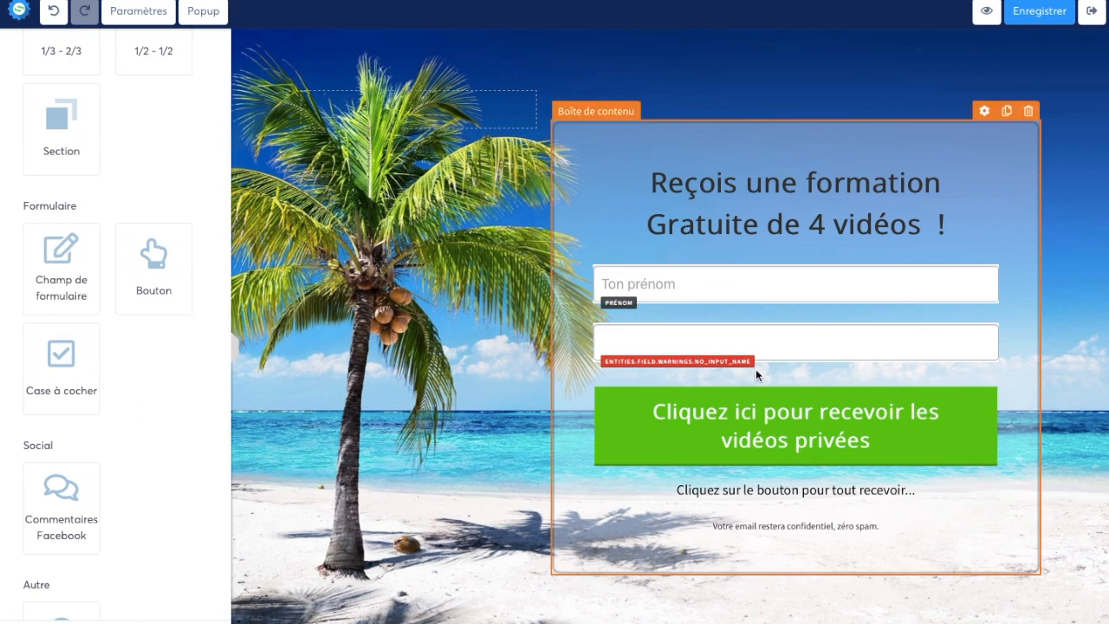
Set the second form field's data type to Email and its default value to "Ton email".
{"action": "left_click", "coordinate": [949, 327]}
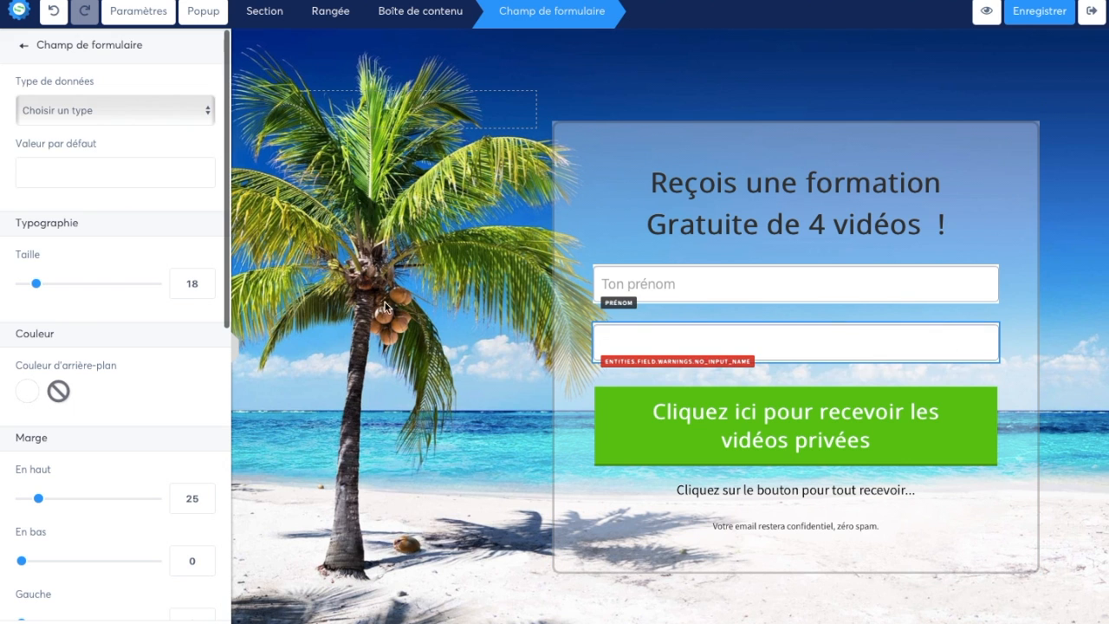
{"action": "left_click", "coordinate": [151, 100]}
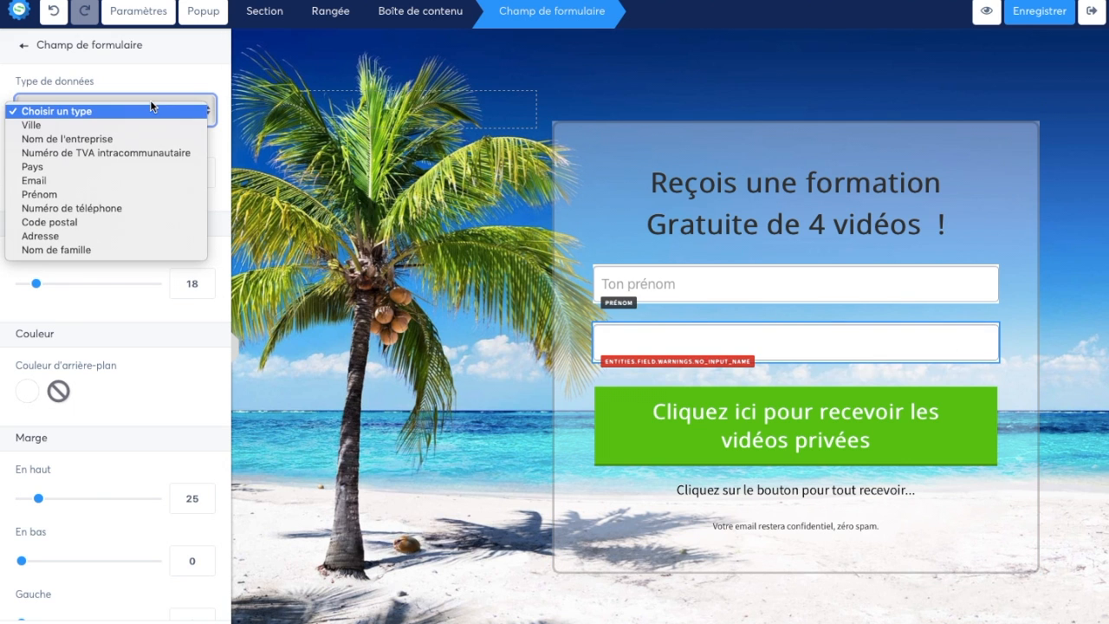
{"action": "left_click", "coordinate": [91, 180]}
{"action": "left_click", "coordinate": [28, 170]}
{"action": "key", "text": "BackSpace"}
{"action": "type", "text": "Ton email"}
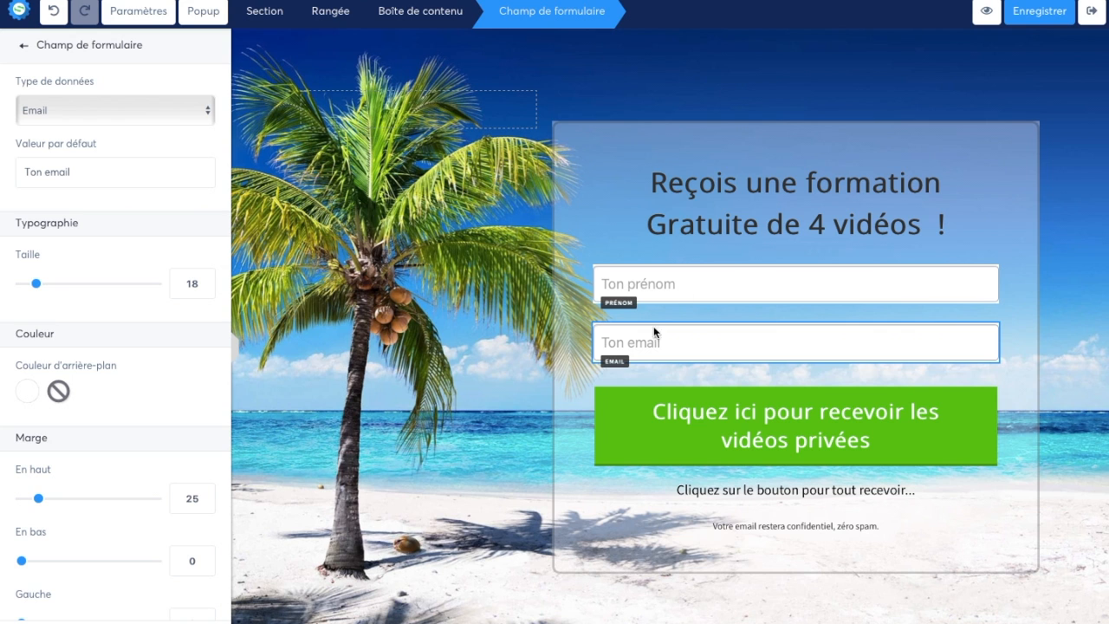
Set the green button's action to "Enregistrer le contact".
{"action": "left_click", "coordinate": [713, 422]}
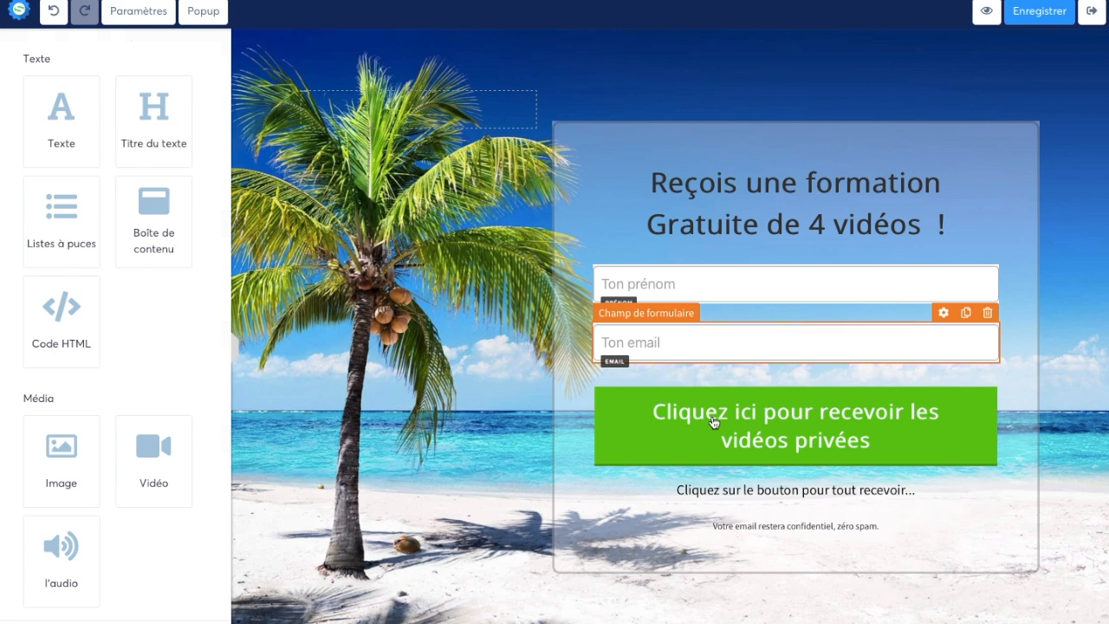
{"action": "left_click", "coordinate": [838, 420]}
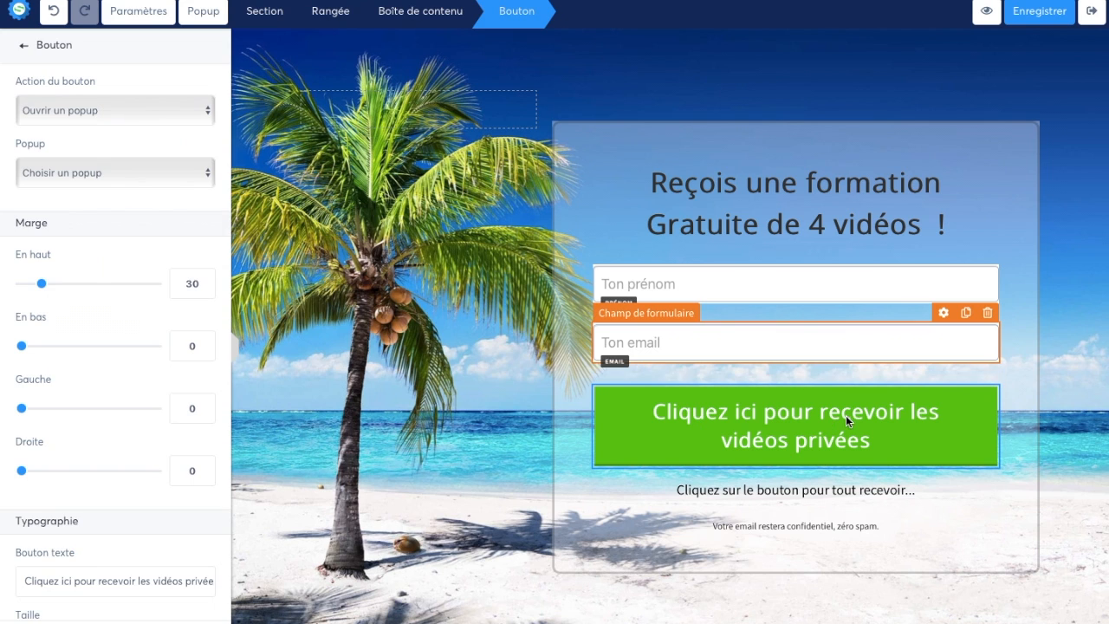
{"action": "left_click", "coordinate": [78, 111]}
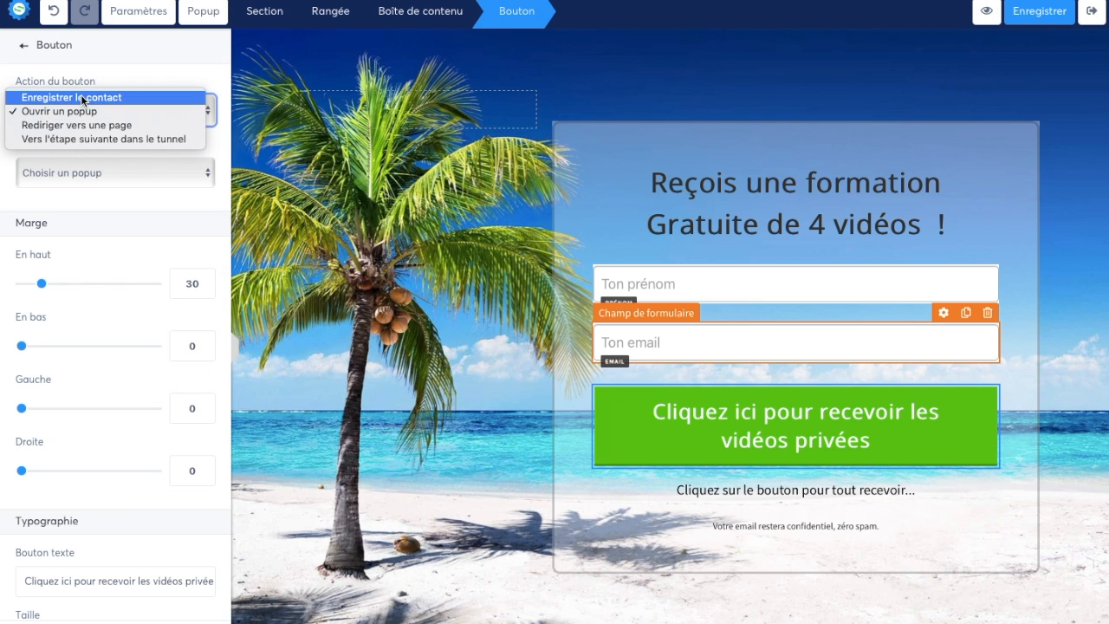
{"action": "left_click", "coordinate": [83, 100]}
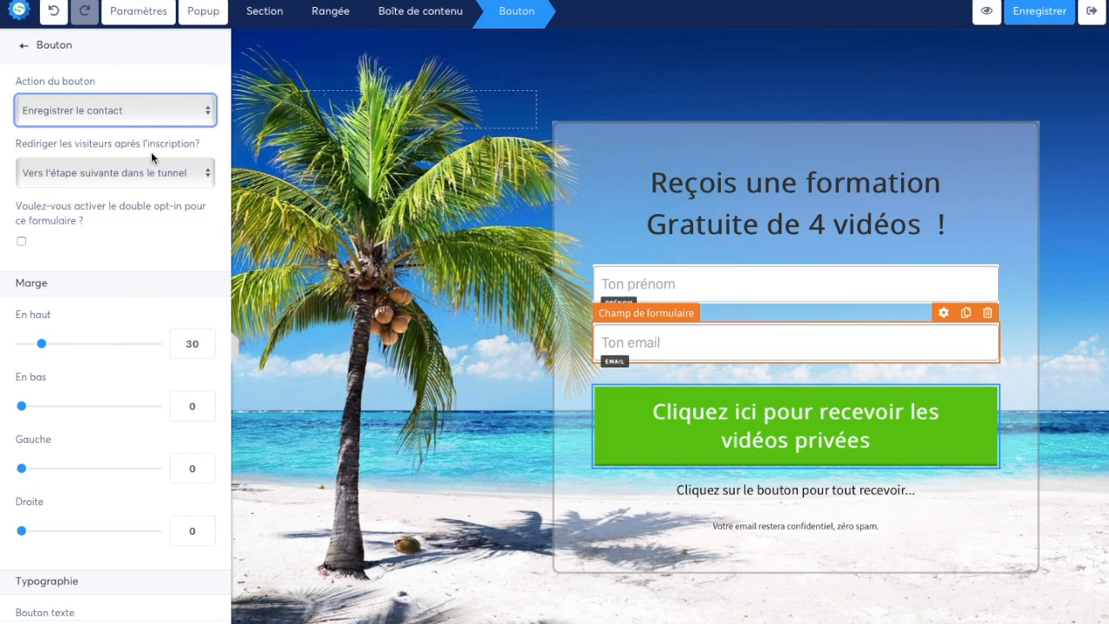
Try the custom URL option for the button's post-signup redirect and switch it back to the next funnel step.
{"action": "left_click", "coordinate": [147, 173]}
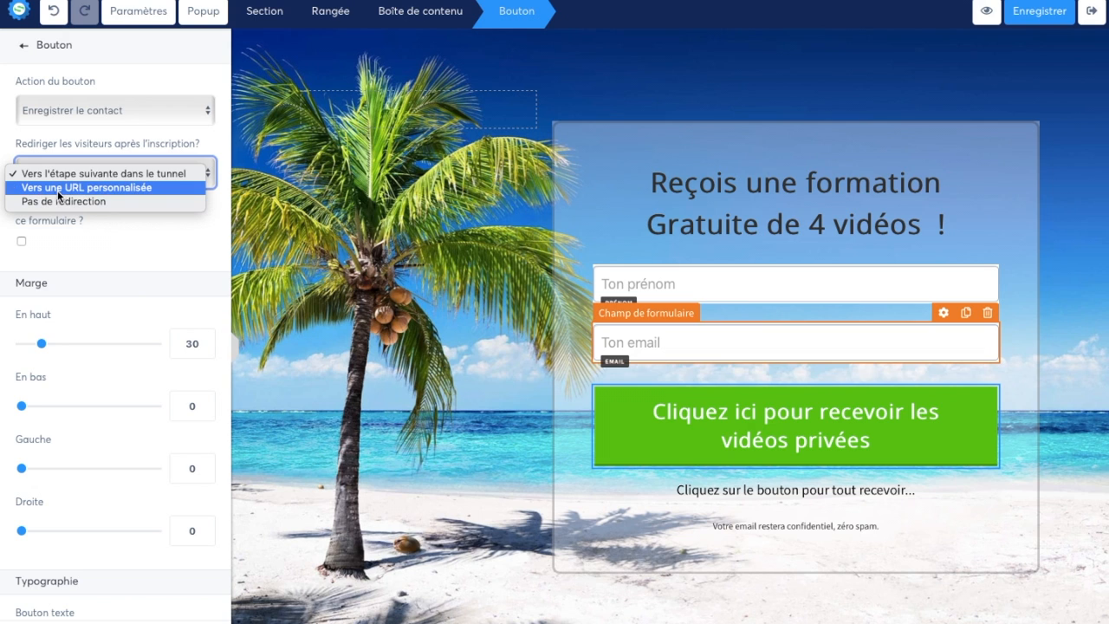
{"action": "left_click", "coordinate": [66, 194]}
{"action": "left_click", "coordinate": [97, 239]}
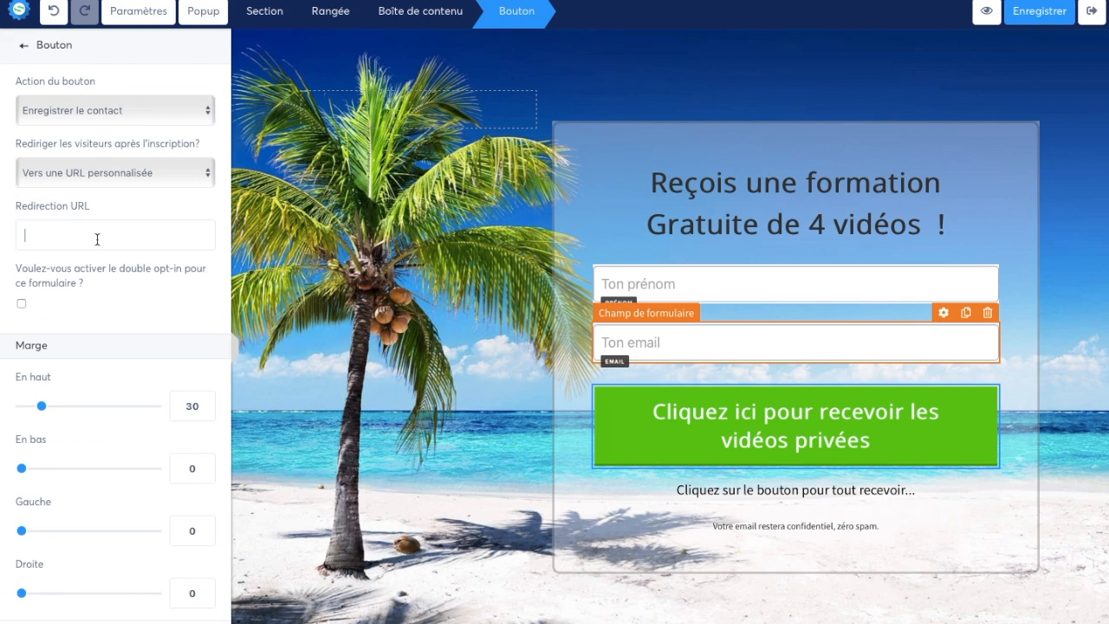
{"action": "left_click", "coordinate": [136, 178]}
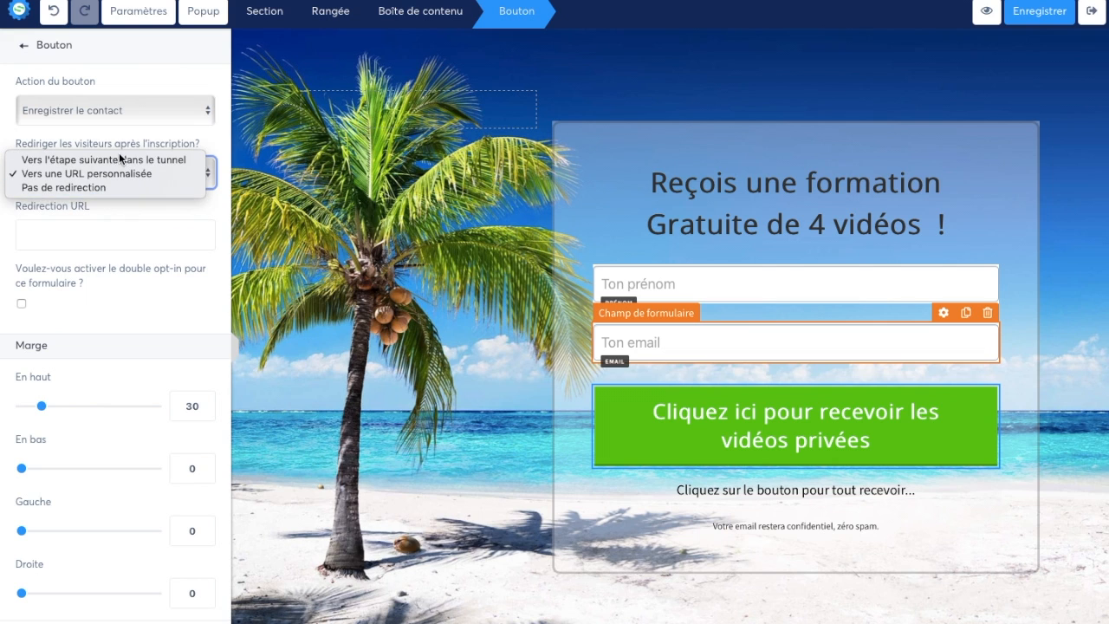
{"action": "left_click", "coordinate": [117, 161]}
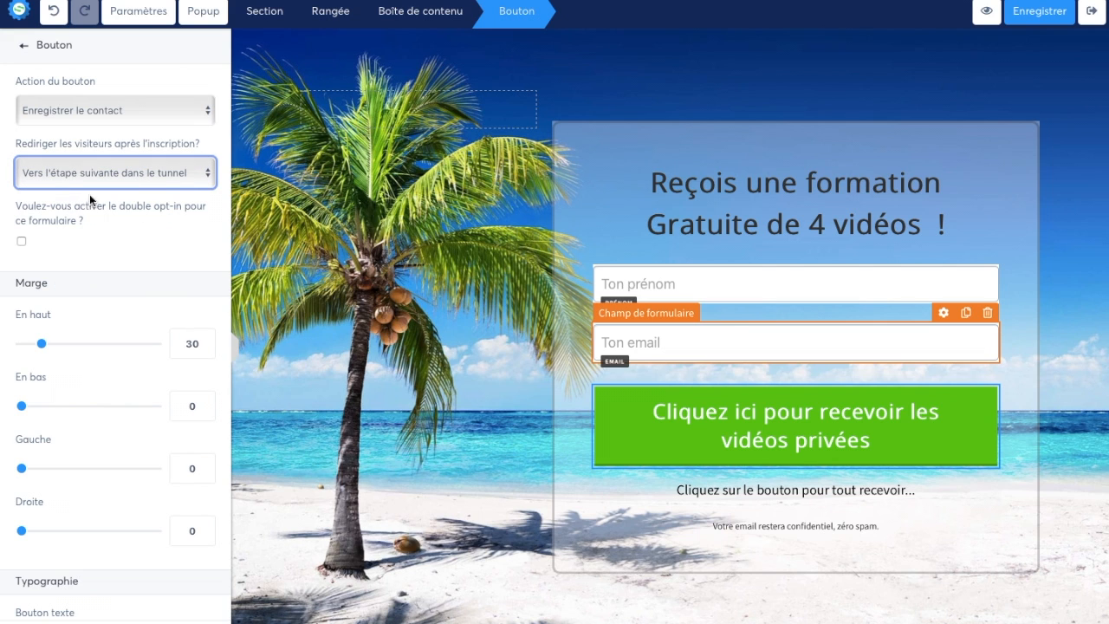
Review the green button's double opt-in and margin settings and the two text lines beneath the button.
{"action": "scroll", "coordinate": [131, 261], "scroll_direction": "down", "scroll_amount": 1}
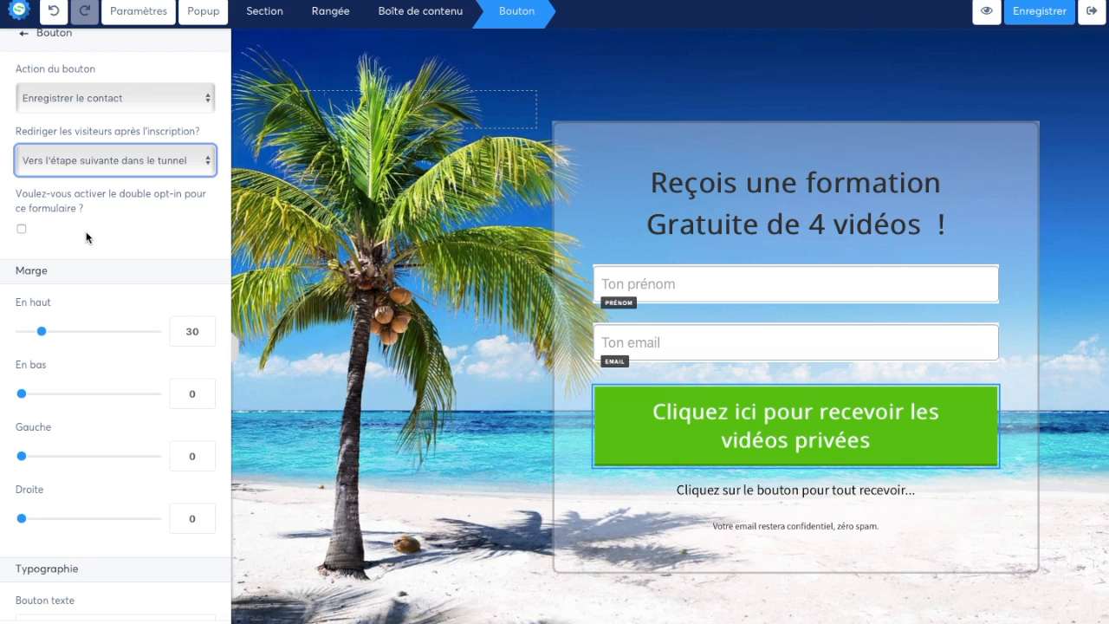
{"action": "left_click", "coordinate": [22, 230]}
{"action": "scroll", "coordinate": [139, 286], "scroll_direction": "down", "scroll_amount": 3}
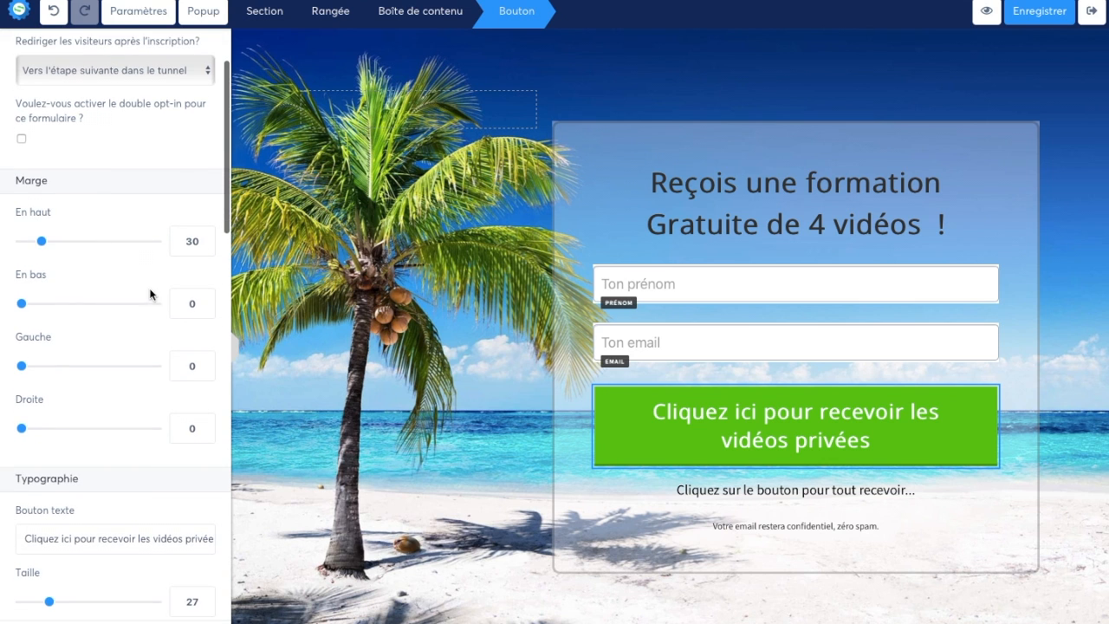
{"action": "left_click", "coordinate": [804, 497]}
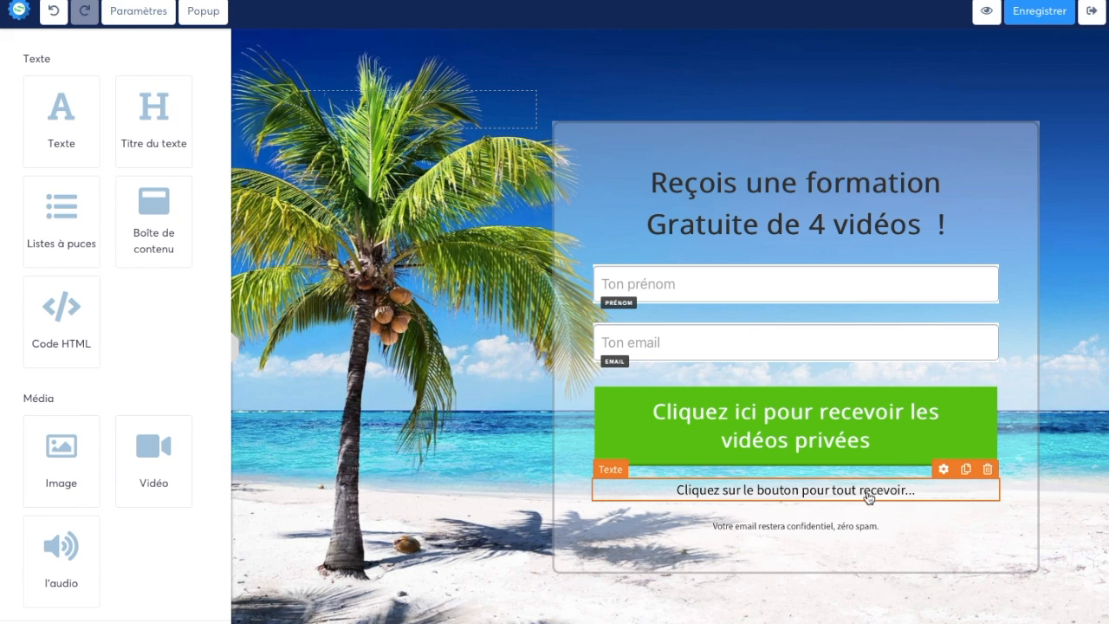
{"action": "left_click", "coordinate": [783, 544]}
{"action": "left_click", "coordinate": [762, 530]}
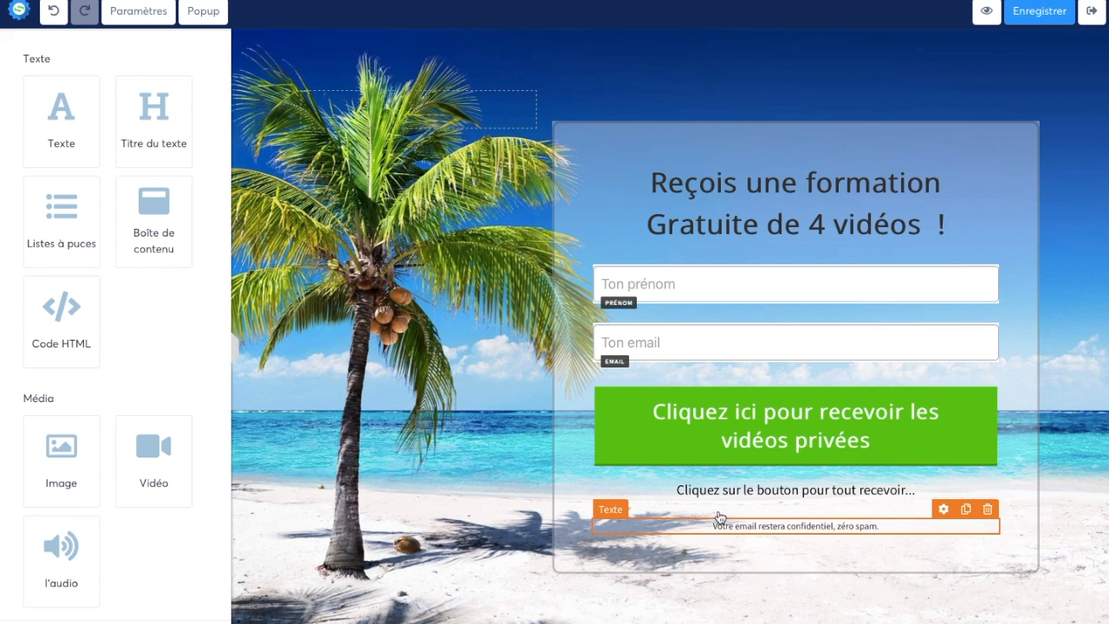
{"action": "left_click", "coordinate": [801, 520]}
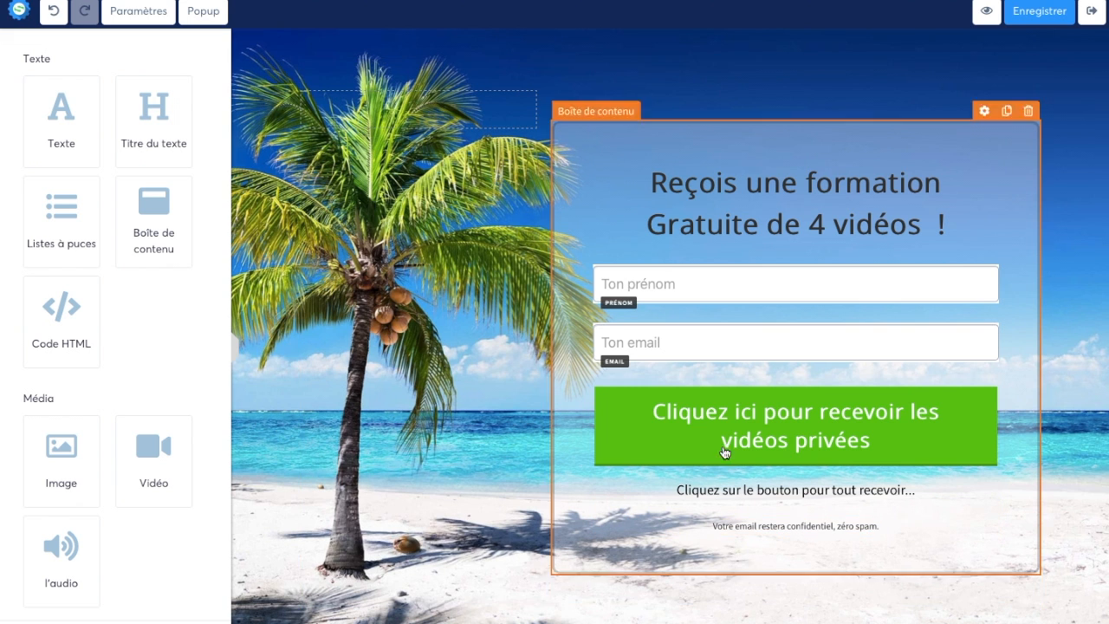
Add a consent checkbox between the email field and the green button.
{"action": "scroll", "coordinate": [98, 353], "scroll_direction": "down", "scroll_amount": 3}
{"action": "scroll", "coordinate": [98, 352], "scroll_direction": "down", "scroll_amount": 4}
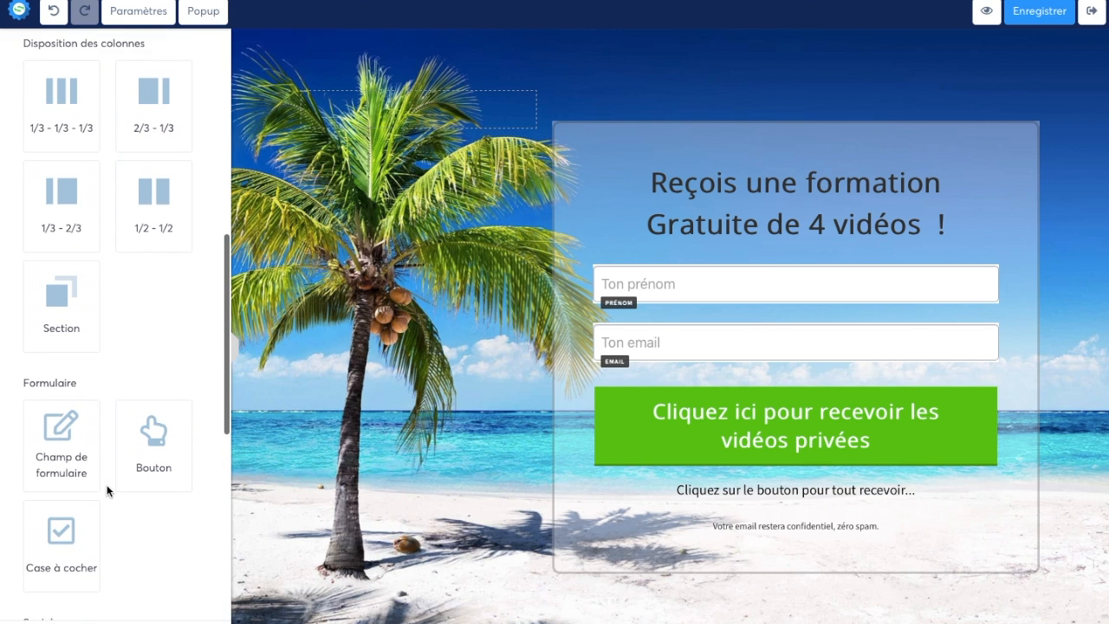
{"action": "scroll", "coordinate": [107, 484], "scroll_direction": "down", "scroll_amount": 2}
{"action": "left_click_drag", "start_coordinate": [58, 392], "coordinate": [638, 355]}
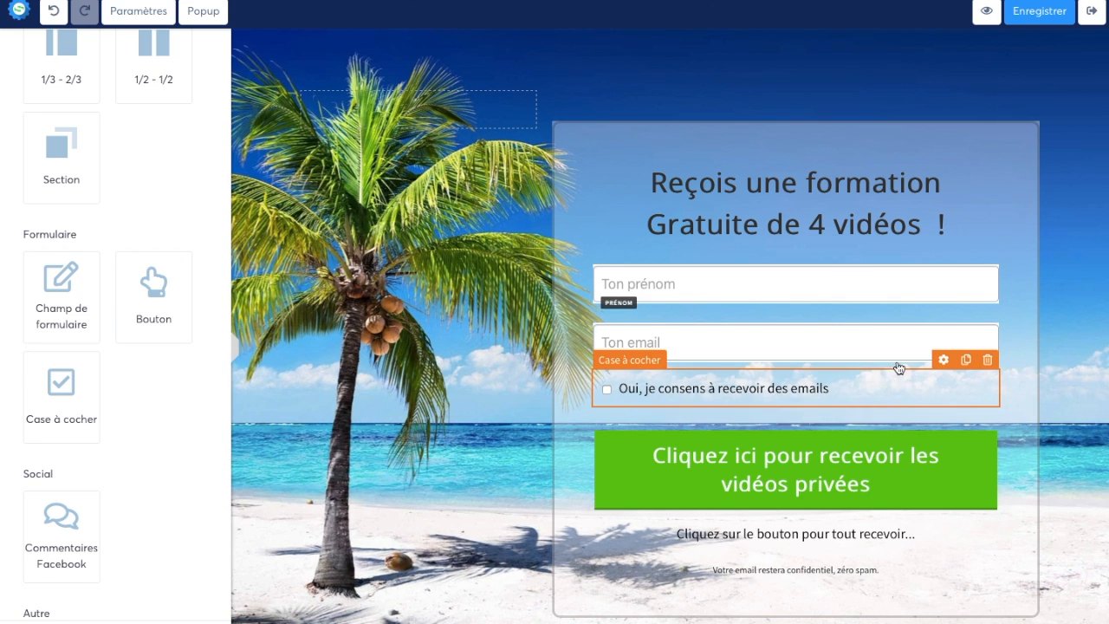
Review the consent checkbox's text, error text, typography and padding settings.
{"action": "left_click", "coordinate": [943, 360]}
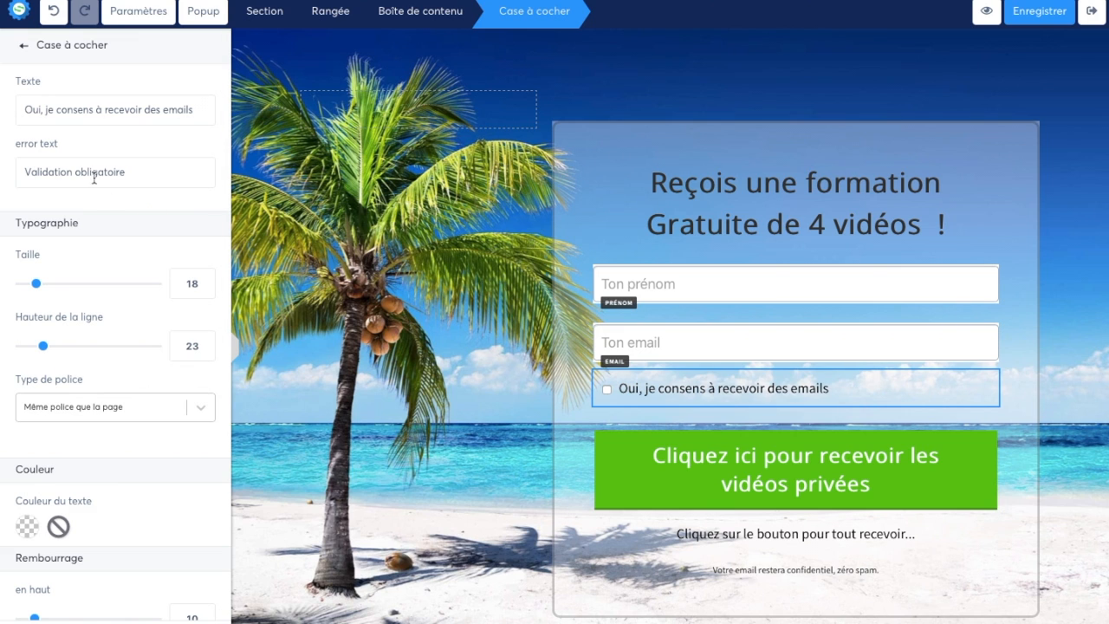
{"action": "scroll", "coordinate": [148, 242], "scroll_direction": "down", "scroll_amount": 2}
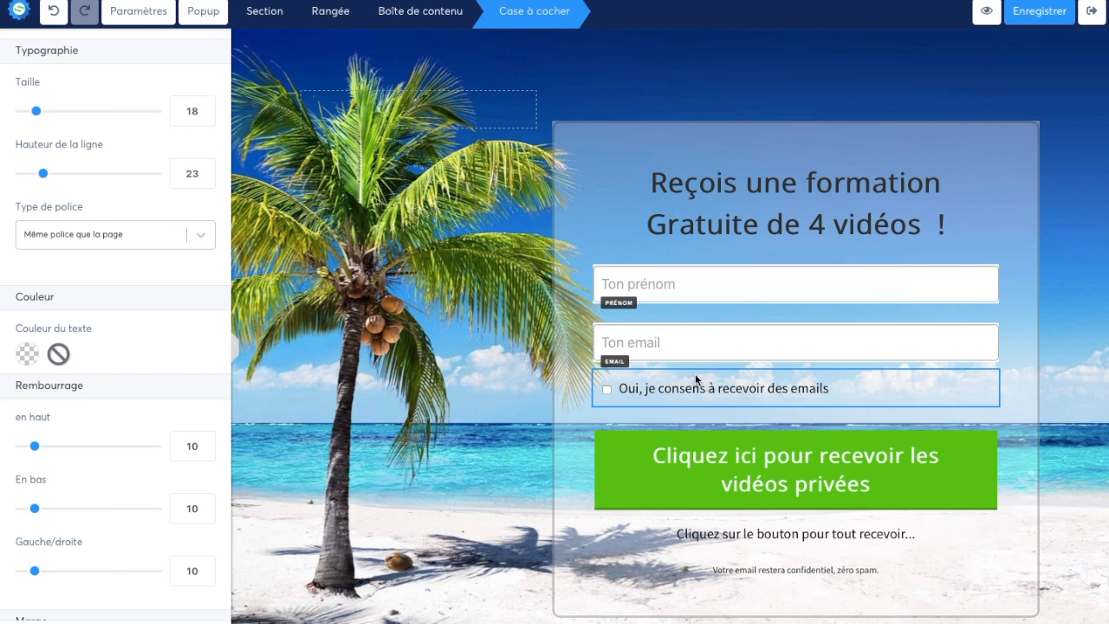
{"action": "left_click", "coordinate": [572, 403]}
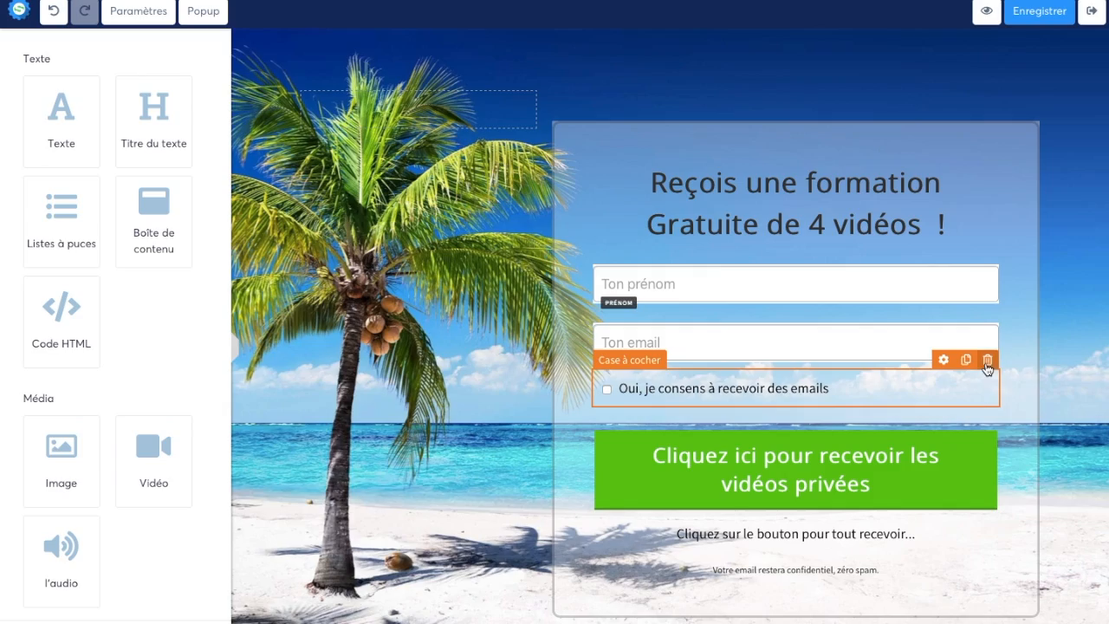
Delete the consent checkbox between the email field and the green button.
{"action": "left_click", "coordinate": [988, 360]}
{"action": "left_click", "coordinate": [694, 335]}
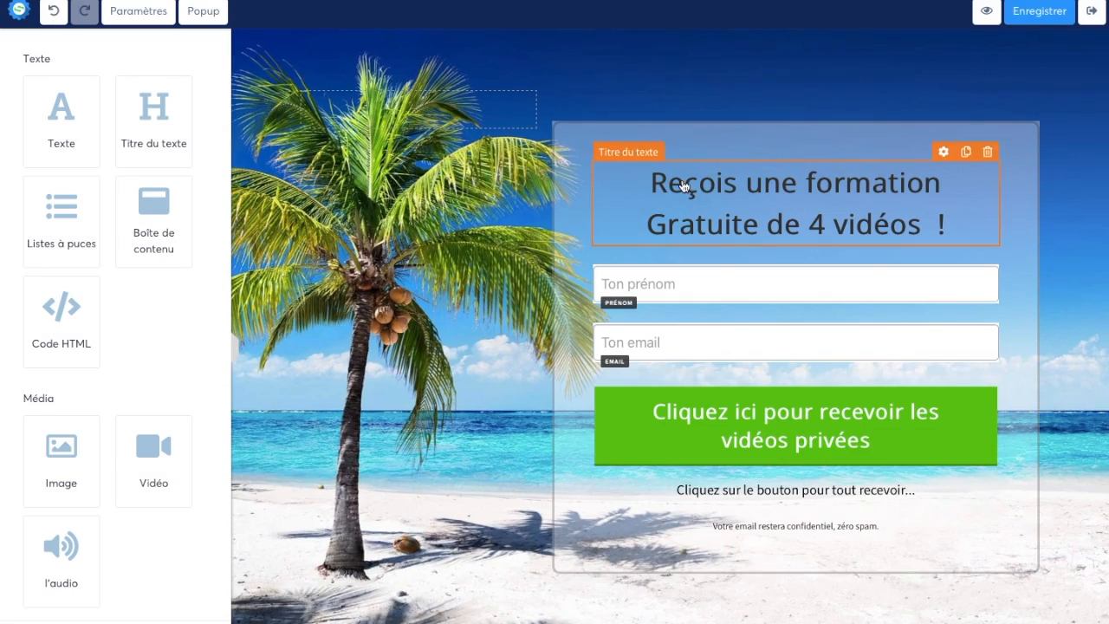
Examine the row's two-column split on the full-width page and the column layout elements available for it.
{"action": "left_click", "coordinate": [235, 348]}
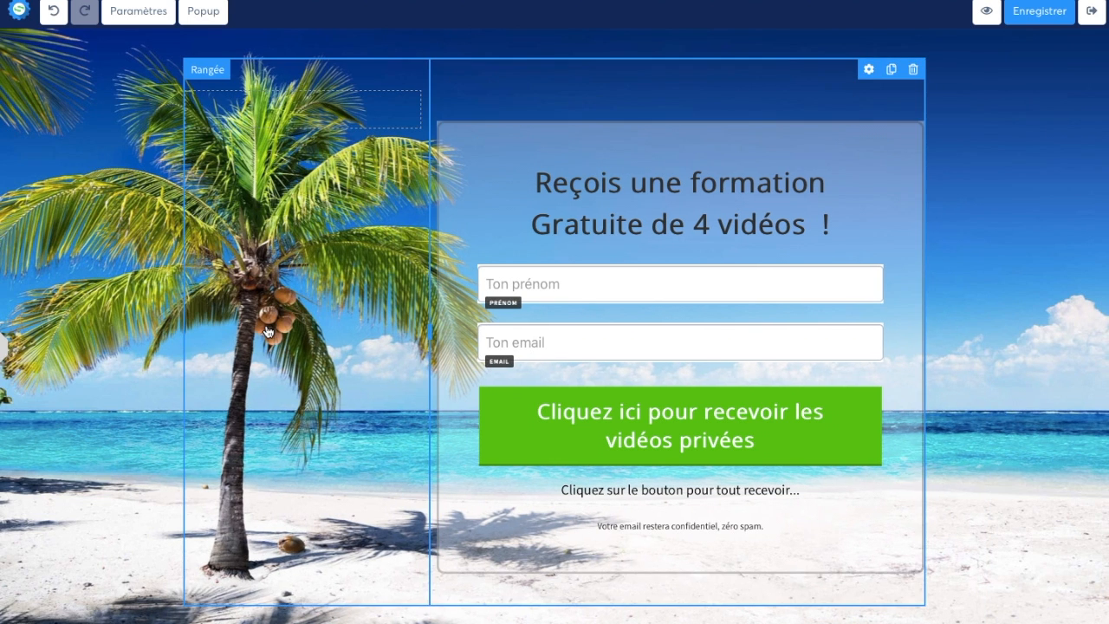
{"action": "left_click_drag", "start_coordinate": [431, 324], "coordinate": [416, 340]}
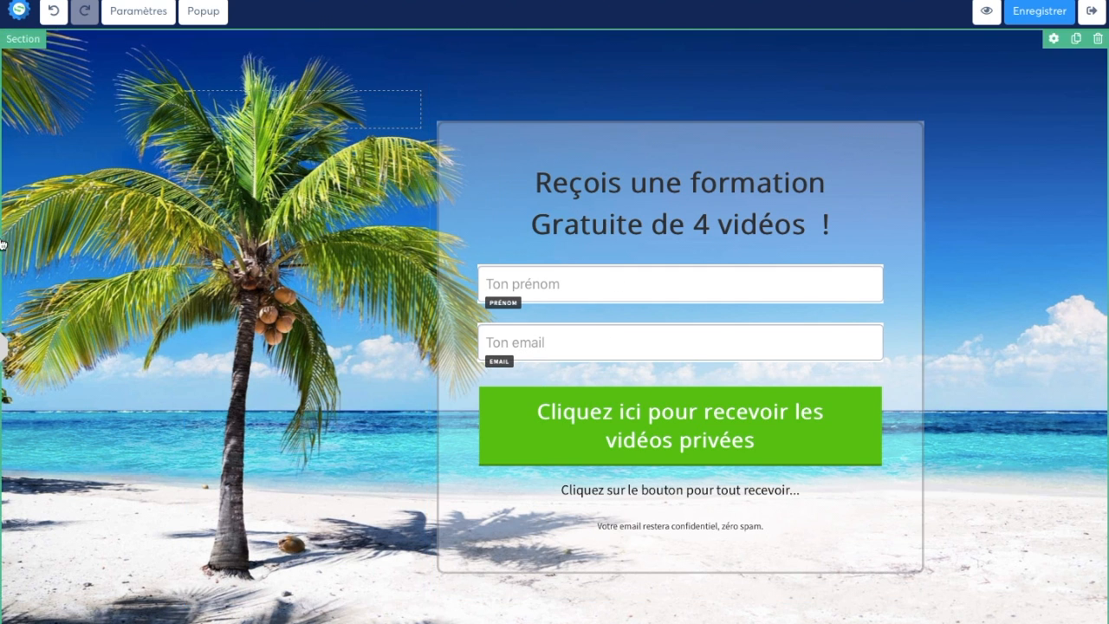
{"action": "left_click", "coordinate": [4, 349]}
{"action": "scroll", "coordinate": [195, 358], "scroll_direction": "down", "scroll_amount": 7}
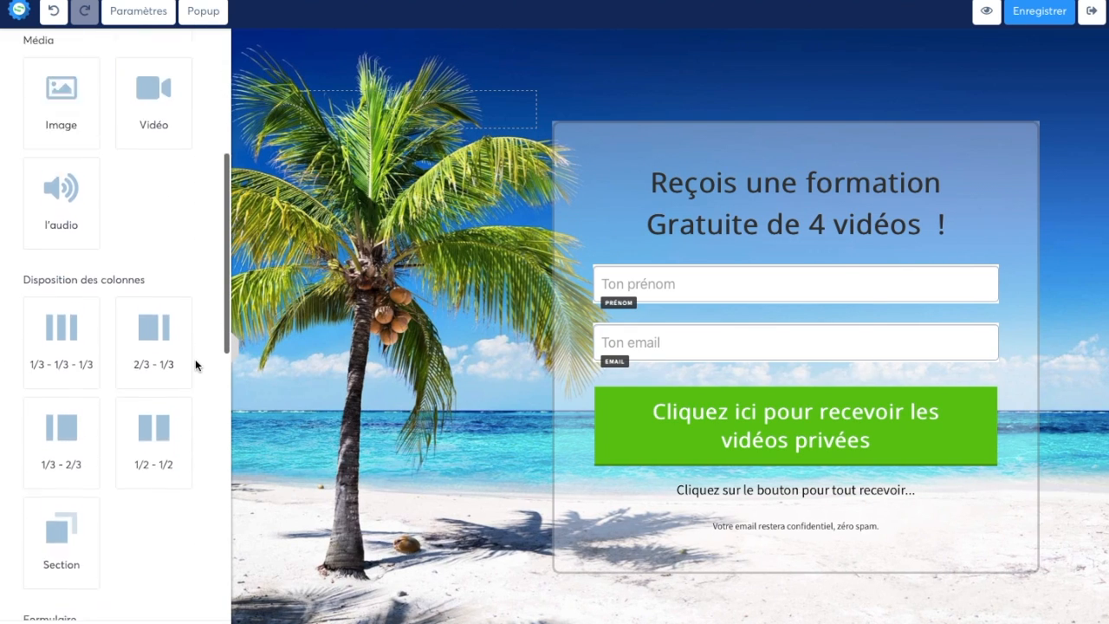
{"action": "scroll", "coordinate": [30, 151], "scroll_direction": "up", "scroll_amount": 2}
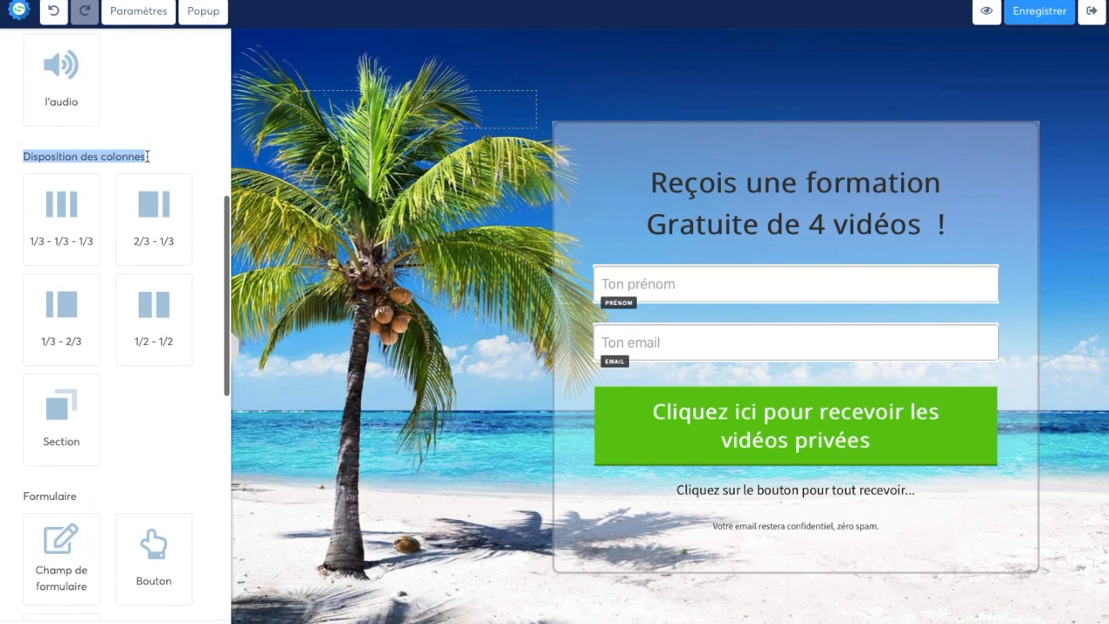
{"action": "scroll", "coordinate": [138, 136], "scroll_direction": "up", "scroll_amount": 5}
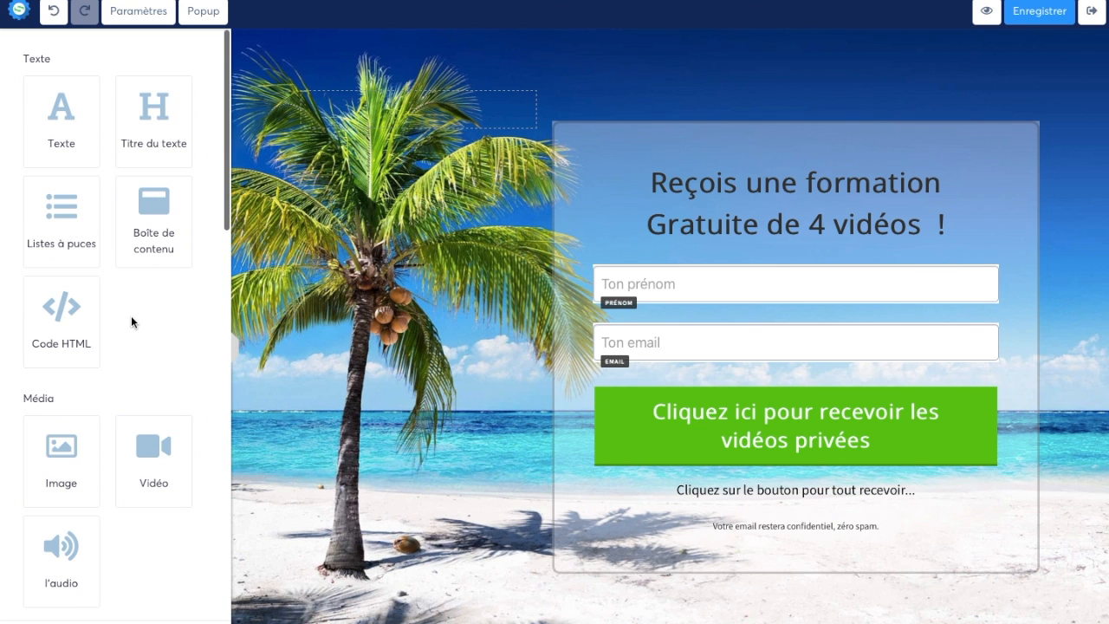
Try a text block and a bullet list beneath the headline and remove both.
{"action": "left_click_drag", "start_coordinate": [59, 114], "coordinate": [694, 230]}
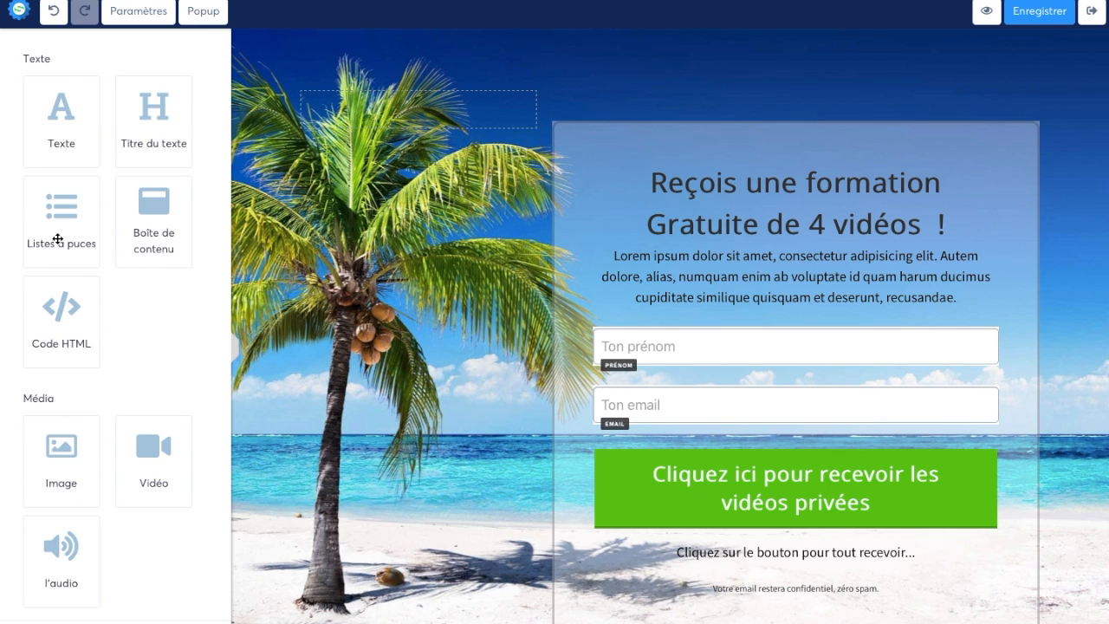
{"action": "left_click_drag", "start_coordinate": [57, 235], "coordinate": [725, 237]}
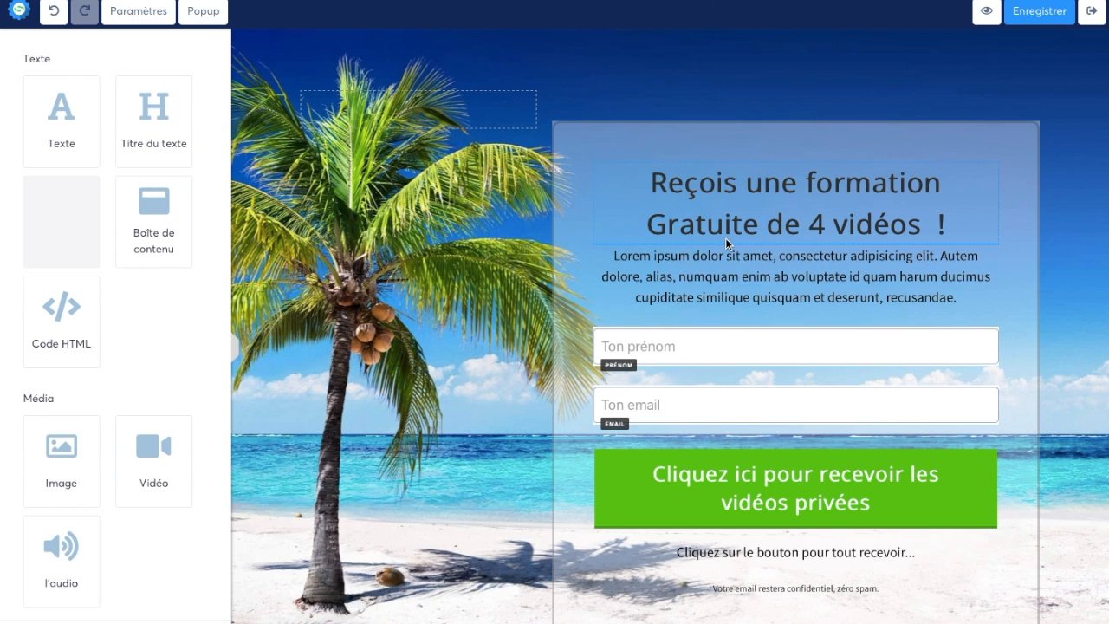
{"action": "left_click", "coordinate": [987, 310]}
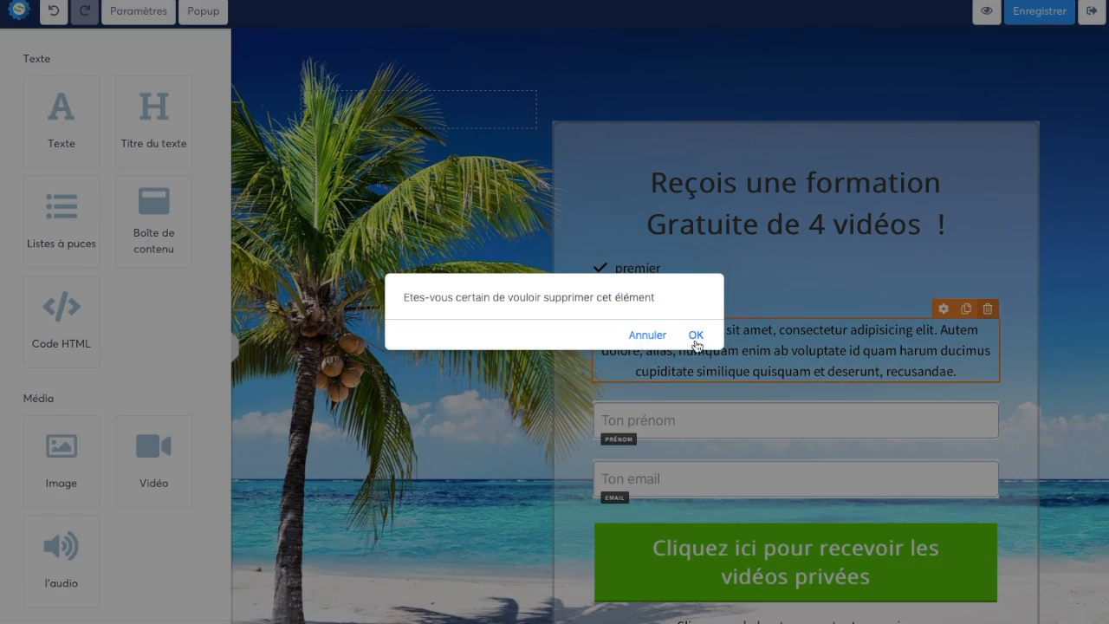
{"action": "left_click", "coordinate": [694, 337]}
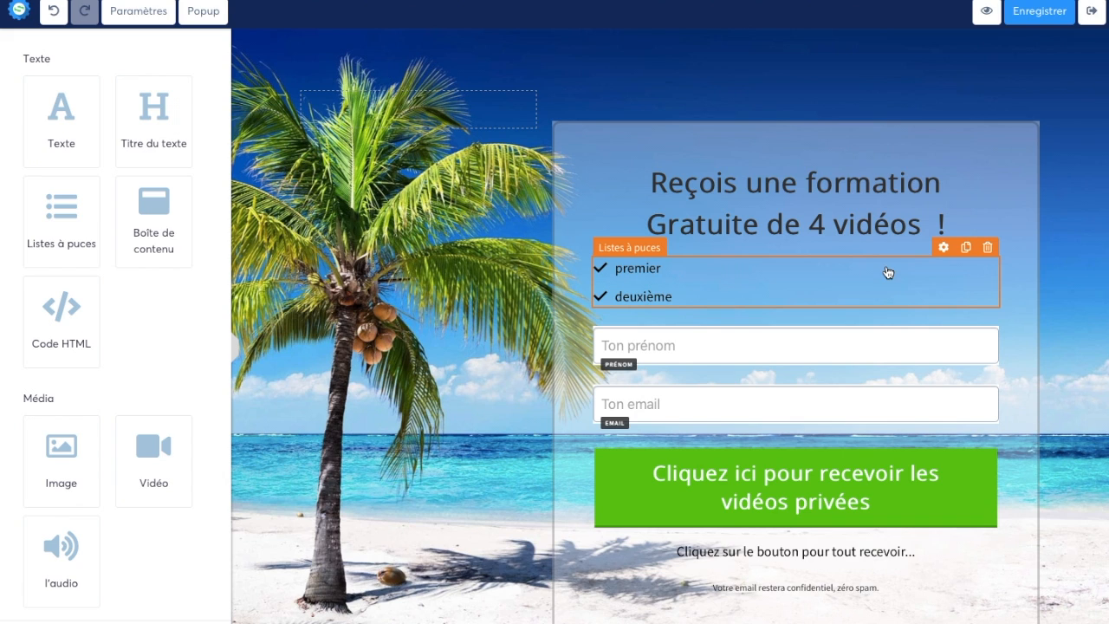
{"action": "left_click", "coordinate": [987, 249]}
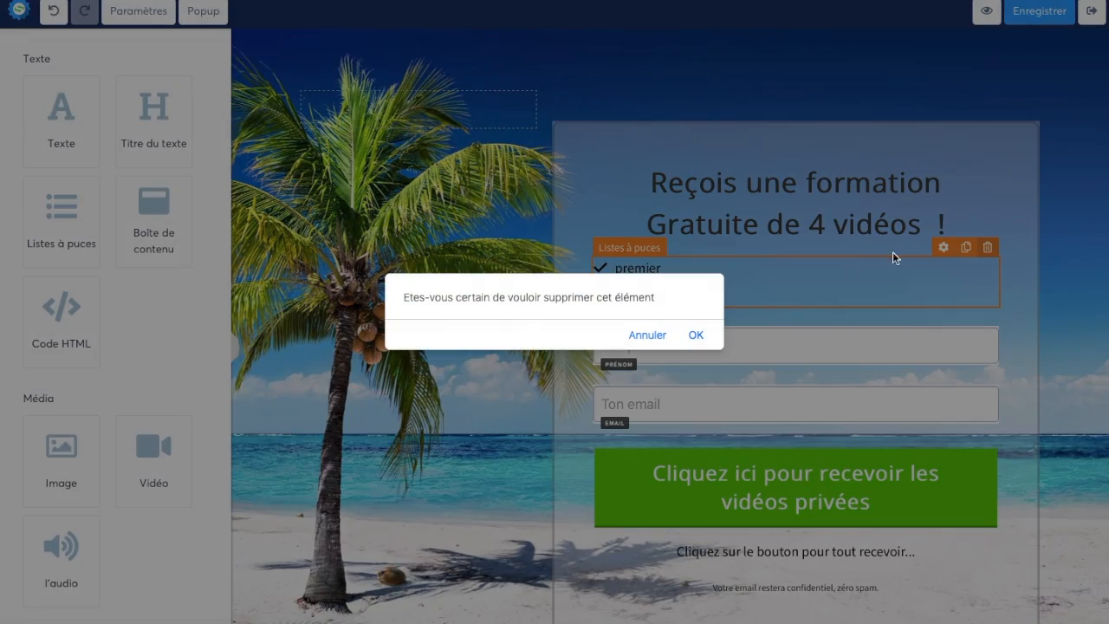
{"action": "left_click", "coordinate": [695, 334]}
Try a content box between the headline and the first-name field and remove it.
{"action": "left_click_drag", "start_coordinate": [143, 251], "coordinate": [728, 253]}
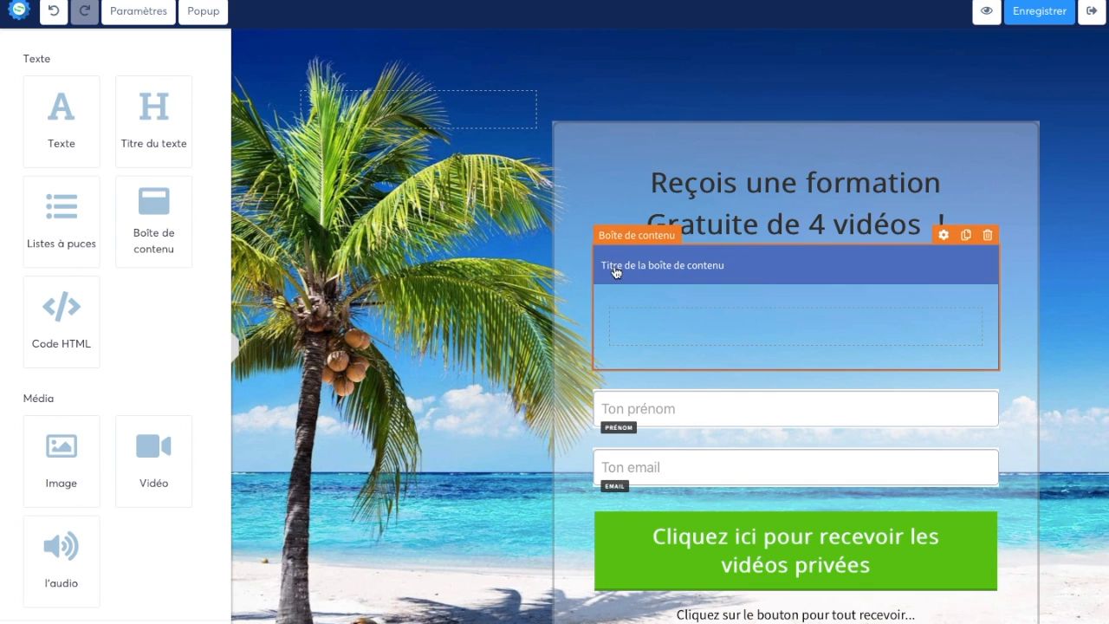
{"action": "left_click", "coordinate": [995, 245]}
{"action": "left_click", "coordinate": [693, 333]}
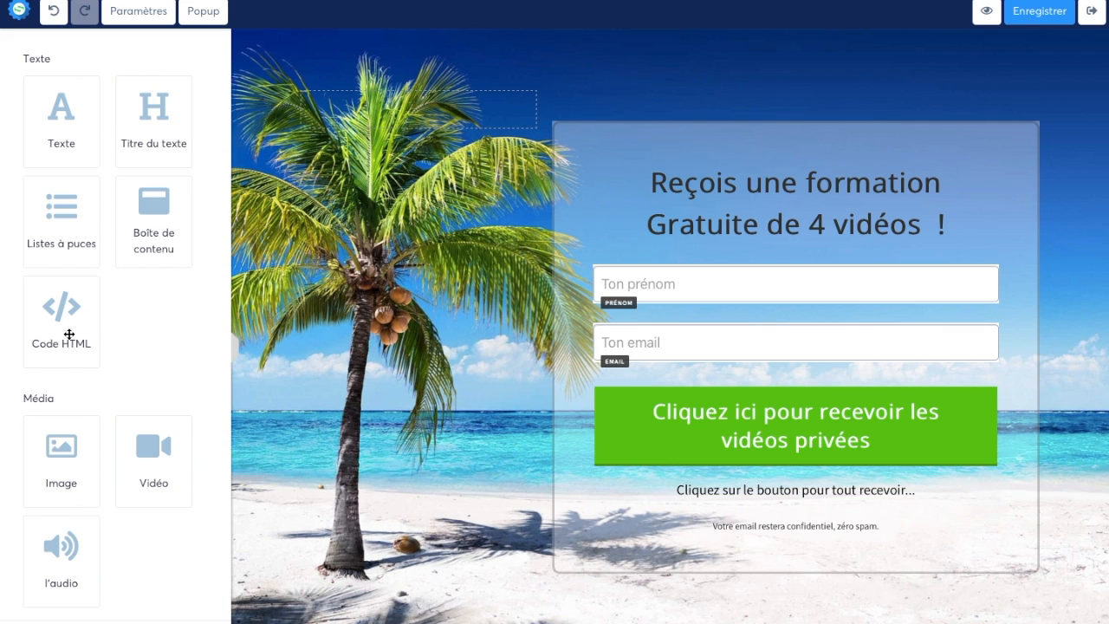
Try an HTML code element beneath the headline, inspect its code field, and delete the element.
{"action": "left_click_drag", "start_coordinate": [70, 334], "coordinate": [743, 253]}
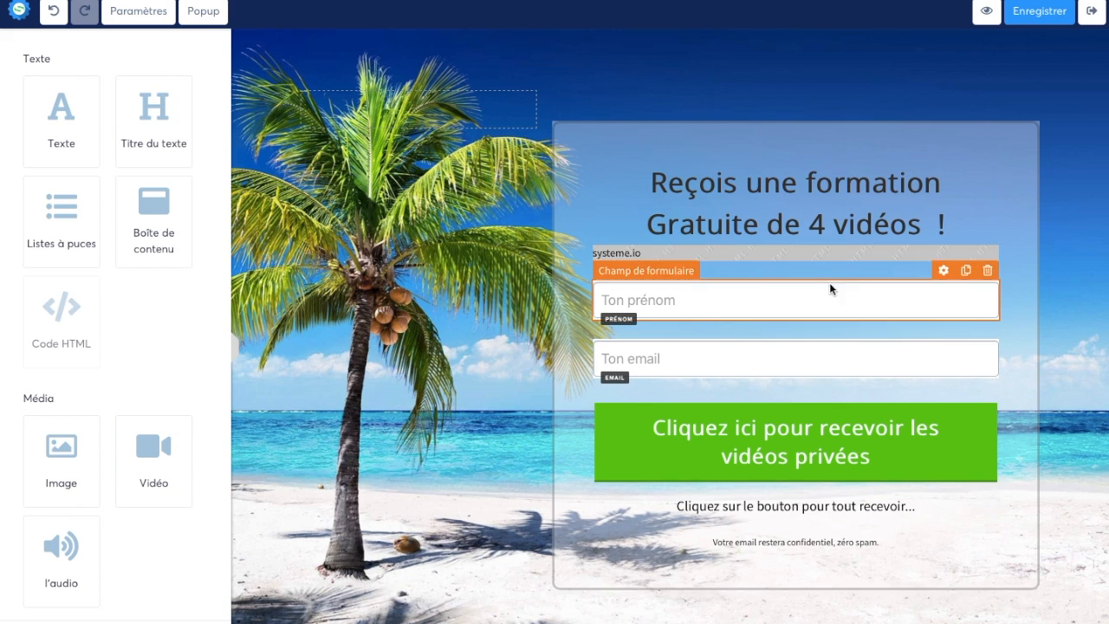
{"action": "left_click", "coordinate": [943, 235]}
{"action": "triple_click", "coordinate": [165, 136]}
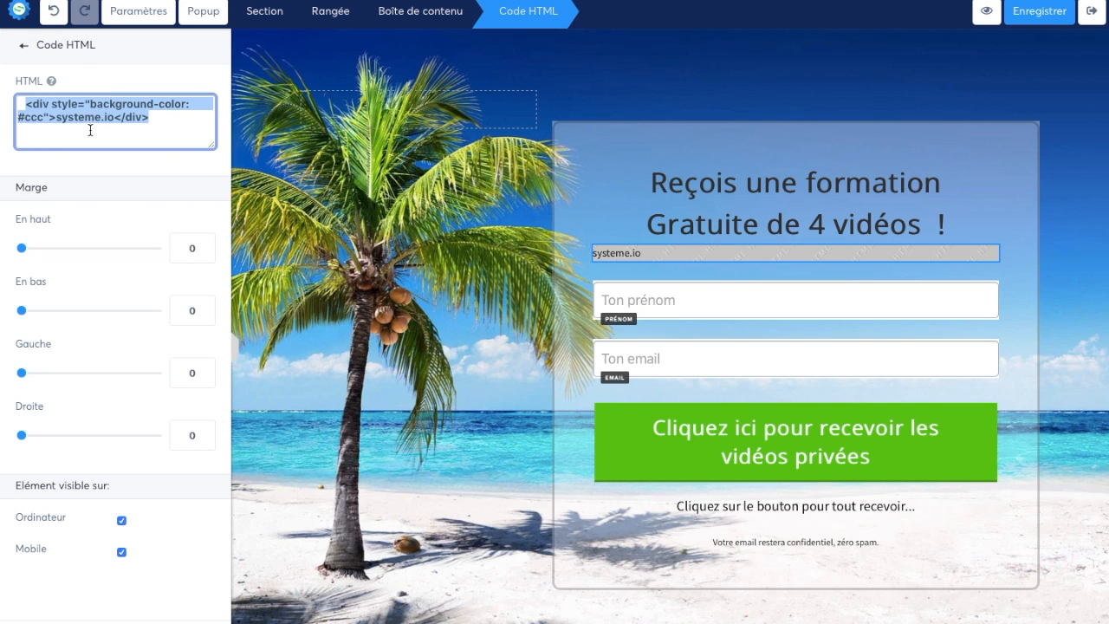
{"action": "left_click", "coordinate": [621, 213]}
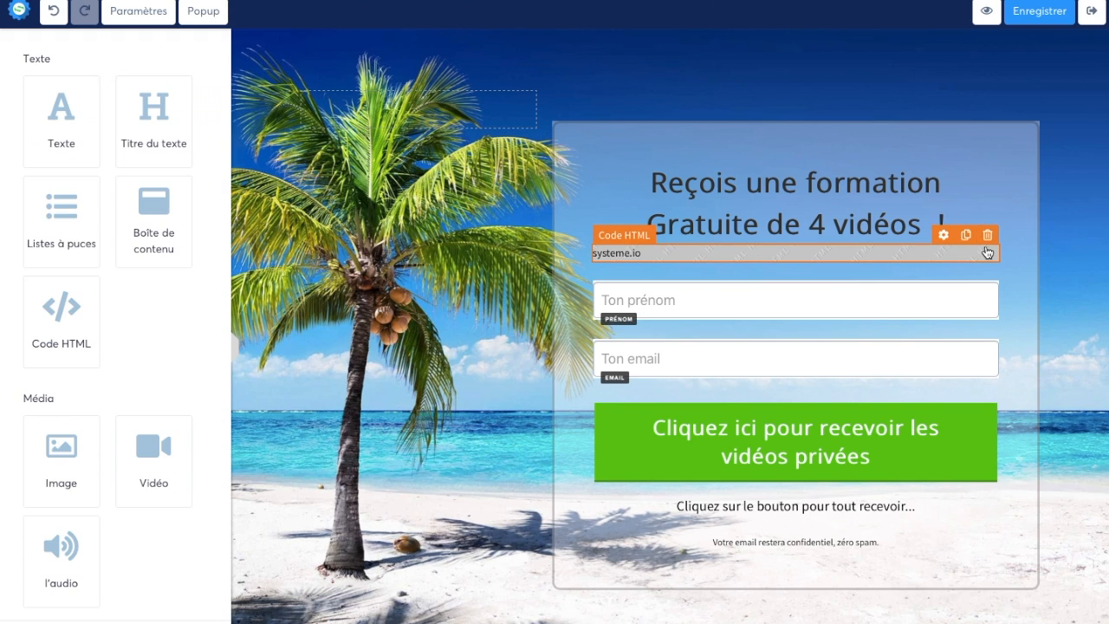
{"action": "left_click", "coordinate": [987, 236]}
{"action": "key", "text": "Return"}
Try a video element beneath the headline, review its YouTube URL and video type options, and delete it.
{"action": "scroll", "coordinate": [153, 408], "scroll_direction": "down", "scroll_amount": 3}
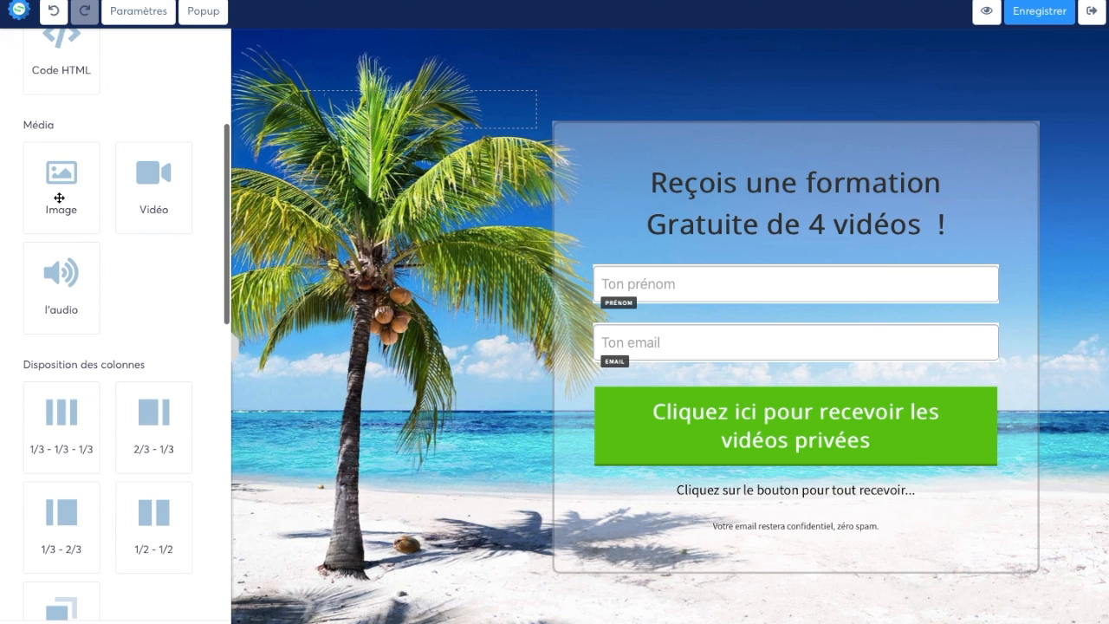
{"action": "left_click_drag", "start_coordinate": [129, 216], "coordinate": [619, 243]}
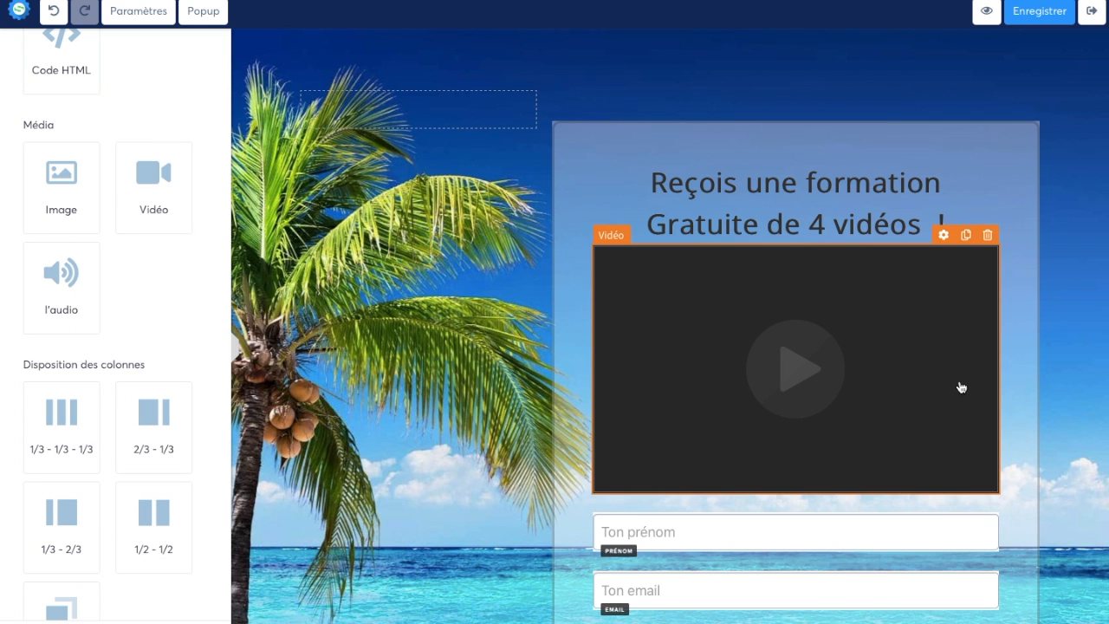
{"action": "left_click", "coordinate": [943, 234]}
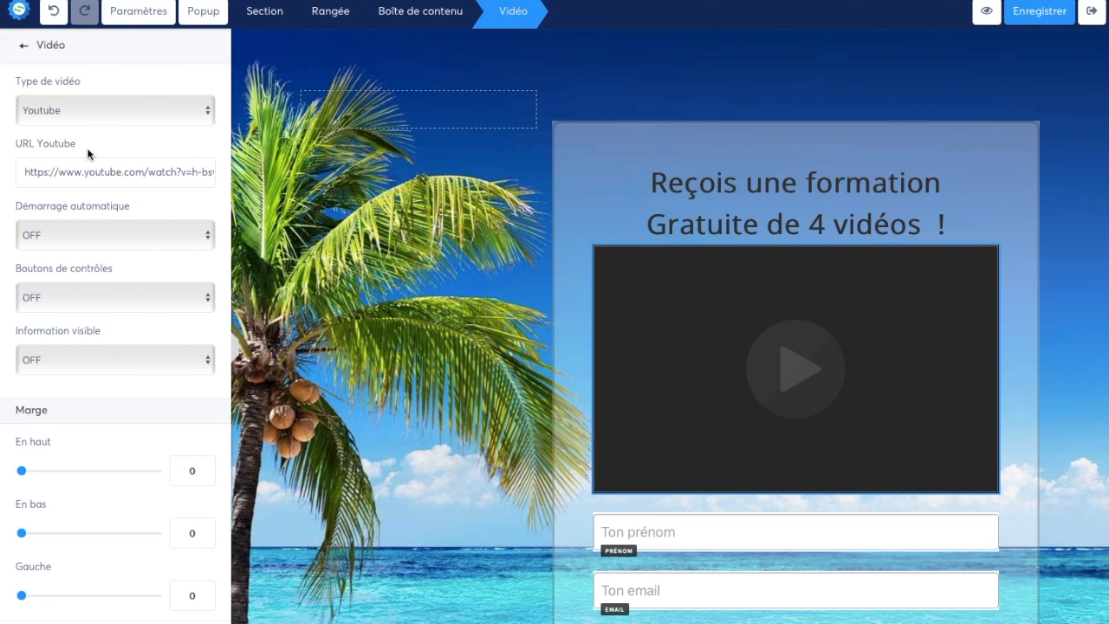
{"action": "left_click", "coordinate": [55, 111]}
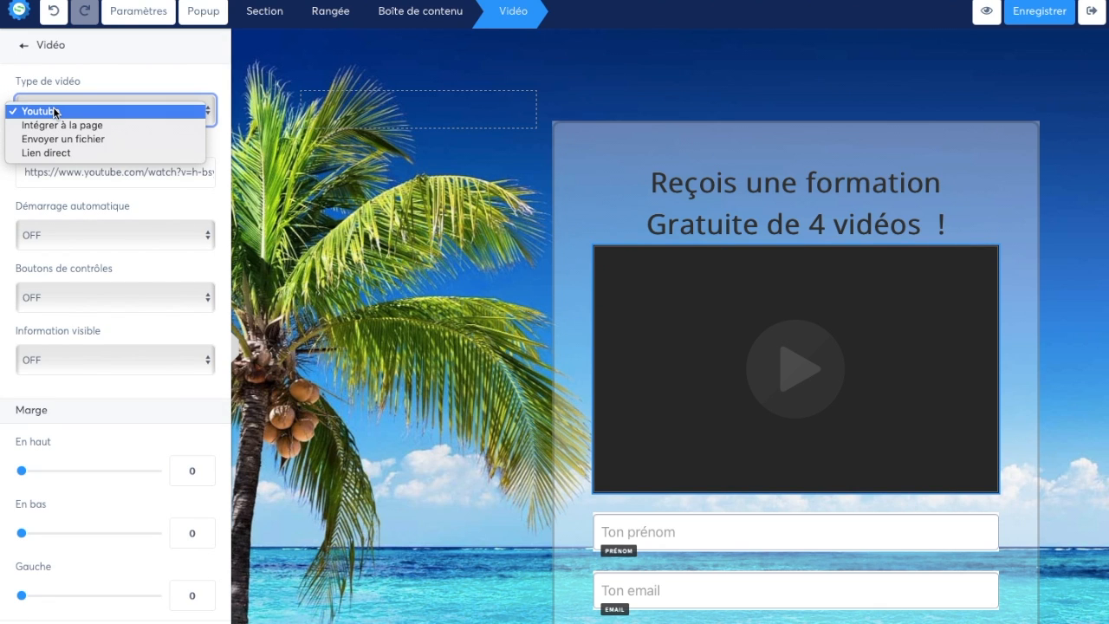
{"action": "left_click", "coordinate": [77, 75]}
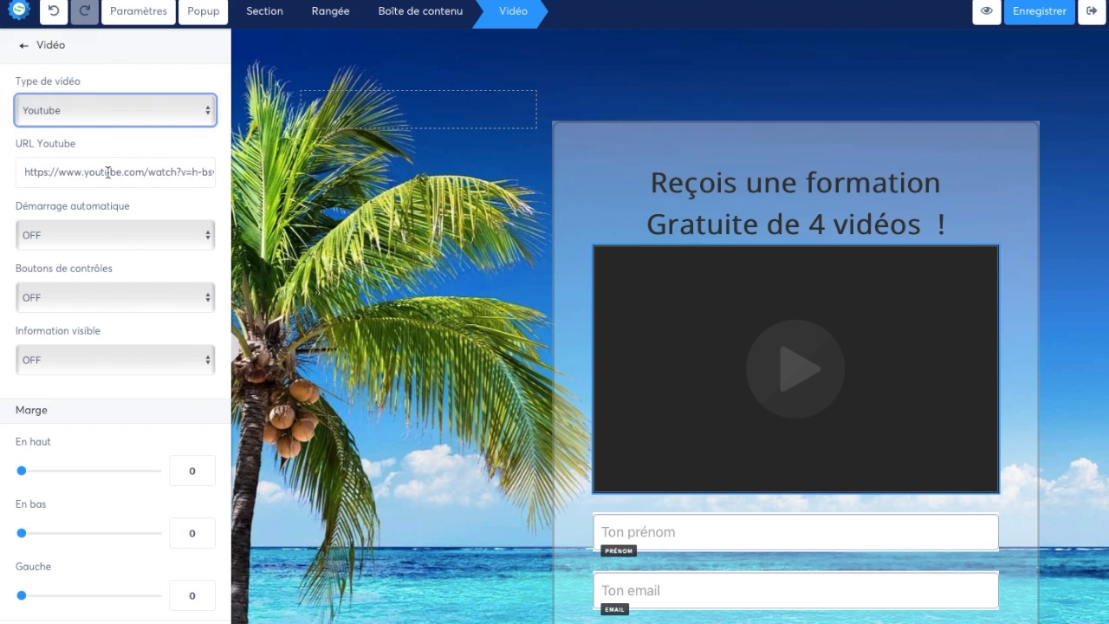
{"action": "triple_click", "coordinate": [101, 173]}
{"action": "left_click", "coordinate": [115, 116]}
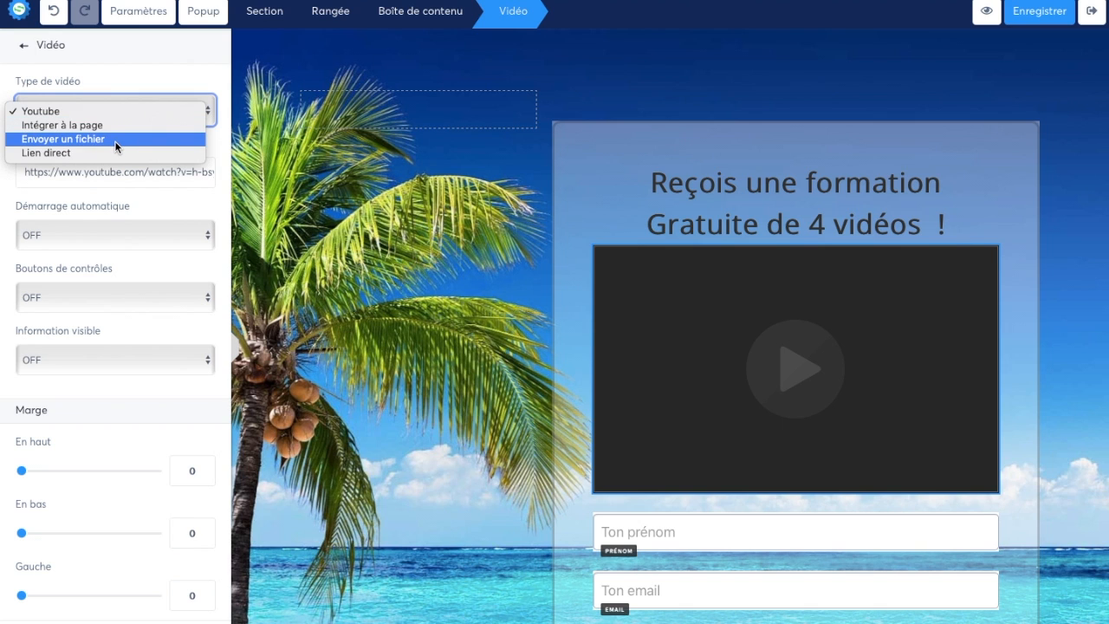
{"action": "left_click", "coordinate": [124, 71]}
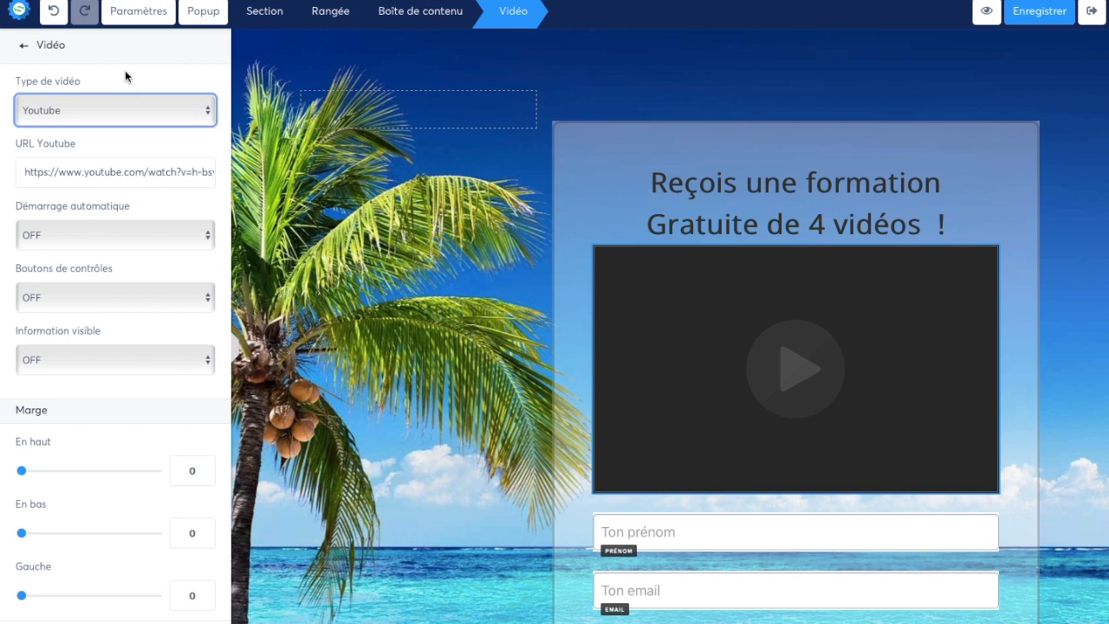
{"action": "left_click", "coordinate": [941, 217]}
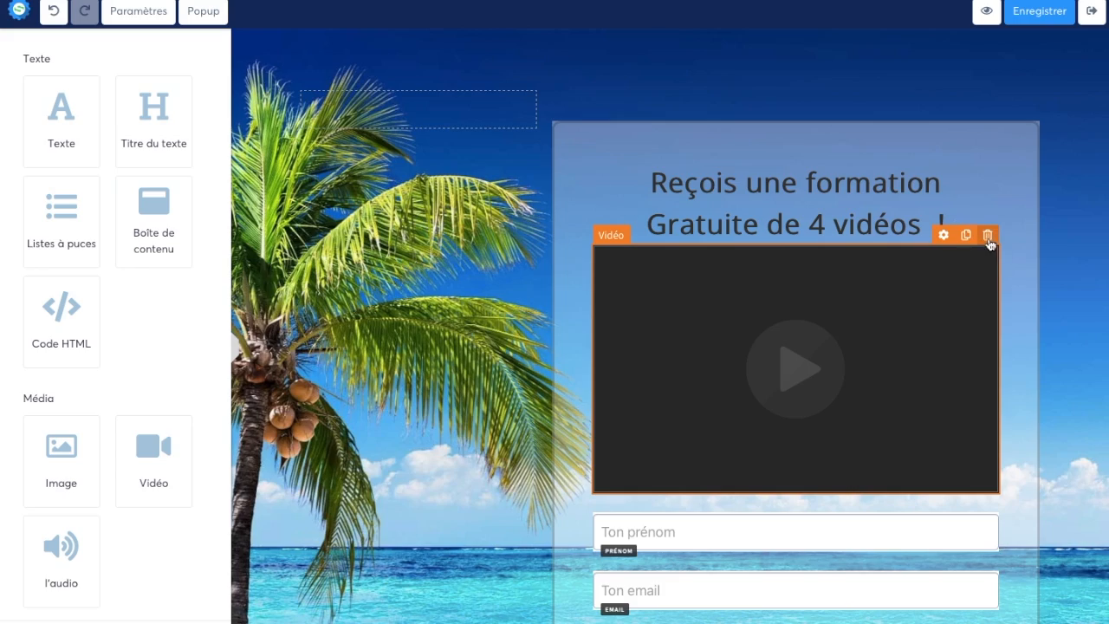
{"action": "left_click", "coordinate": [987, 234]}
{"action": "left_click", "coordinate": [695, 336]}
Try widening the signup form's column by moving the divider between the row's two columns.
{"action": "scroll", "coordinate": [89, 230], "scroll_direction": "down", "scroll_amount": 5}
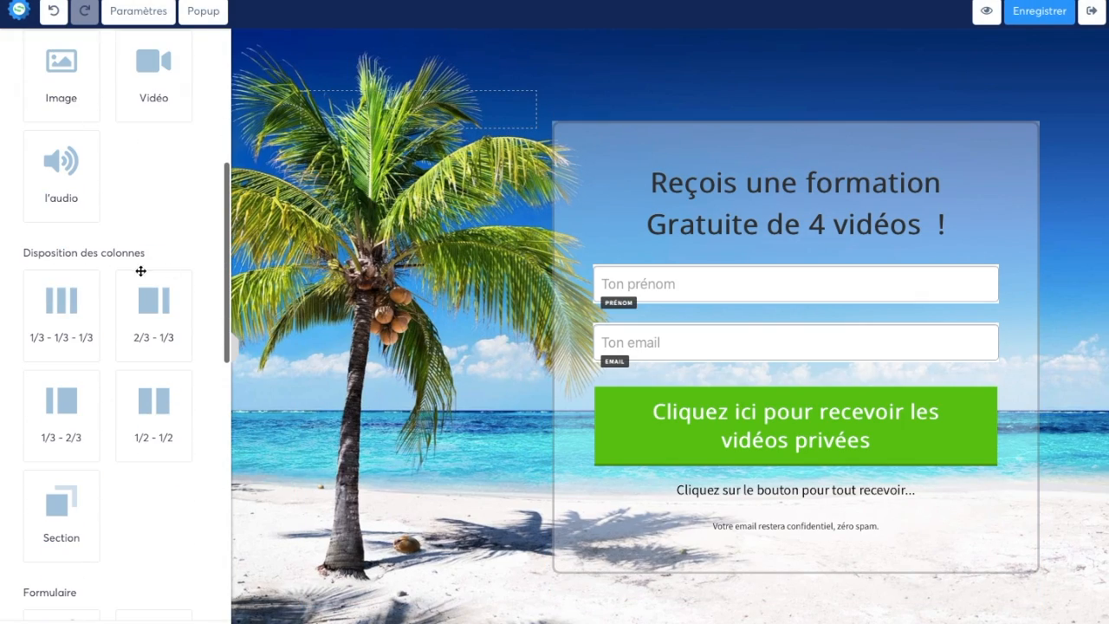
{"action": "scroll", "coordinate": [130, 277], "scroll_direction": "down", "scroll_amount": 2}
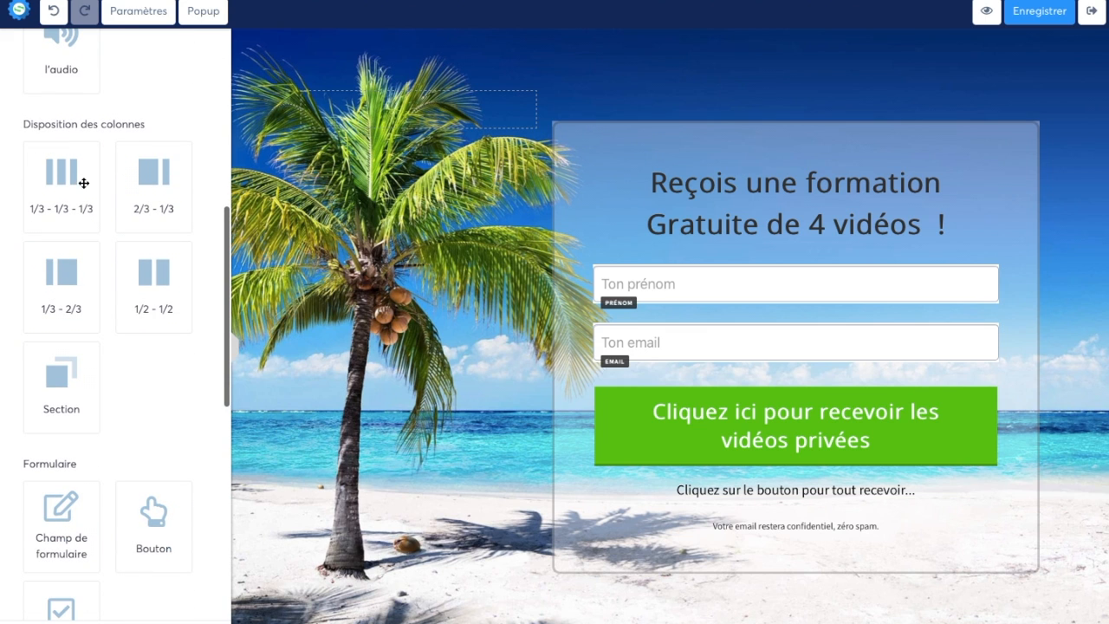
{"action": "scroll", "coordinate": [116, 243], "scroll_direction": "down", "scroll_amount": 1}
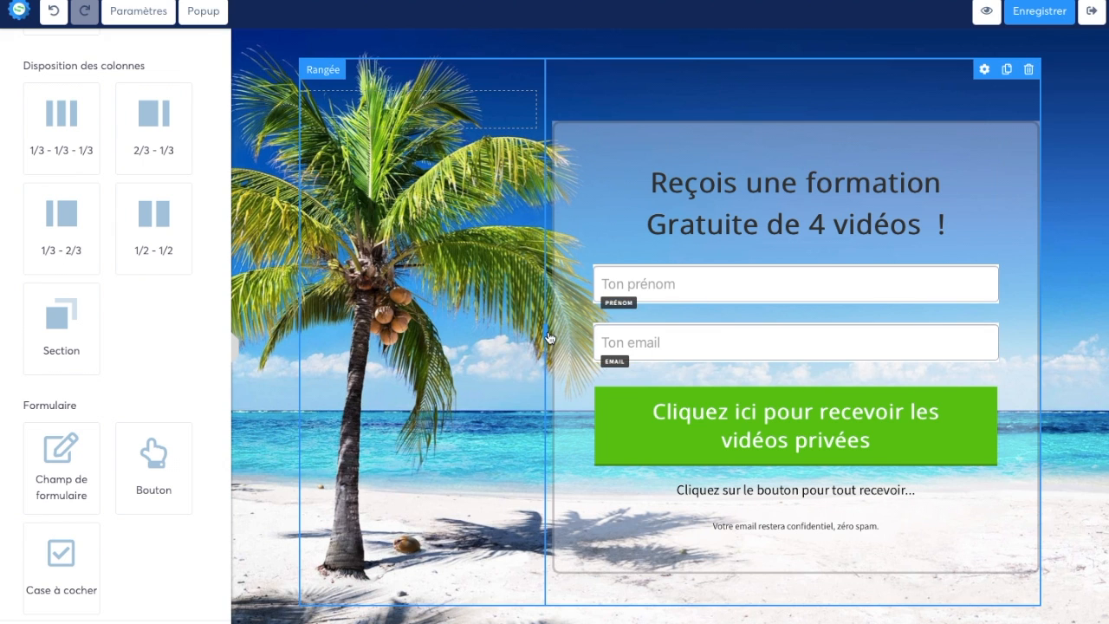
{"action": "mouse_move", "coordinate": [549, 337]}
{"action": "left_mouse_down"}
{"action": "mouse_move", "coordinate": [599, 341]}
{"action": "mouse_move", "coordinate": [539, 335]}
{"action": "mouse_move", "coordinate": [818, 314]}
{"action": "mouse_move", "coordinate": [567, 347]}
{"action": "left_mouse_up"}
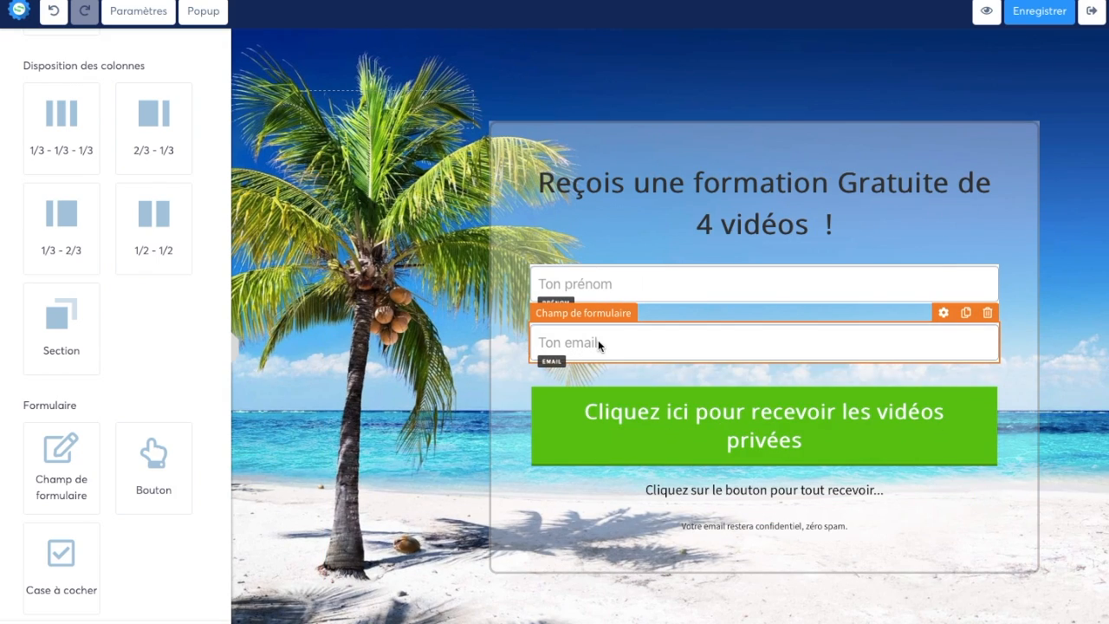
Look through the available form, Facebook comments, countdown and blog elements, and collapse the element list.
{"action": "scroll", "coordinate": [152, 376], "scroll_direction": "down", "scroll_amount": 2}
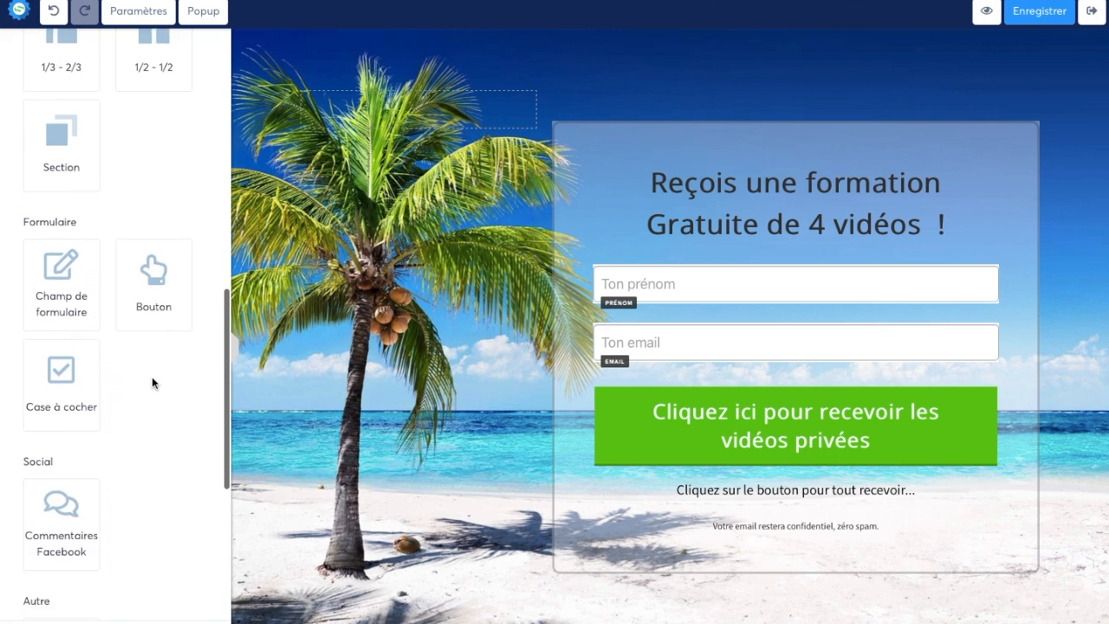
{"action": "scroll", "coordinate": [151, 376], "scroll_direction": "down", "scroll_amount": 1}
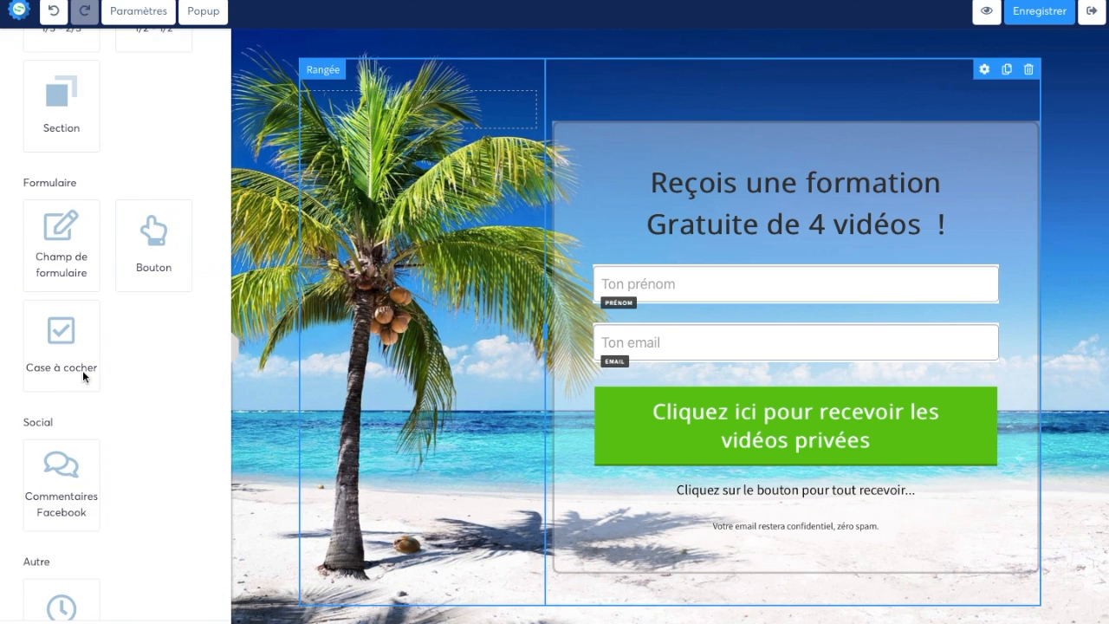
{"action": "scroll", "coordinate": [123, 373], "scroll_direction": "down", "scroll_amount": 3}
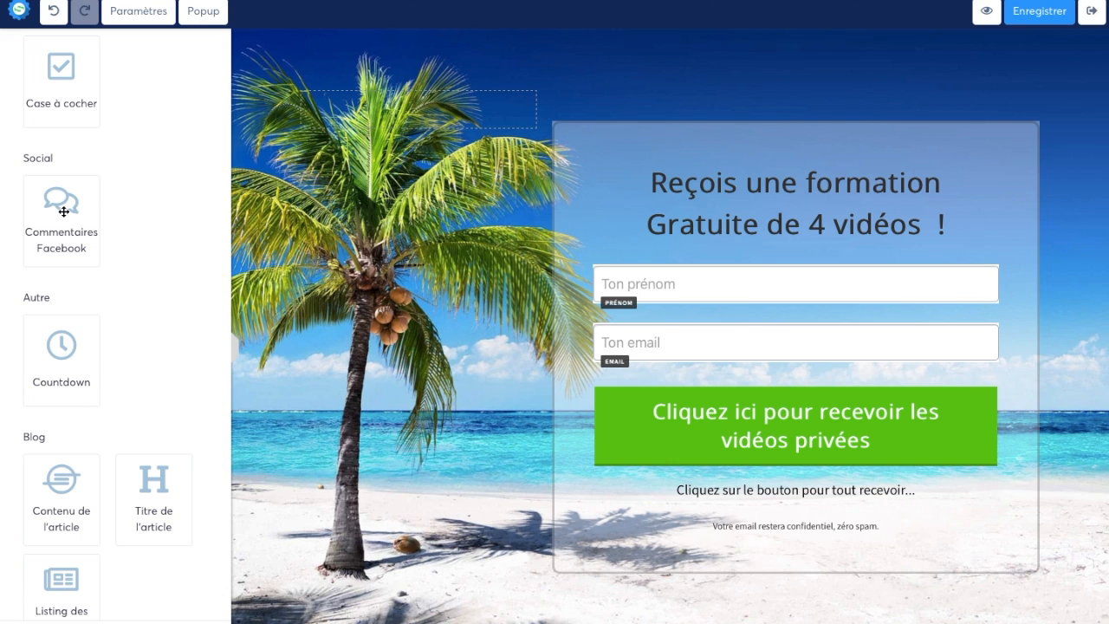
{"action": "scroll", "coordinate": [117, 342], "scroll_direction": "down", "scroll_amount": 1}
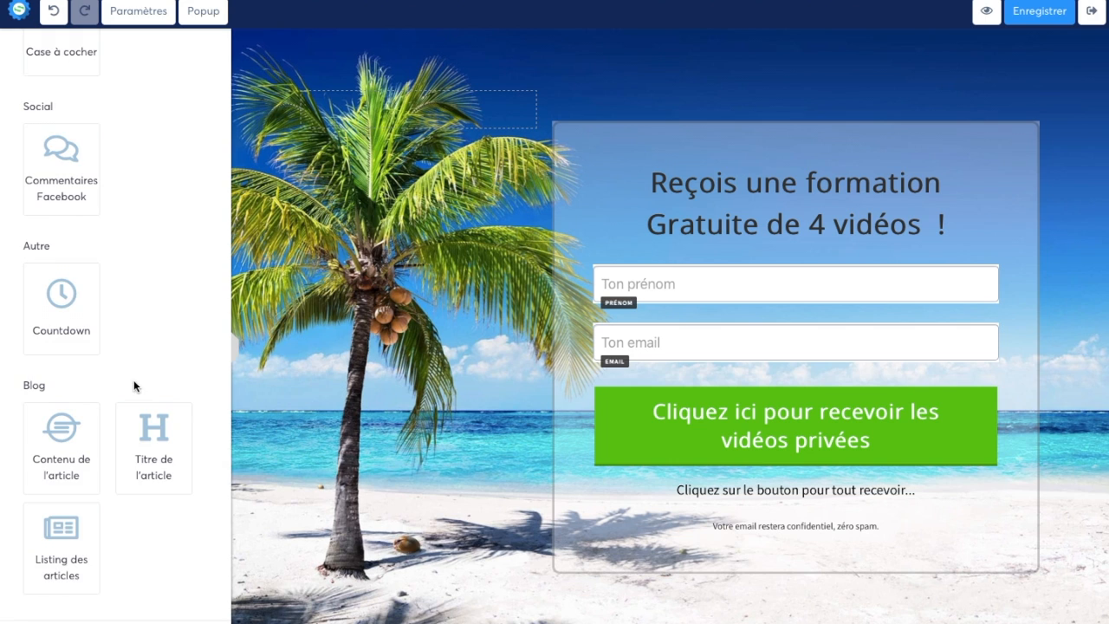
{"action": "scroll", "coordinate": [130, 381], "scroll_direction": "down", "scroll_amount": 1}
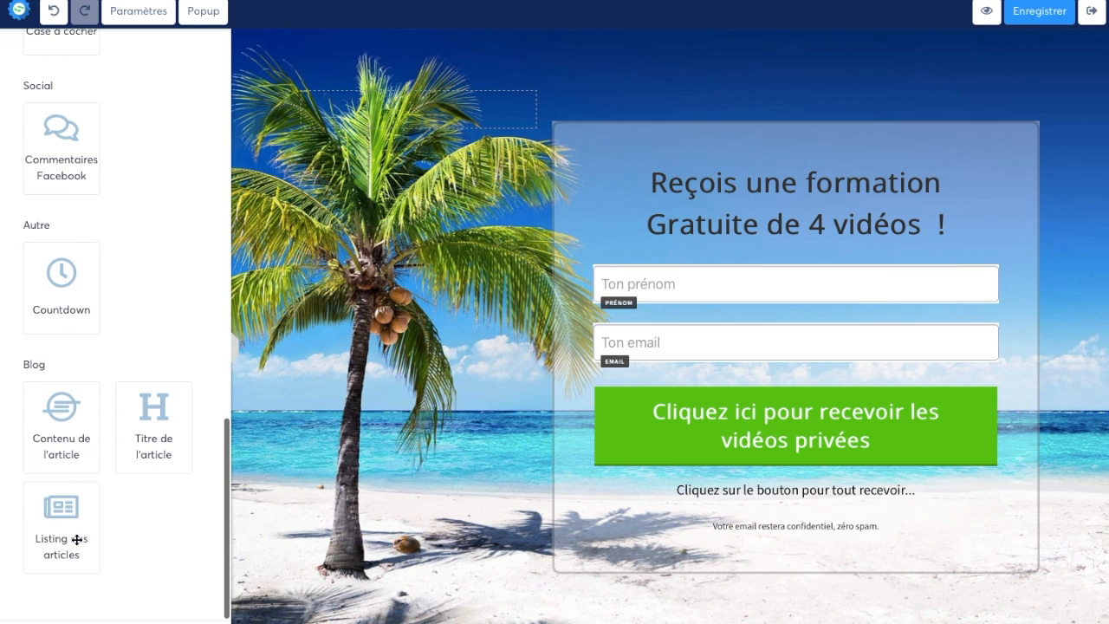
{"action": "scroll", "coordinate": [181, 250], "scroll_direction": "up", "scroll_amount": 10}
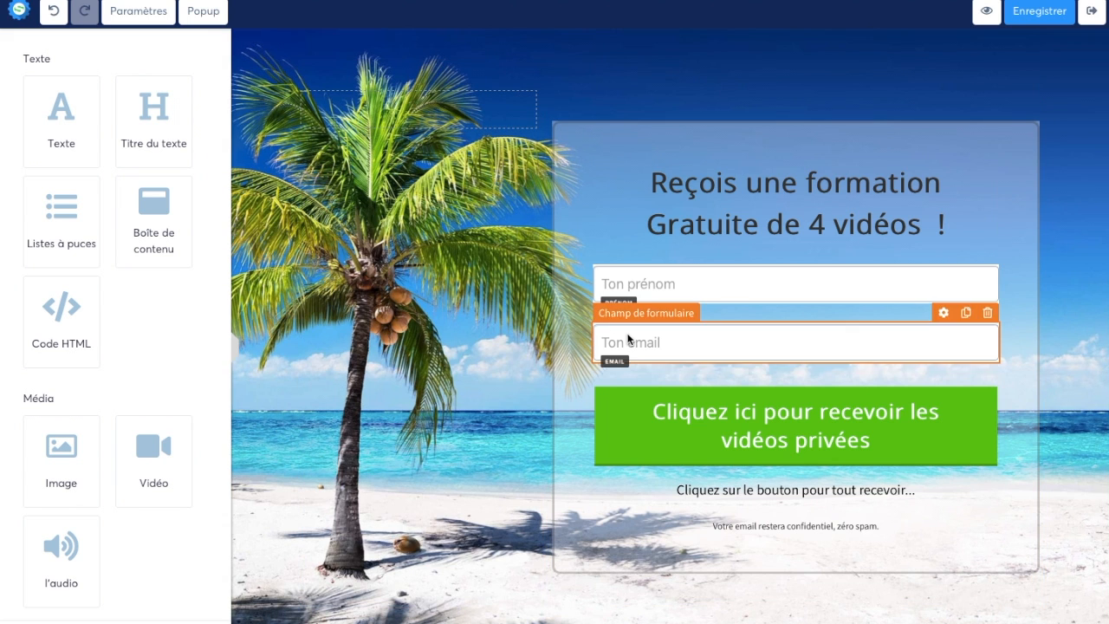
{"action": "left_click", "coordinate": [240, 350]}
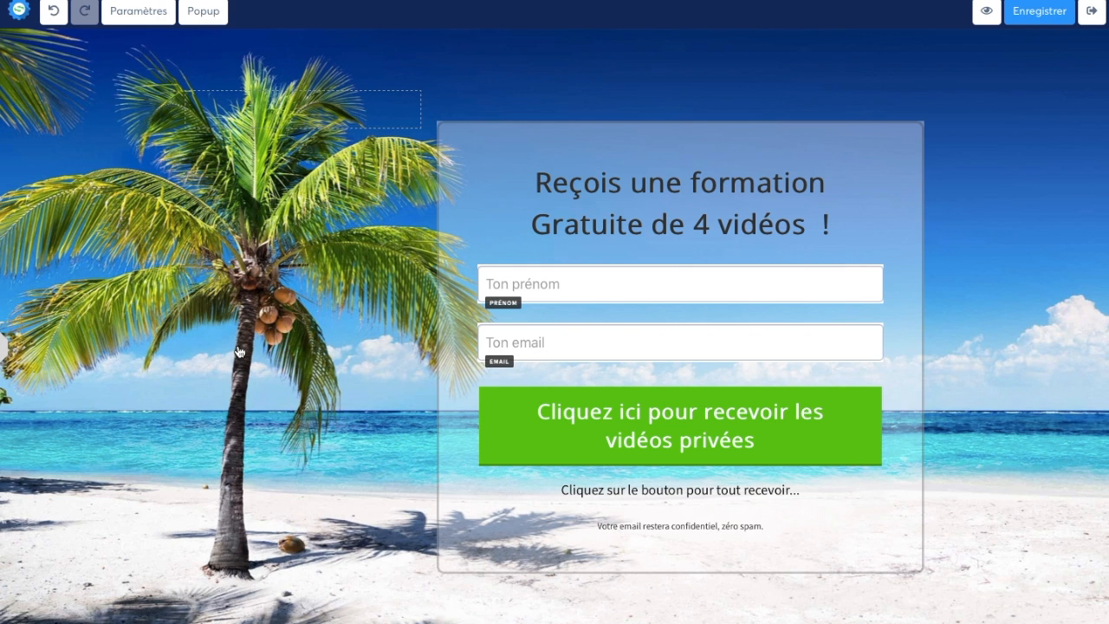
Try red, blue and turquoise background colours on the signup form's button, and return it to green.
{"action": "left_click", "coordinate": [555, 428]}
{"action": "scroll", "coordinate": [139, 321], "scroll_direction": "down", "scroll_amount": 7}
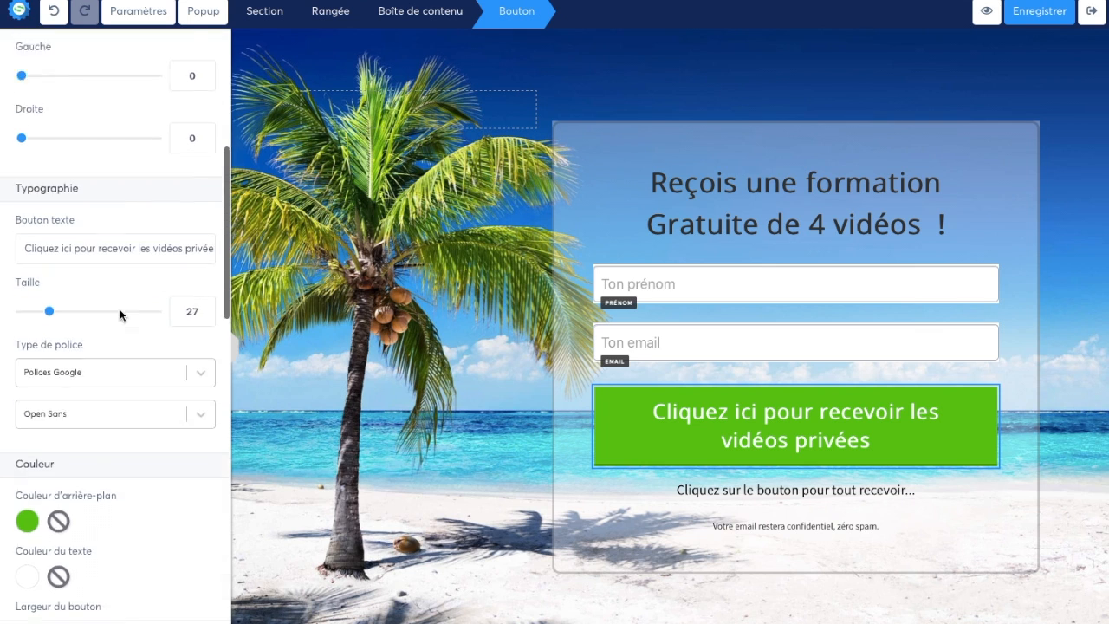
{"action": "left_click", "coordinate": [26, 322]}
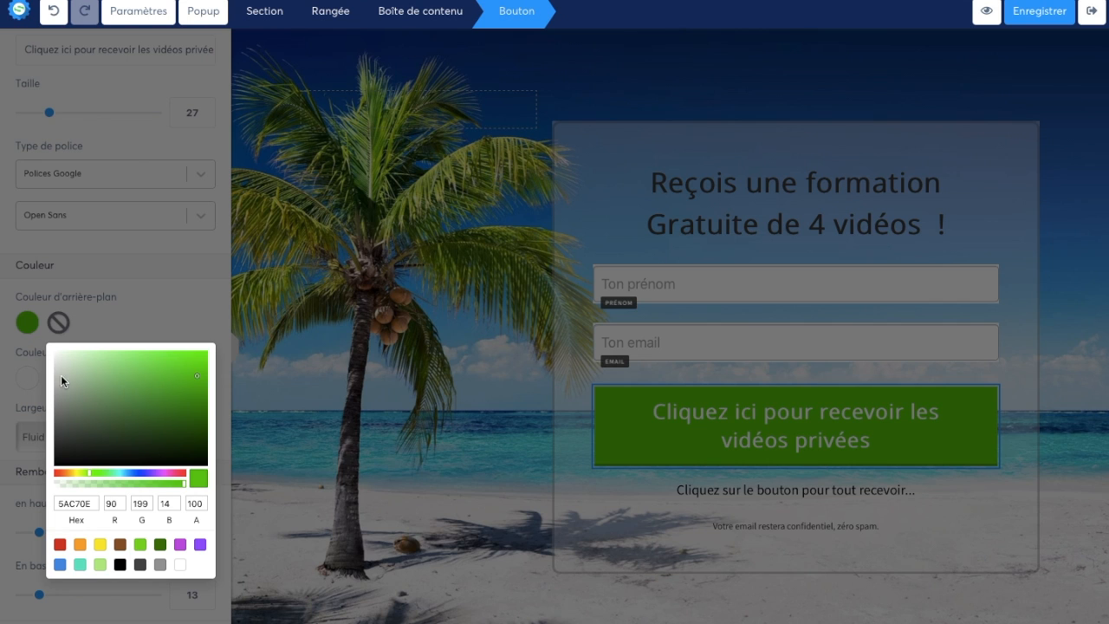
{"action": "left_click", "coordinate": [55, 473]}
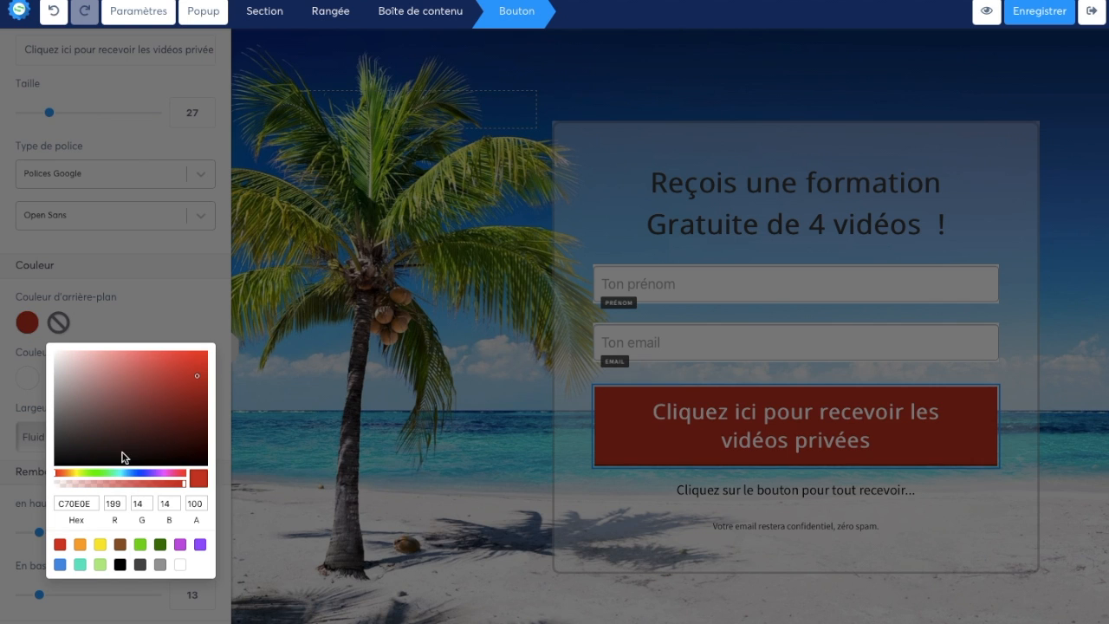
{"action": "left_click", "coordinate": [142, 475]}
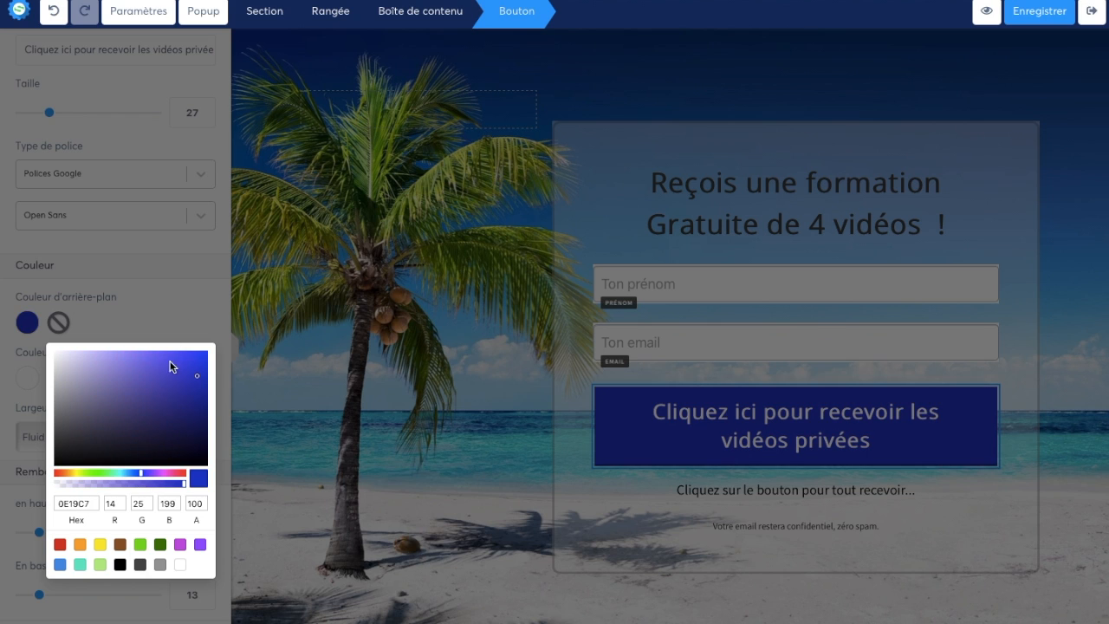
{"action": "left_click", "coordinate": [119, 473]}
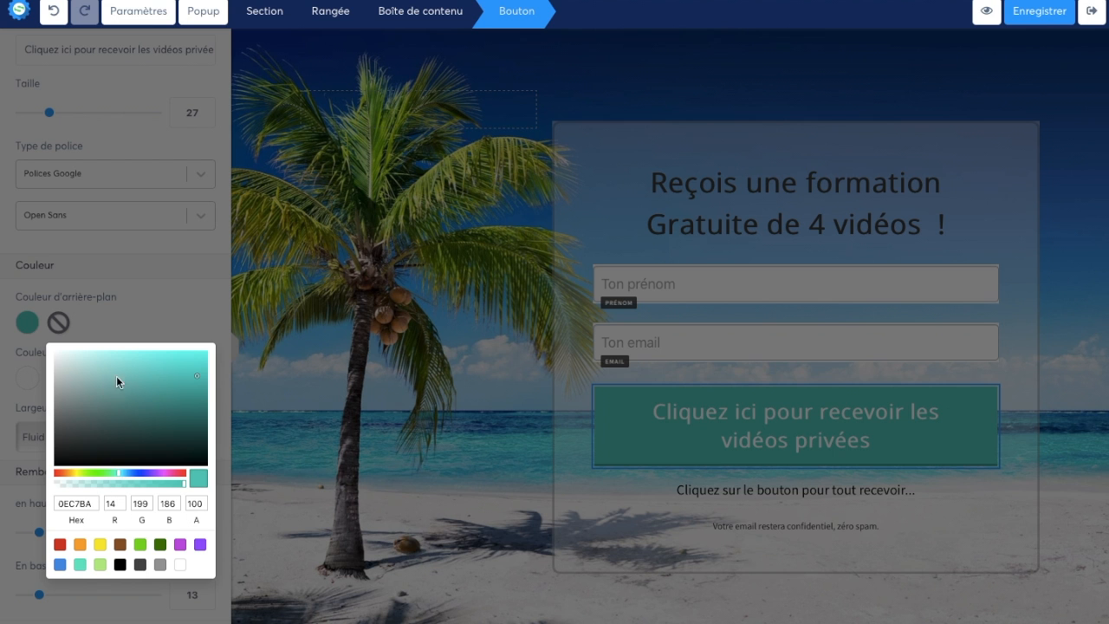
{"action": "left_click", "coordinate": [96, 474]}
{"action": "left_click", "coordinate": [138, 304]}
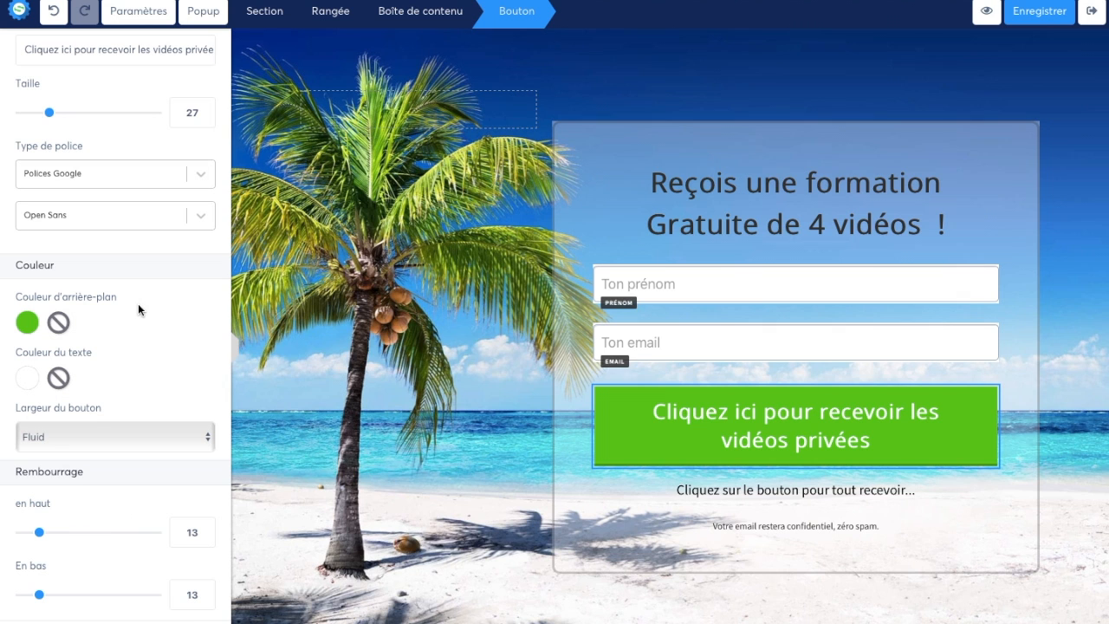
Try black as the signup button's text colour and change it back to white.
{"action": "left_click", "coordinate": [26, 377]}
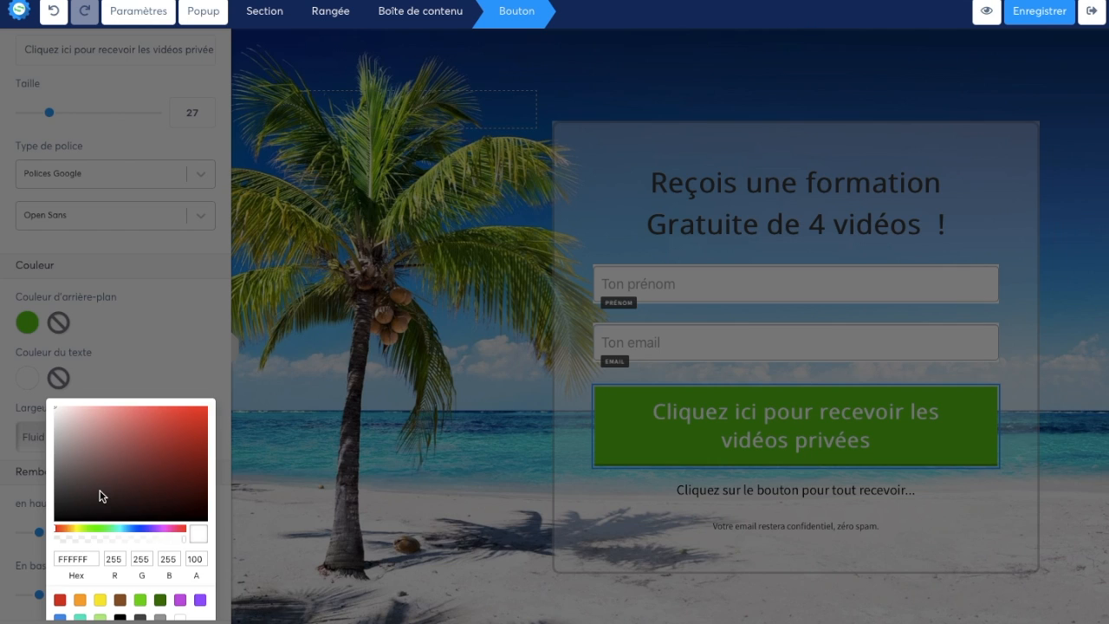
{"action": "left_click", "coordinate": [65, 518]}
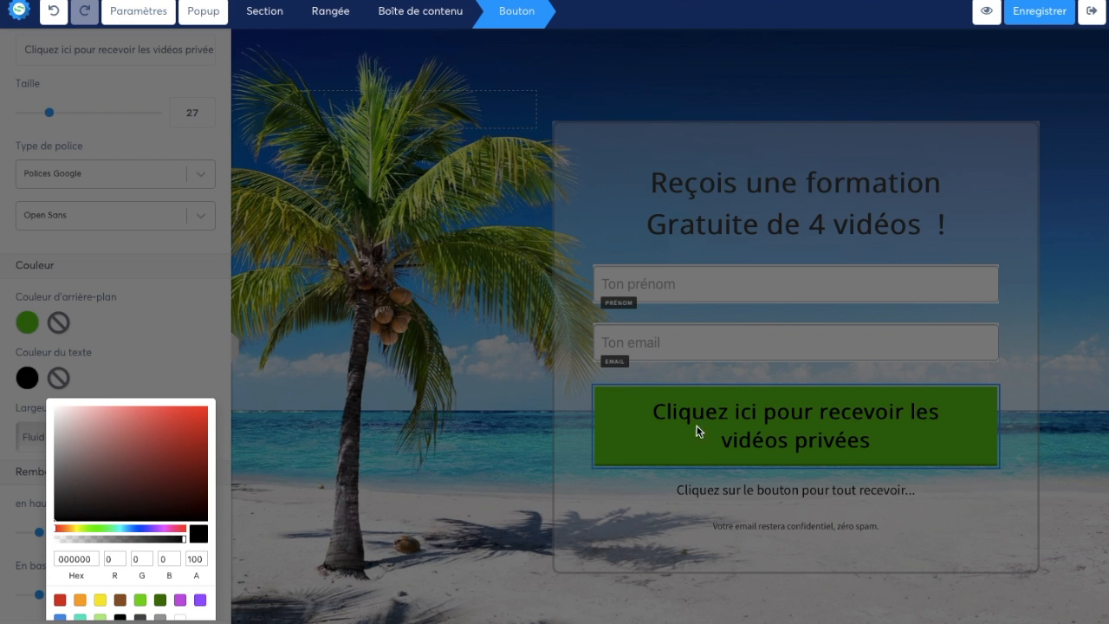
{"action": "left_click", "coordinate": [66, 414]}
{"action": "left_click", "coordinate": [197, 349]}
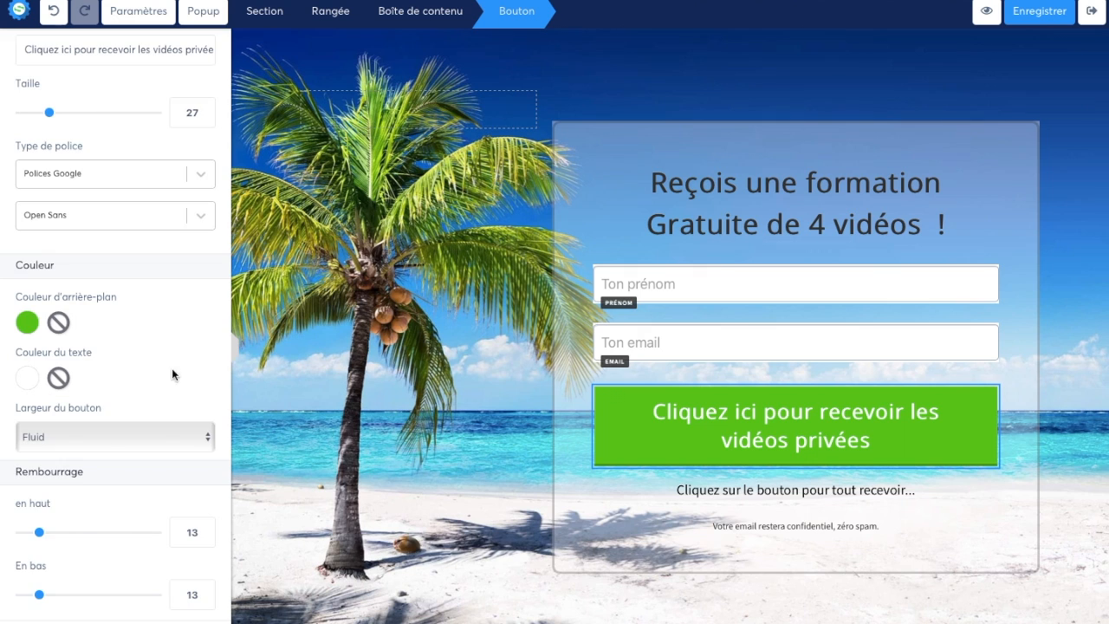
Look through the signup button's padding, corner rounding and action settings, and close its settings.
{"action": "scroll", "coordinate": [90, 391], "scroll_direction": "down", "scroll_amount": 2}
{"action": "scroll", "coordinate": [167, 422], "scroll_direction": "down", "scroll_amount": 2}
{"action": "scroll", "coordinate": [164, 359], "scroll_direction": "down", "scroll_amount": 2}
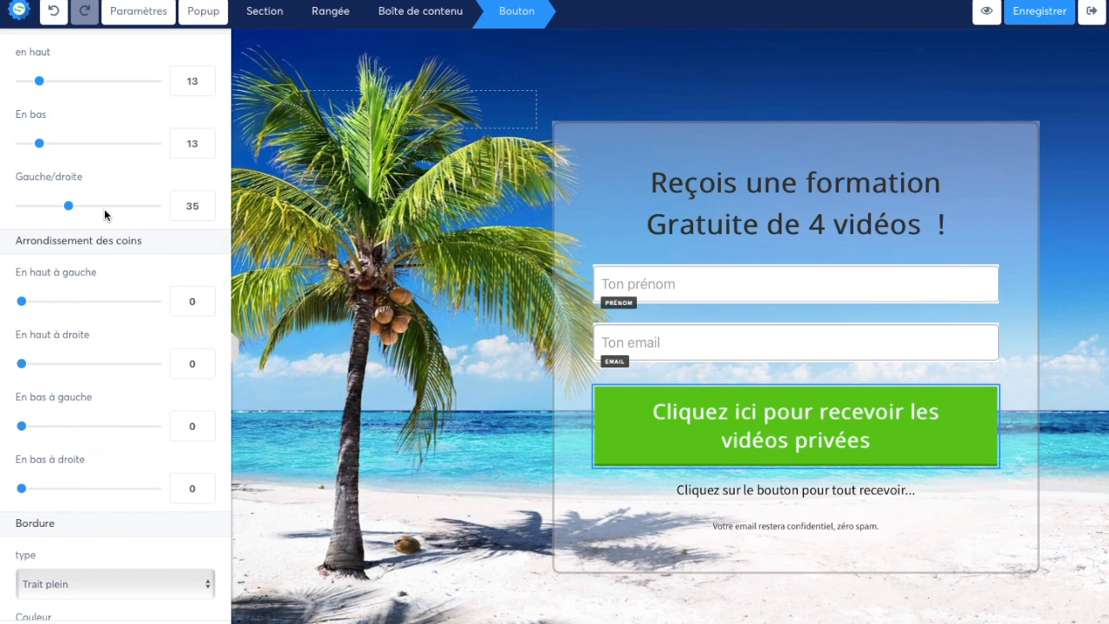
{"action": "scroll", "coordinate": [100, 202], "scroll_direction": "up", "scroll_amount": 15}
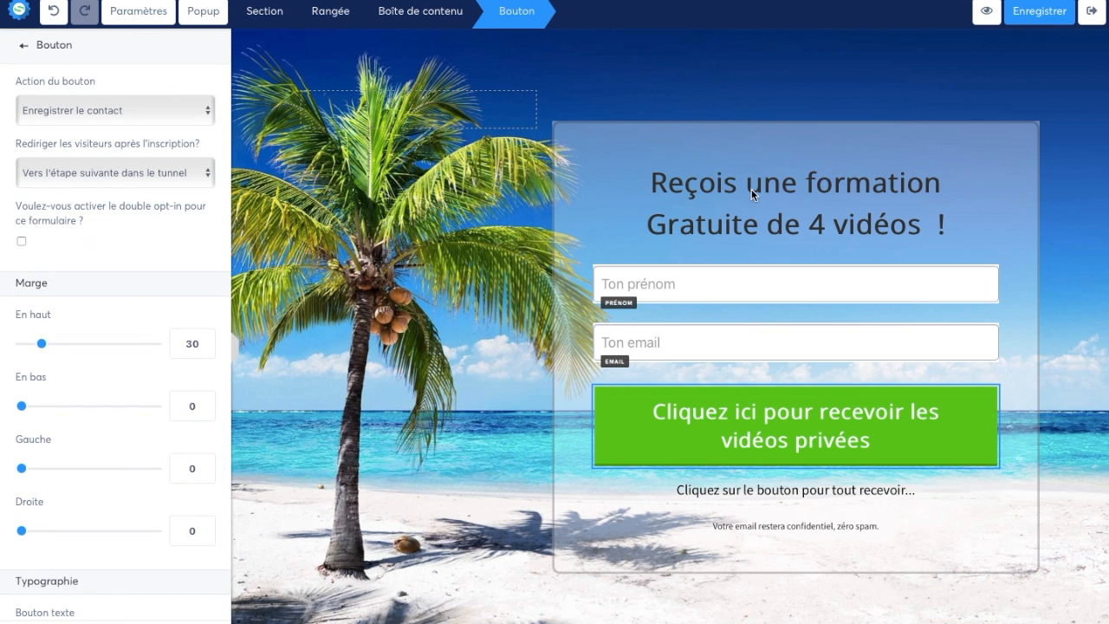
{"action": "left_click", "coordinate": [25, 50]}
Set the font size of the "Reçois une formation Gratuite de 4 vidéos !" headline to 39.
{"action": "mouse_move", "coordinate": [833, 195]}
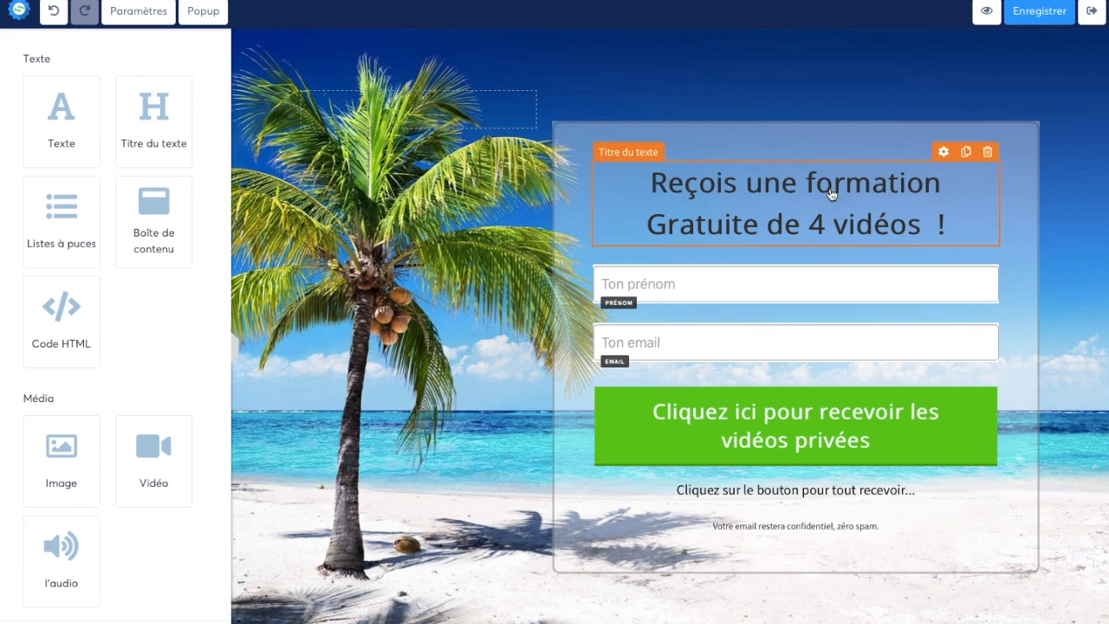
{"action": "left_click", "coordinate": [944, 153]}
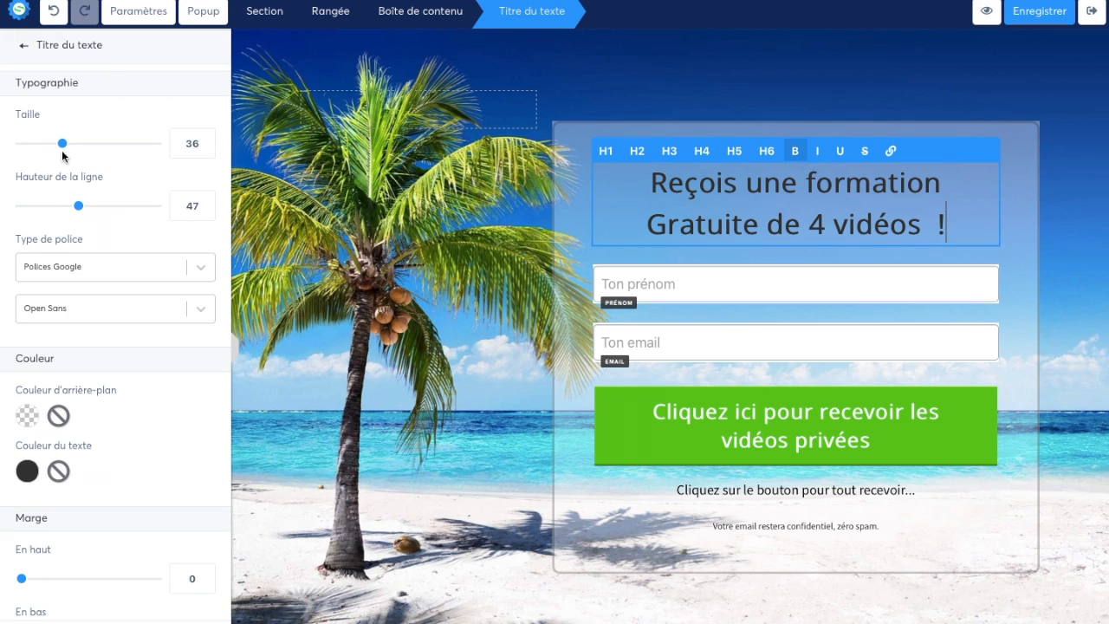
{"action": "left_click", "coordinate": [210, 149]}
{"action": "left_click", "coordinate": [210, 149]}
{"action": "left_click", "coordinate": [210, 149]}
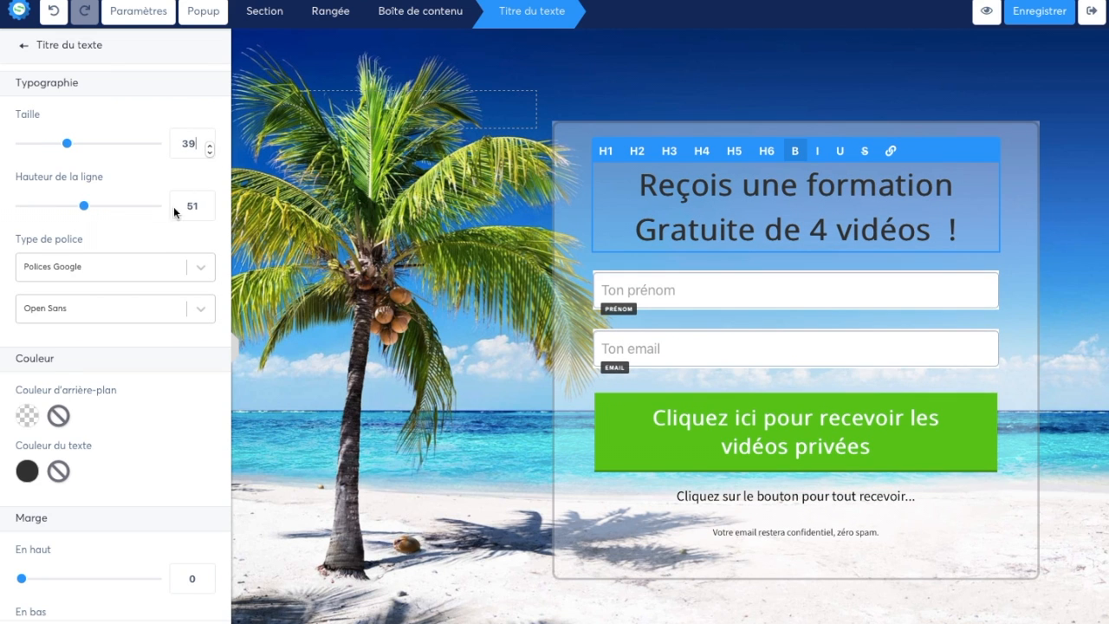
Examine the headline's font type options, Google font list, colour, margin and alignment settings.
{"action": "scroll", "coordinate": [136, 276], "scroll_direction": "down", "scroll_amount": 3}
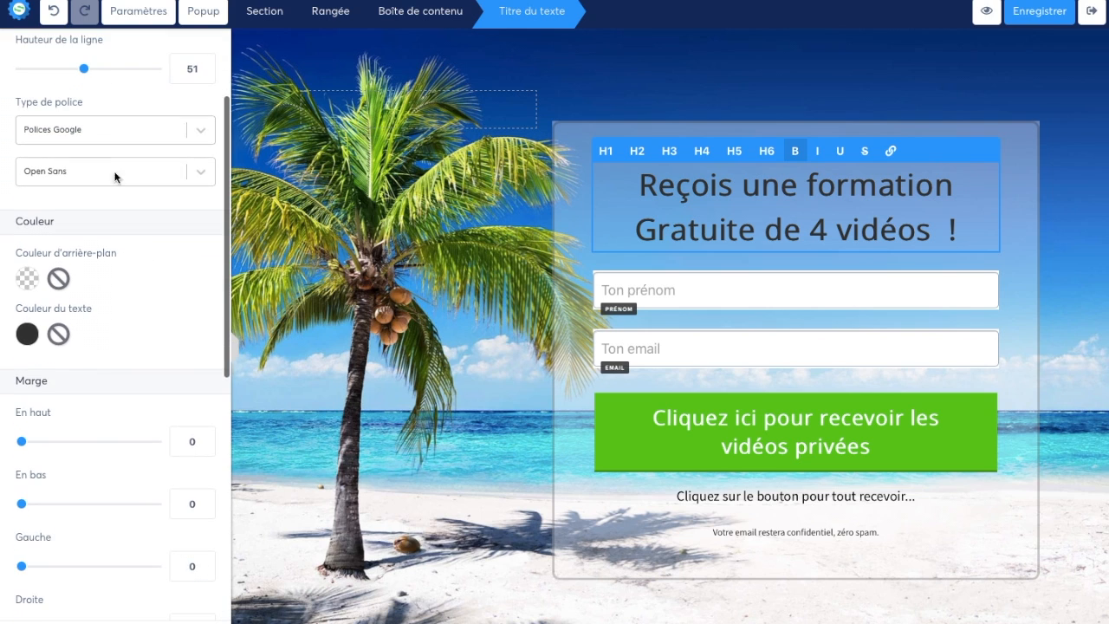
{"action": "left_click", "coordinate": [187, 131]}
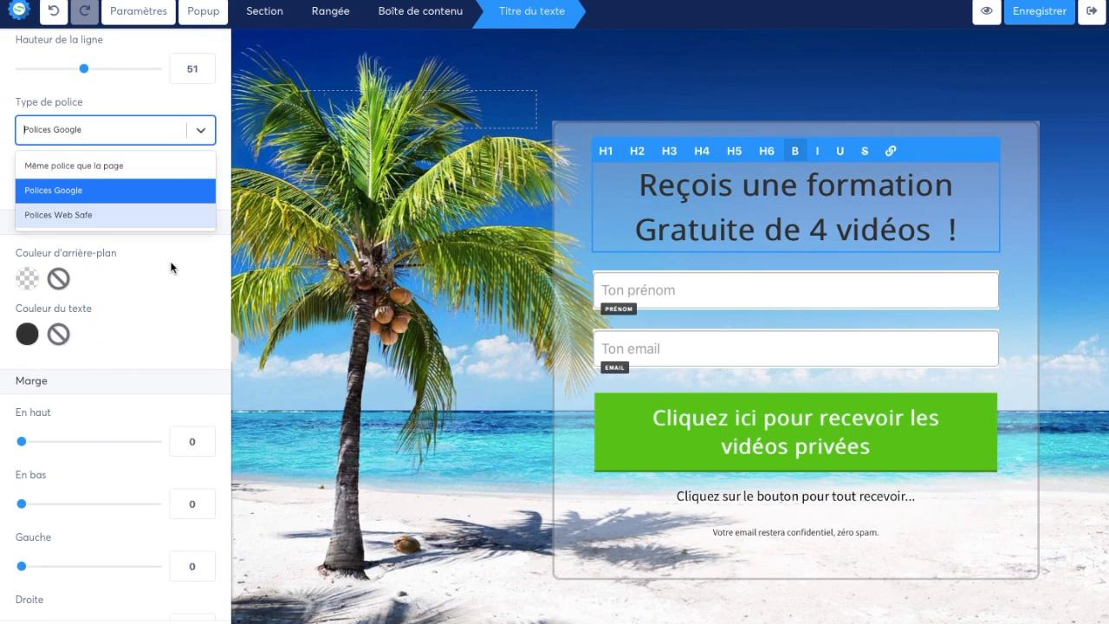
{"action": "left_click", "coordinate": [171, 260]}
{"action": "left_click", "coordinate": [200, 171]}
{"action": "scroll", "coordinate": [166, 350], "scroll_direction": "down", "scroll_amount": 5}
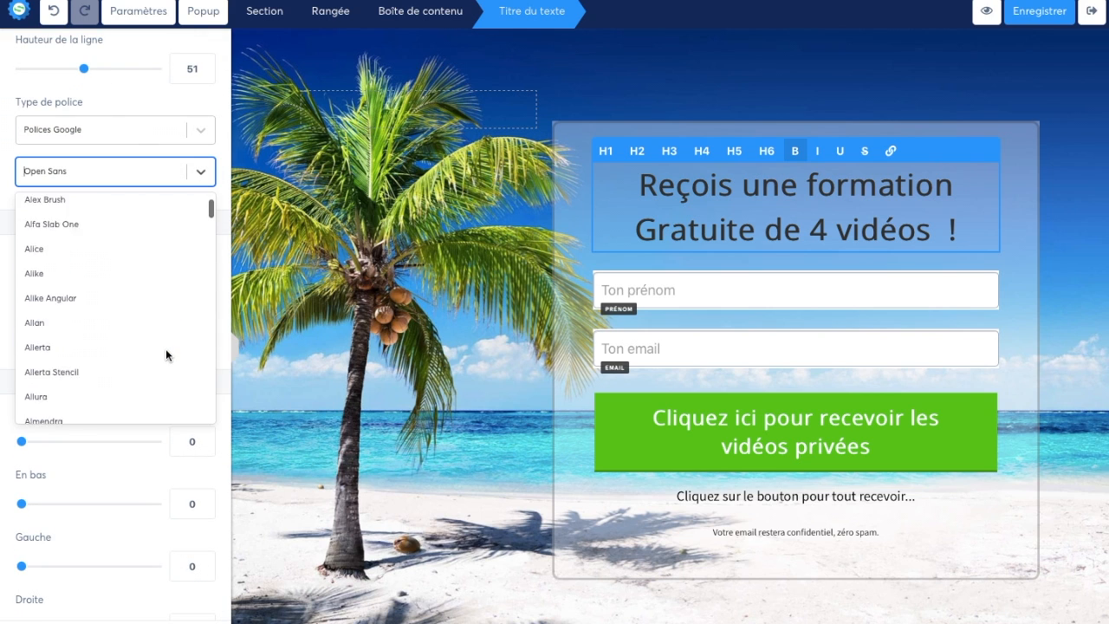
{"action": "left_click", "coordinate": [210, 171]}
{"action": "scroll", "coordinate": [176, 301], "scroll_direction": "down", "scroll_amount": 3}
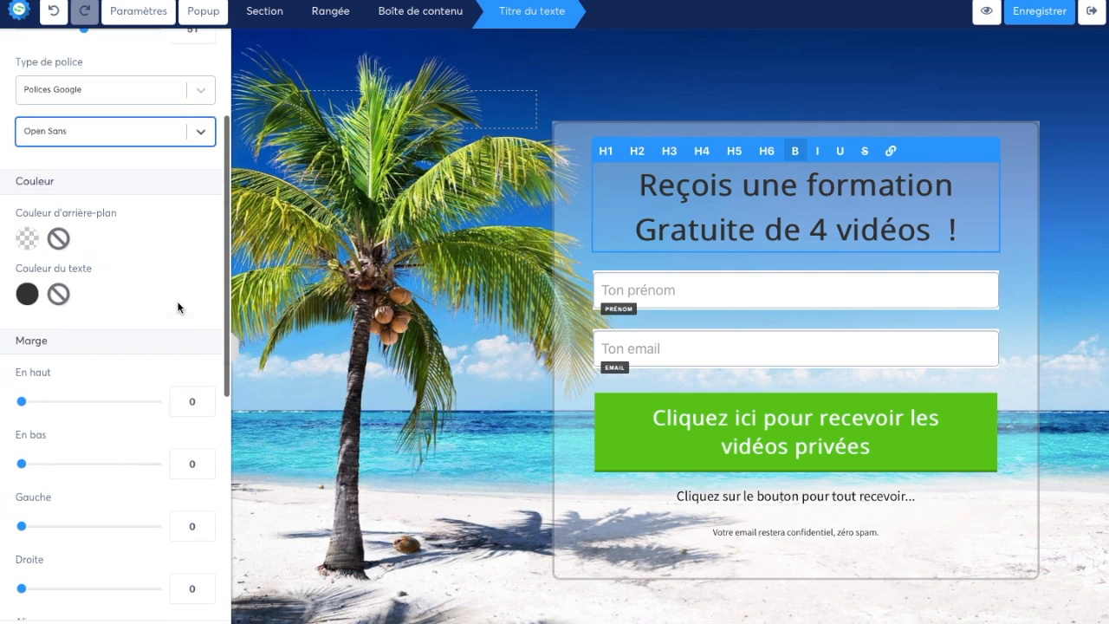
{"action": "scroll", "coordinate": [158, 329], "scroll_direction": "down", "scroll_amount": 10}
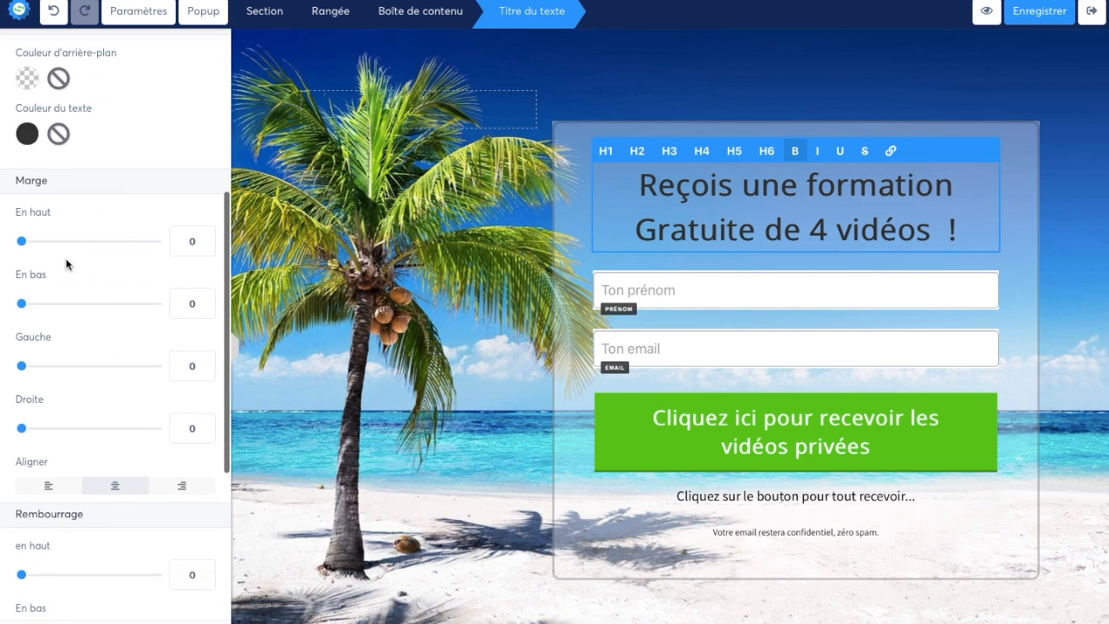
{"action": "scroll", "coordinate": [178, 237], "scroll_direction": "up", "scroll_amount": 18}
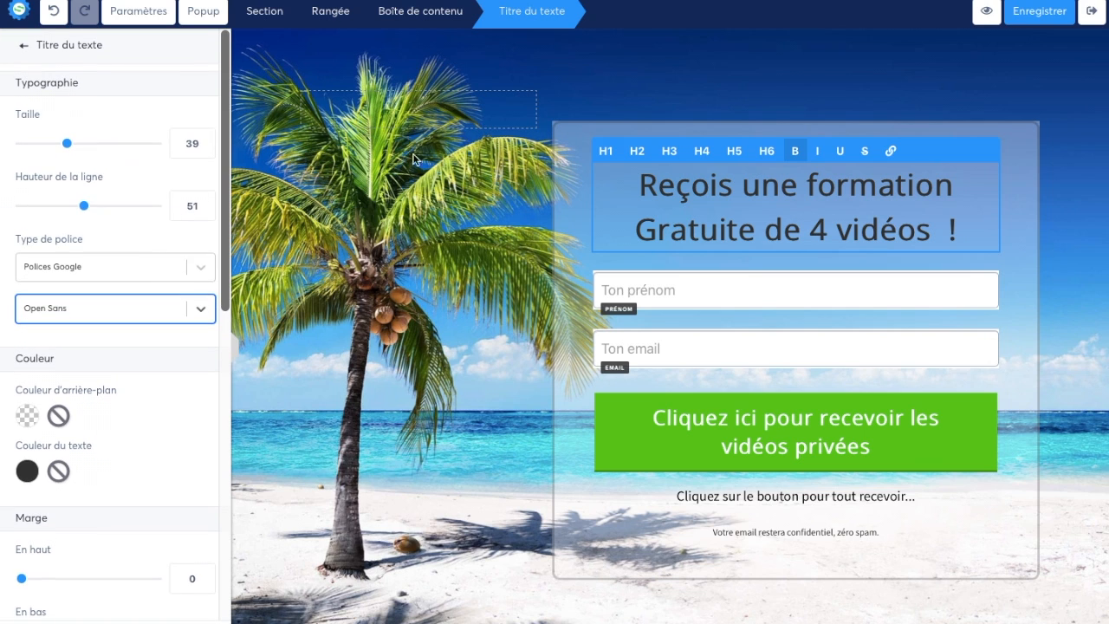
Close the headline's settings, save the capture page and exit the page editor.
{"action": "left_click", "coordinate": [25, 50]}
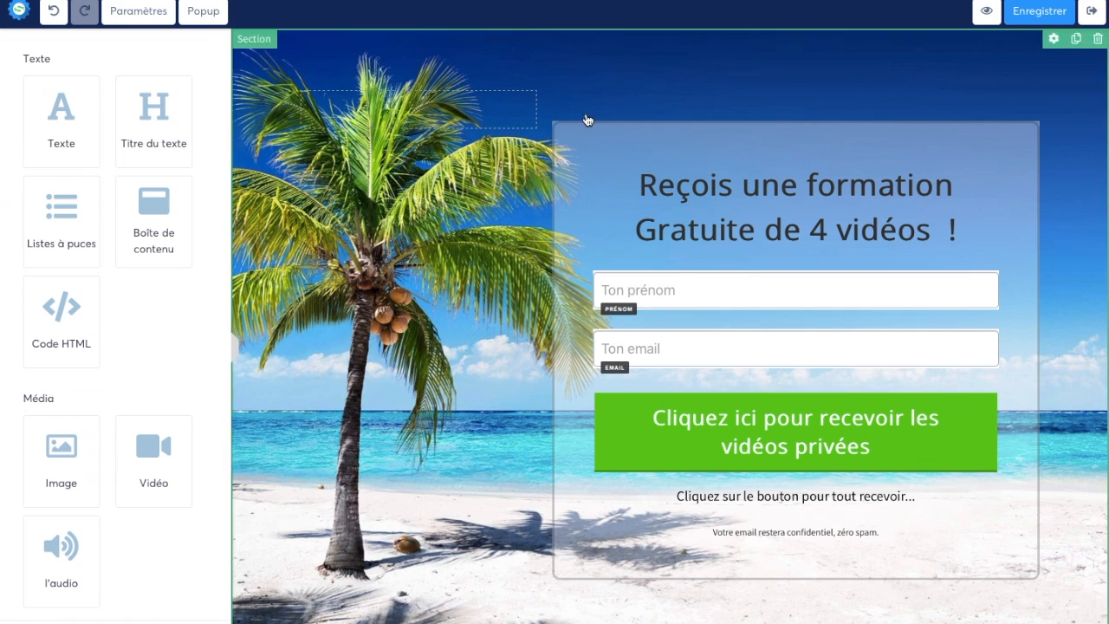
{"action": "left_click", "coordinate": [1048, 19]}
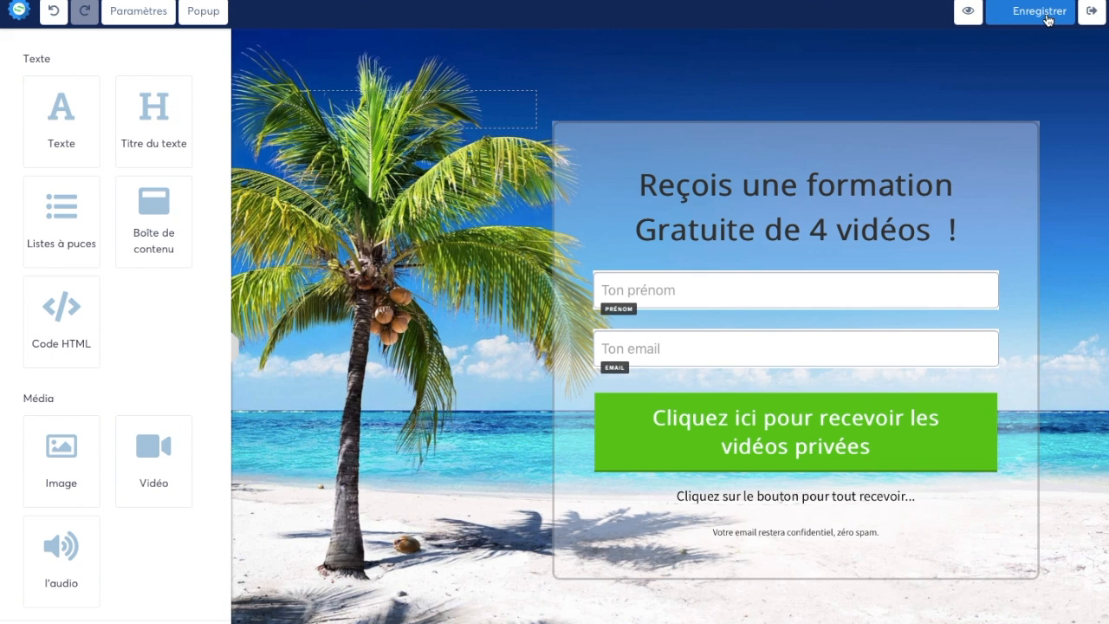
{"action": "left_click", "coordinate": [1093, 13]}
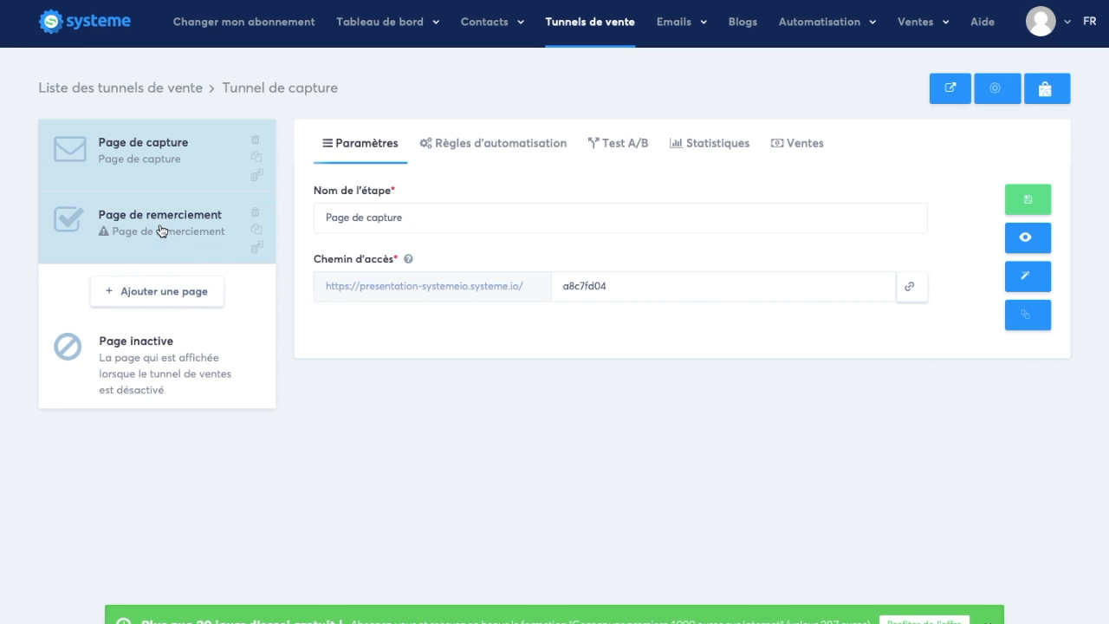
Apply the "Page de confirmation opt-in" template to the funnel's thank-you page and preview the page.
{"action": "left_click", "coordinate": [160, 230]}
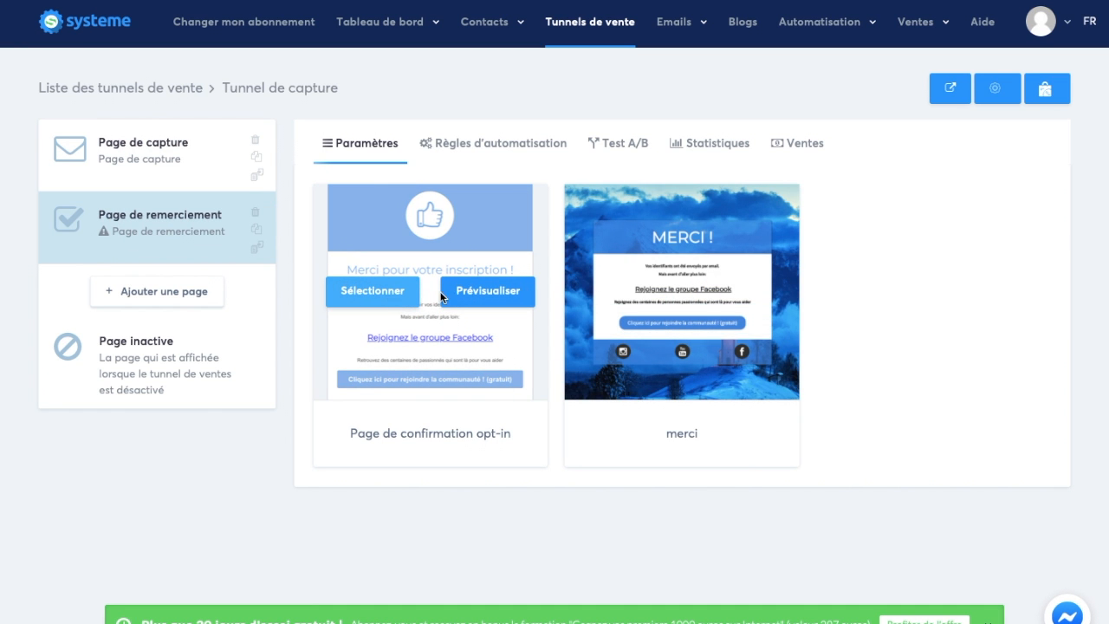
{"action": "left_click", "coordinate": [442, 294]}
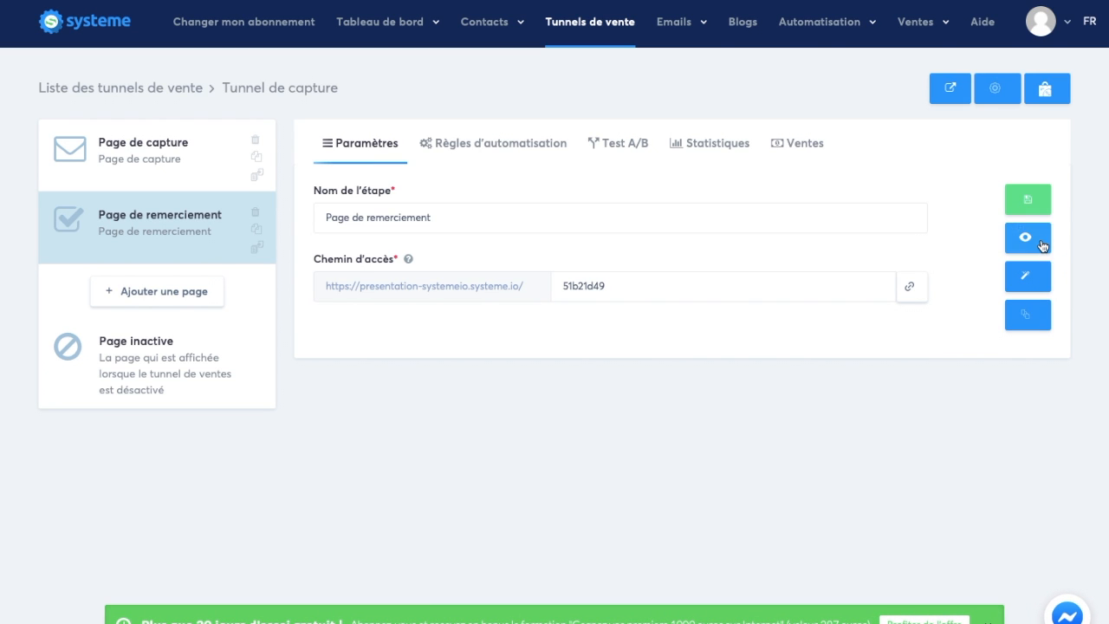
{"action": "left_click", "coordinate": [1042, 243]}
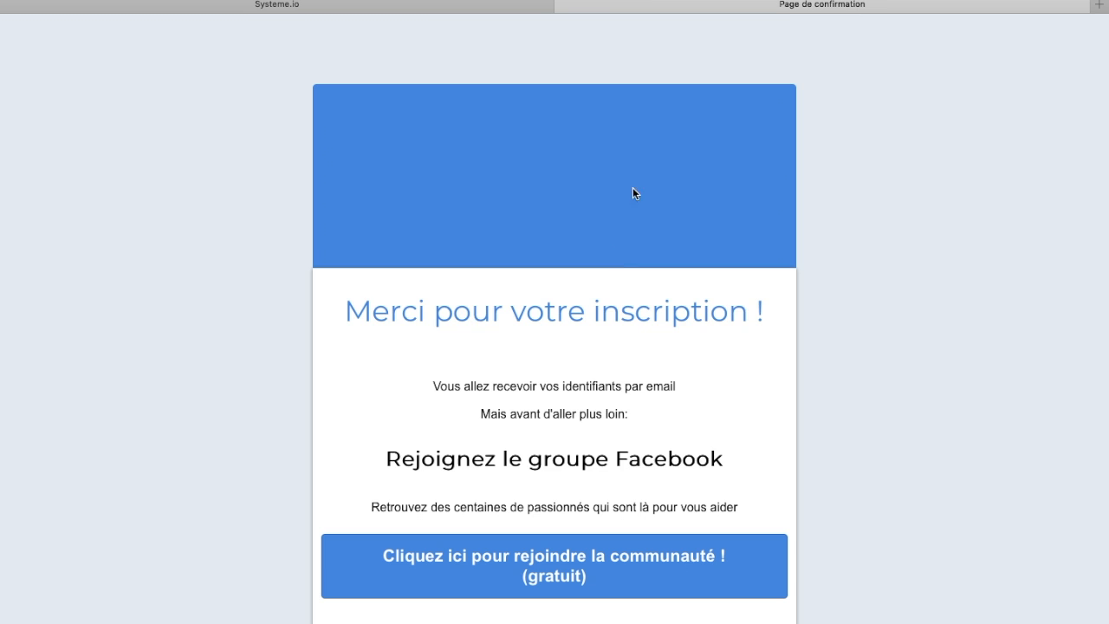
{"action": "scroll", "coordinate": [606, 459], "scroll_direction": "down", "scroll_amount": 1}
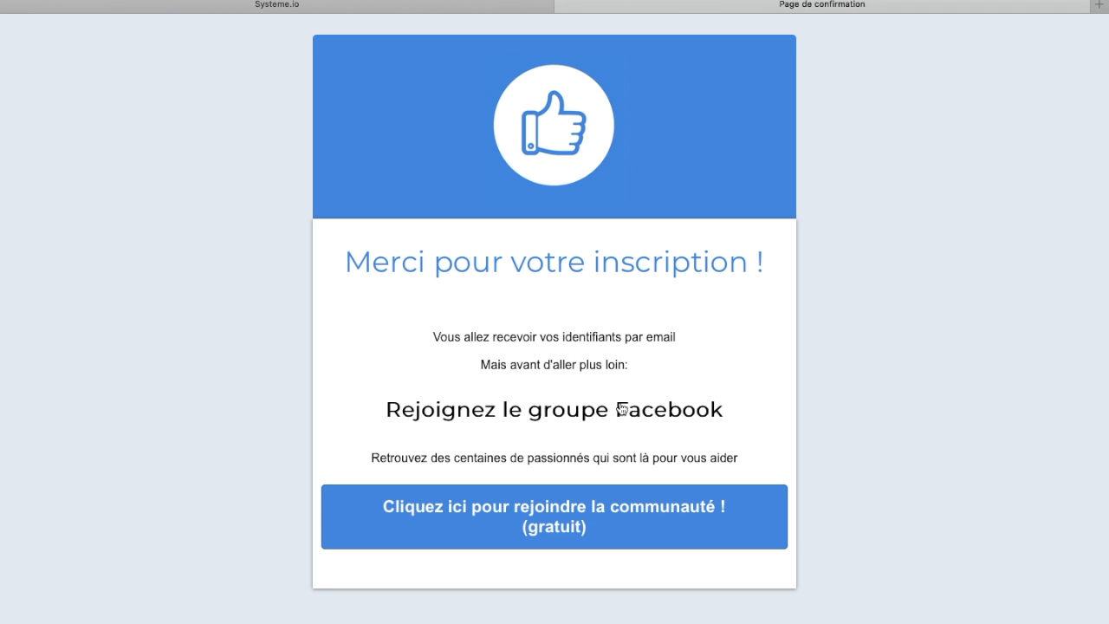
{"action": "left_click", "coordinate": [563, 6]}
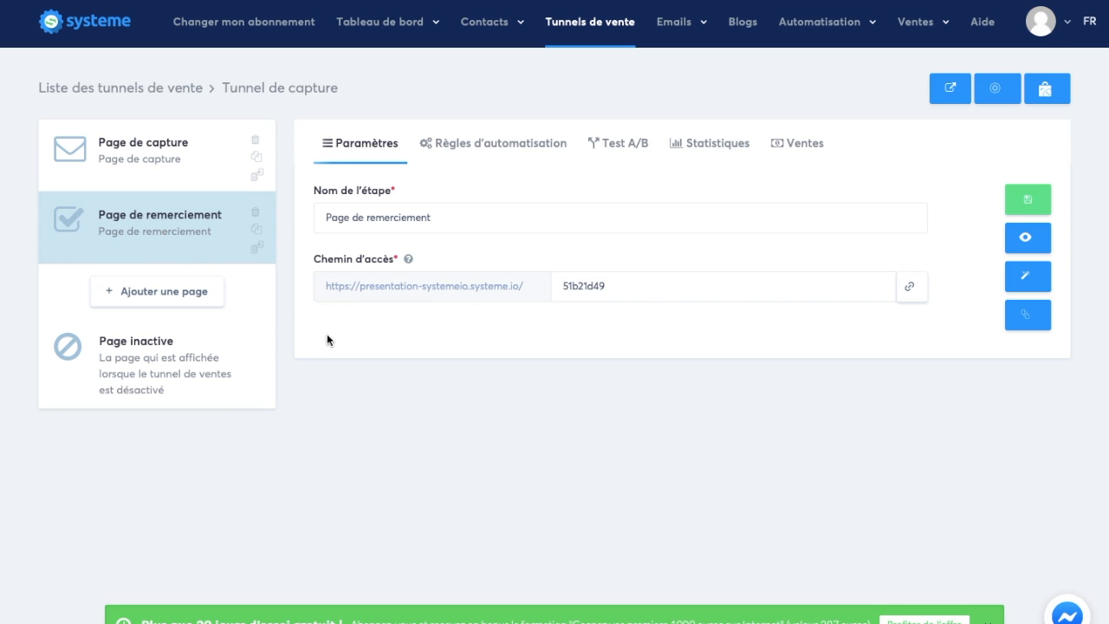
Inspect the funnel's inactive page in the editor, exit it and return to the list of sales funnels.
{"action": "left_click", "coordinate": [162, 151]}
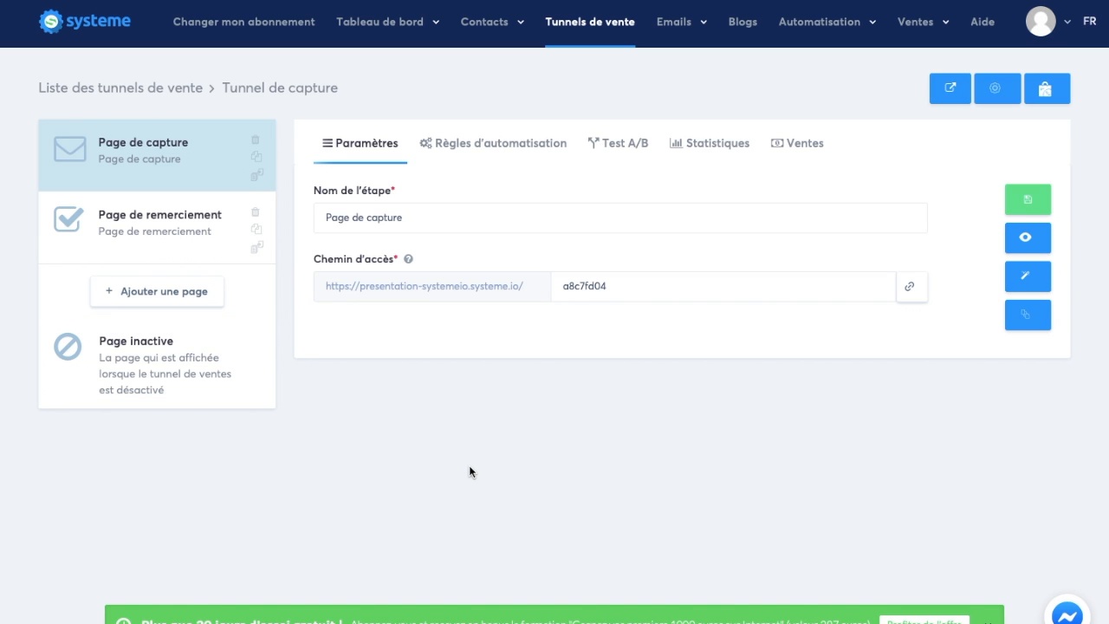
{"action": "left_click", "coordinate": [208, 390]}
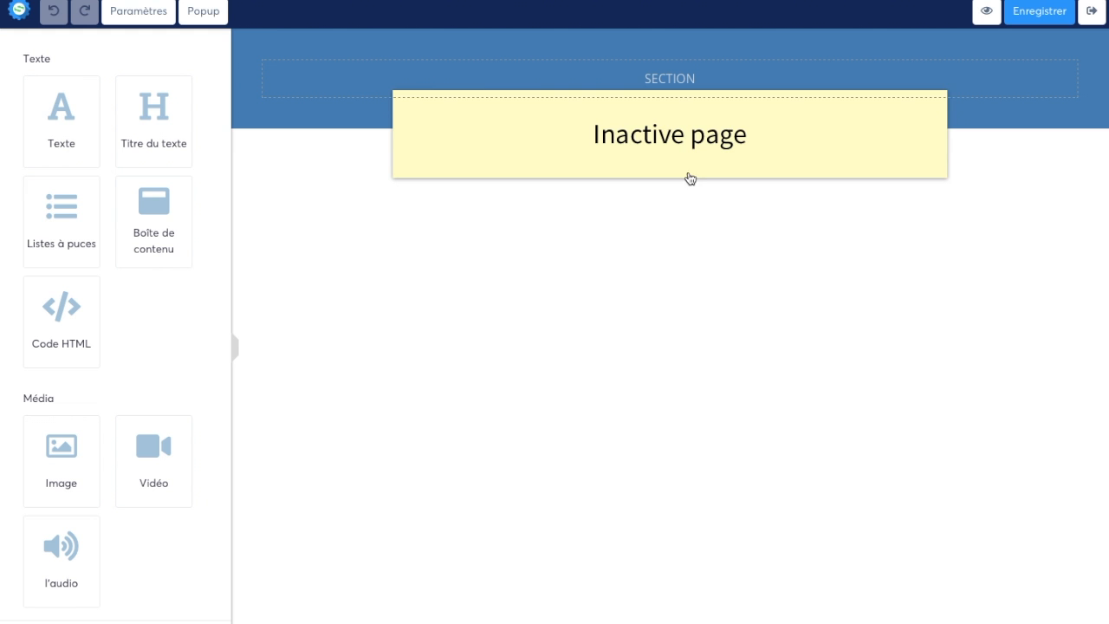
{"action": "left_click", "coordinate": [1092, 11]}
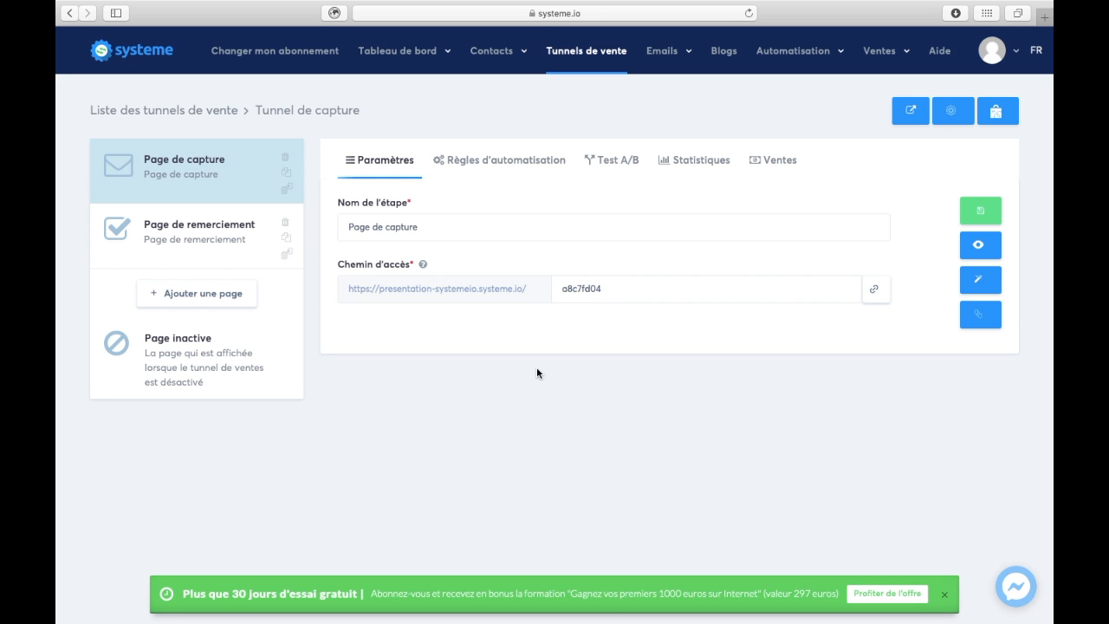
{"action": "left_click", "coordinate": [216, 112]}
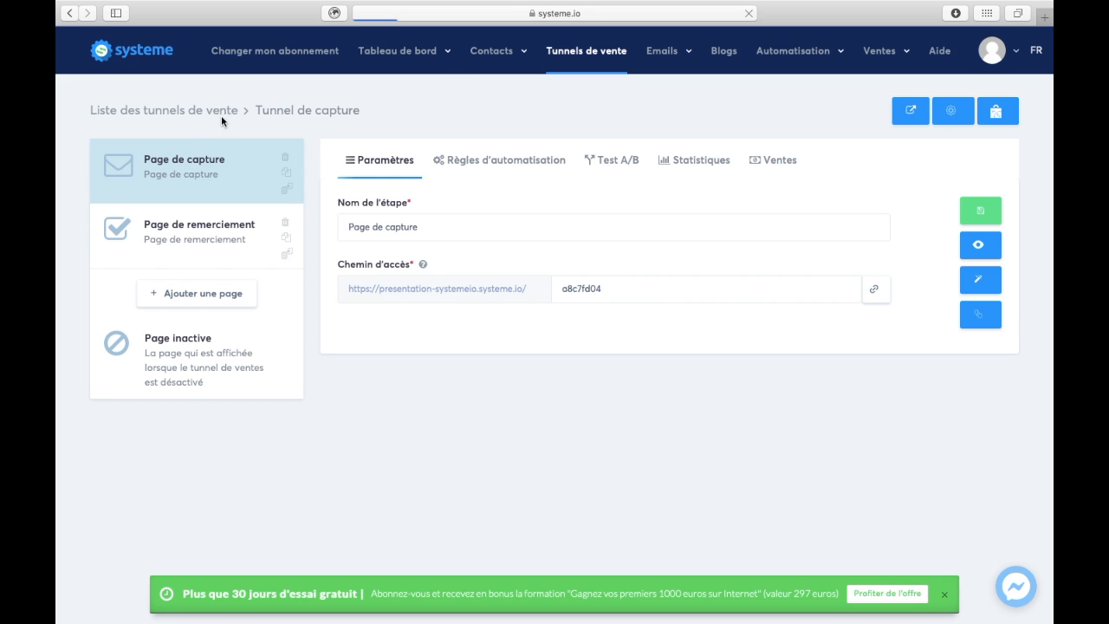